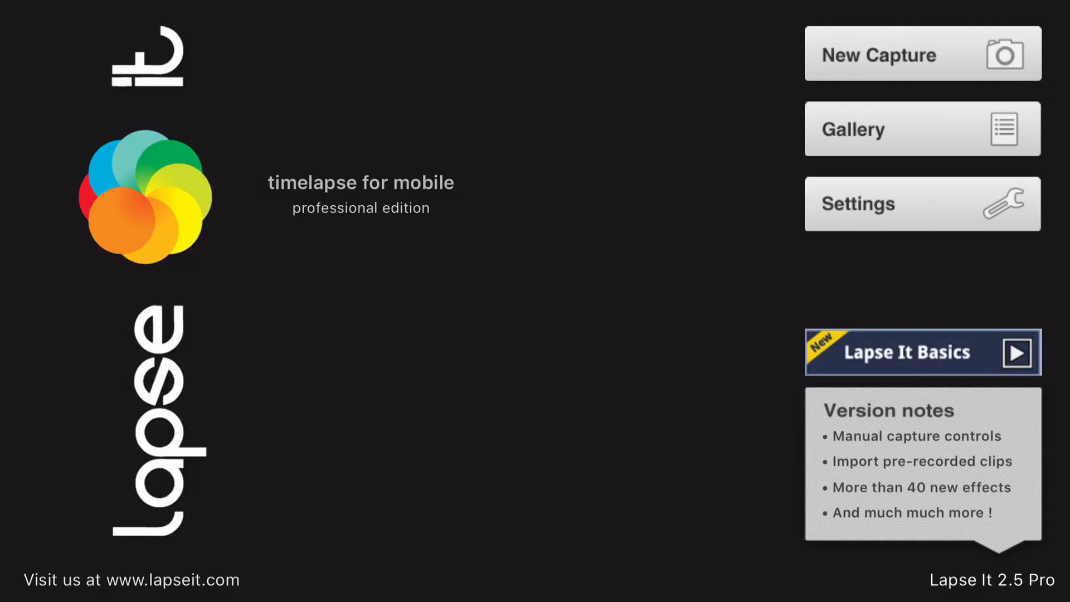
Step: Open the project gallery and check the available options for the 48 fps Lapse Clip and the 1191-frame My Time Lapse project
click(922, 129)
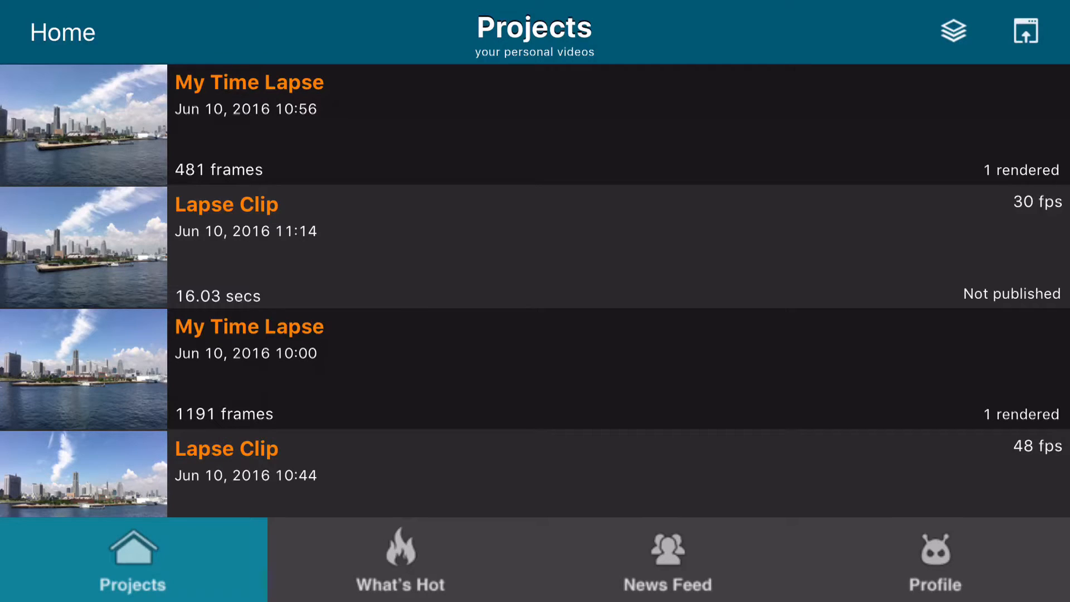
drag(947, 474, 557, 473)
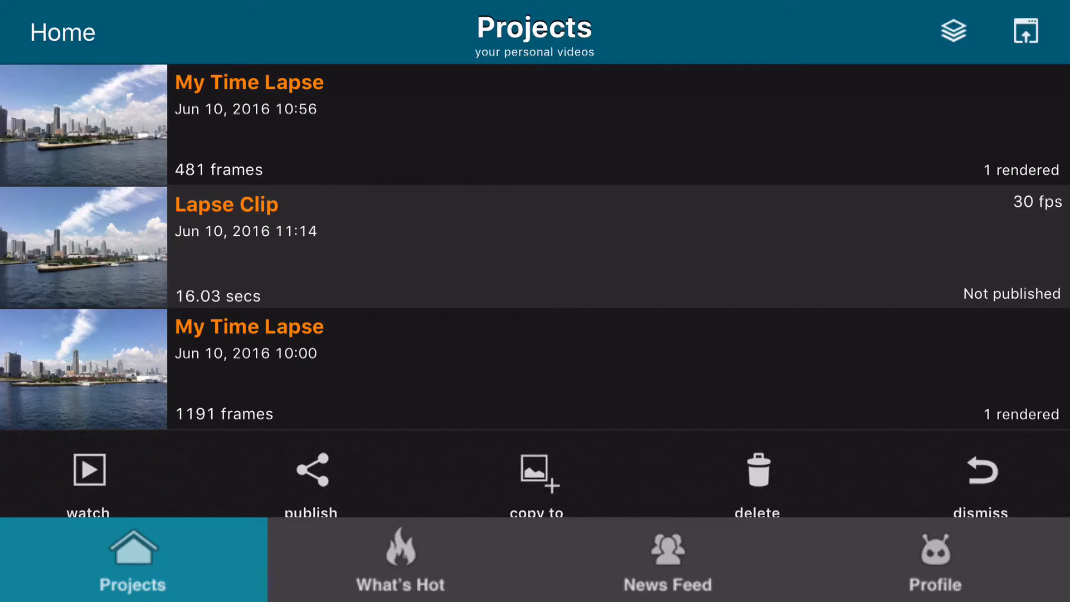
click(981, 471)
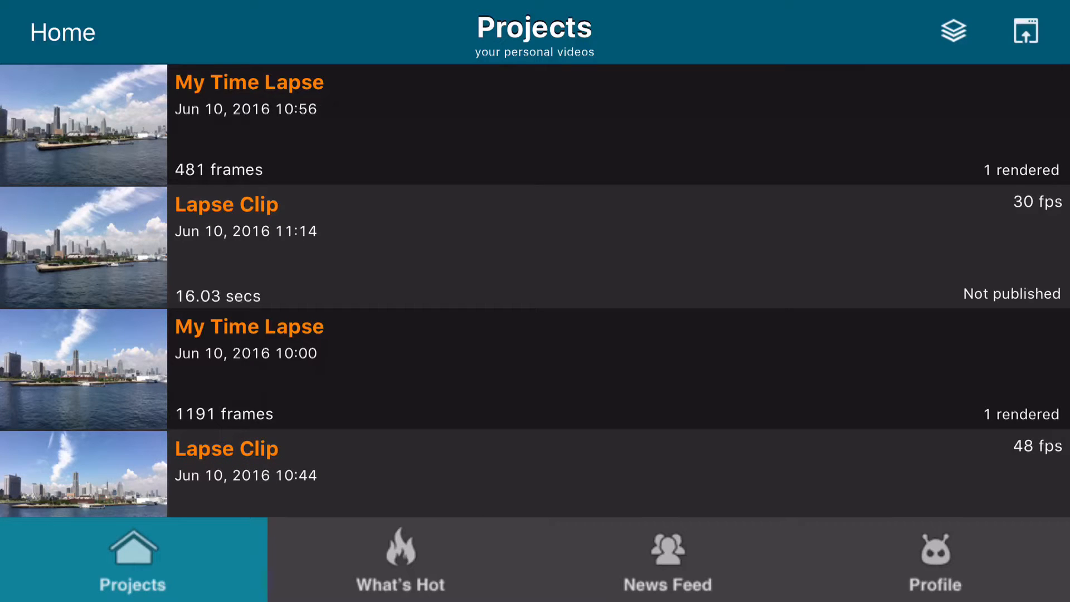
drag(947, 368, 558, 368)
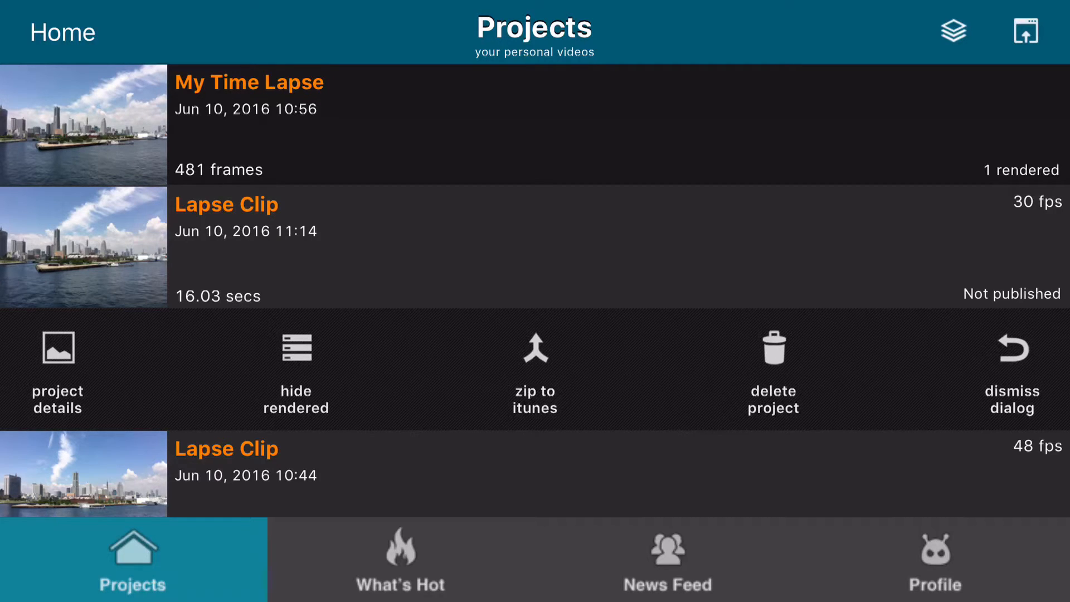
click(1012, 368)
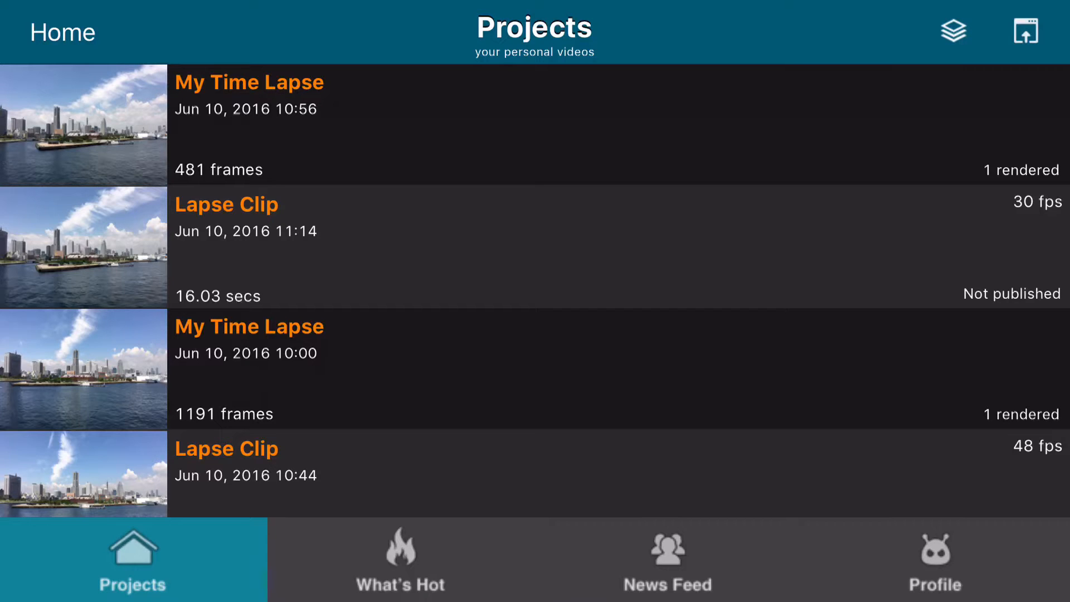
Step: Play the rendered 48 fps Lapse Clip from the gallery
click(535, 473)
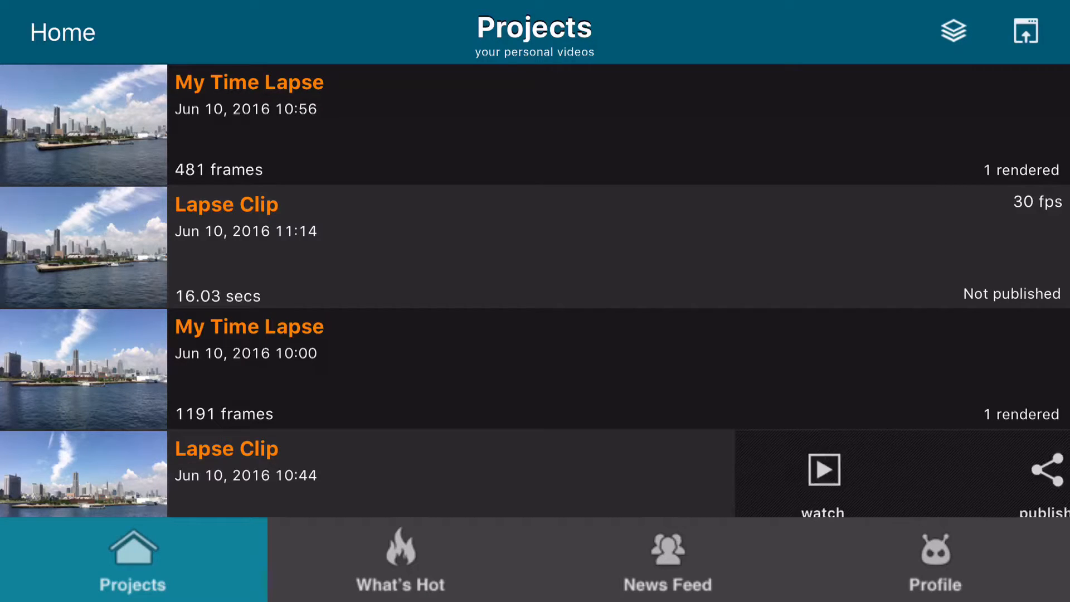
click(89, 480)
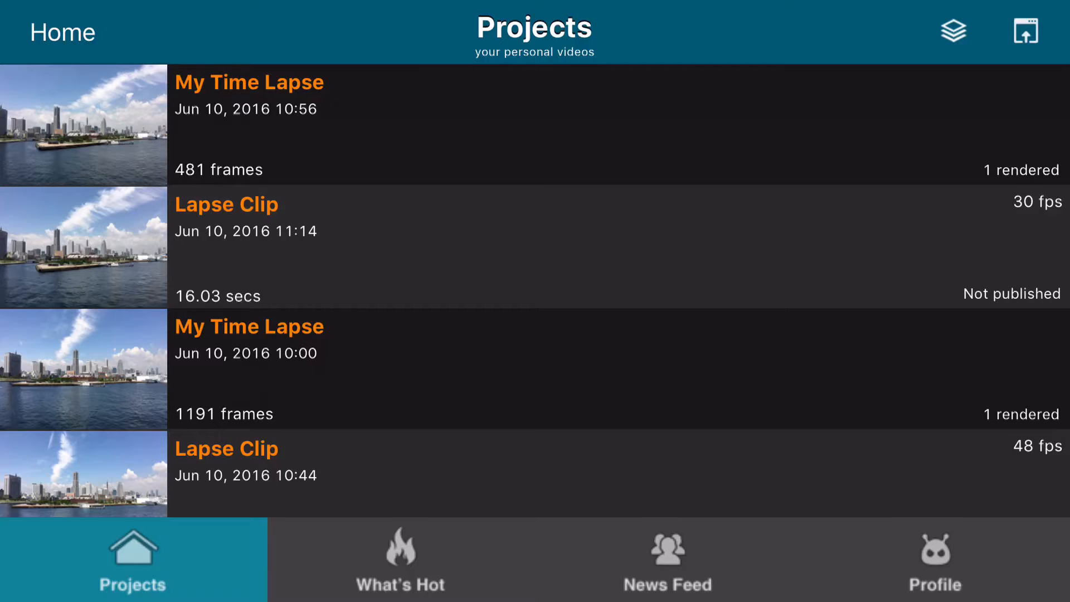
Step: Export the 1191-frame My Time Lapse project as a zip to iTunes
click(535, 369)
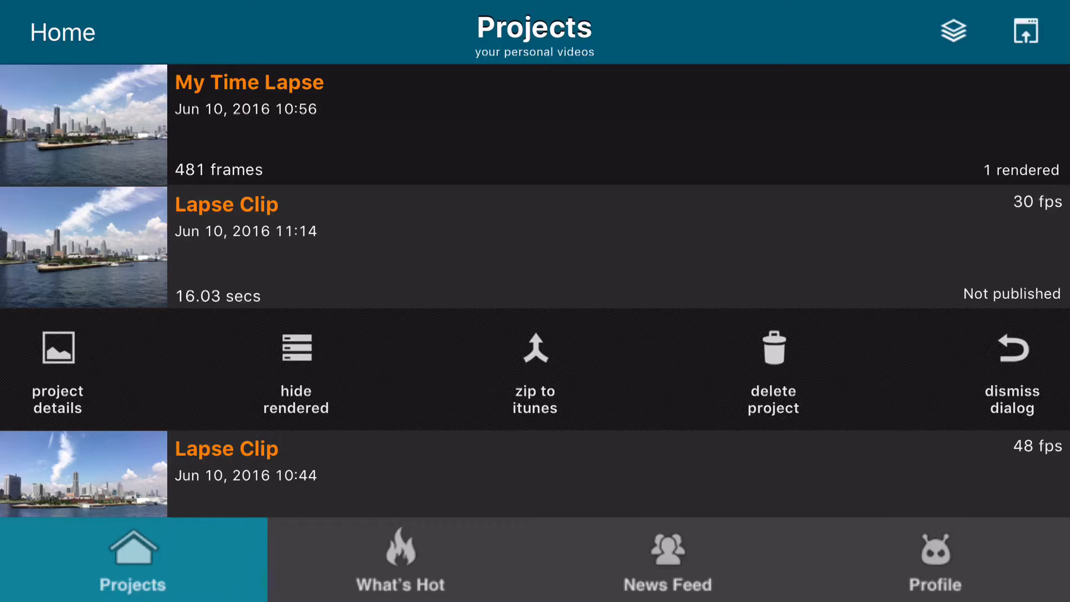
click(535, 362)
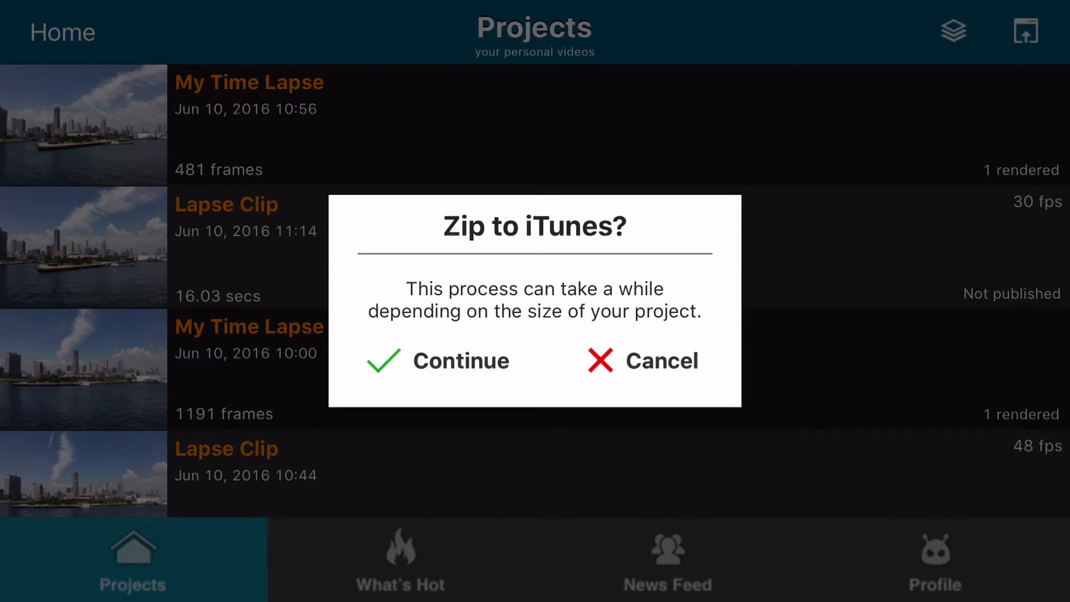
click(441, 361)
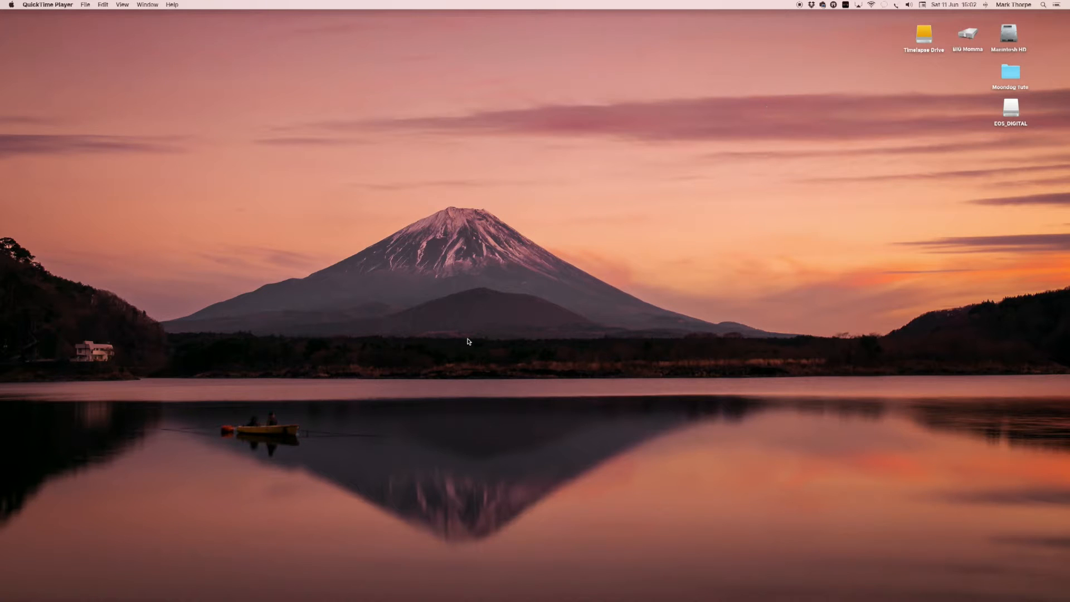
Step: Switch to iTunes on the Mac and show the Lapse It documents in the connected iPhone's app file sharing
mouse_move(351, 585)
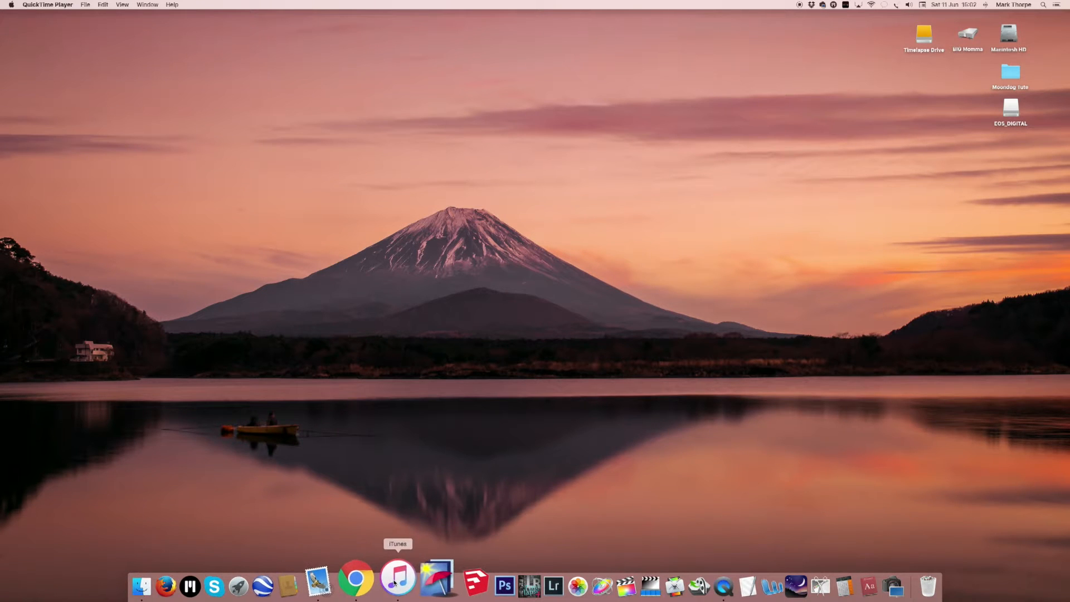
click(412, 582)
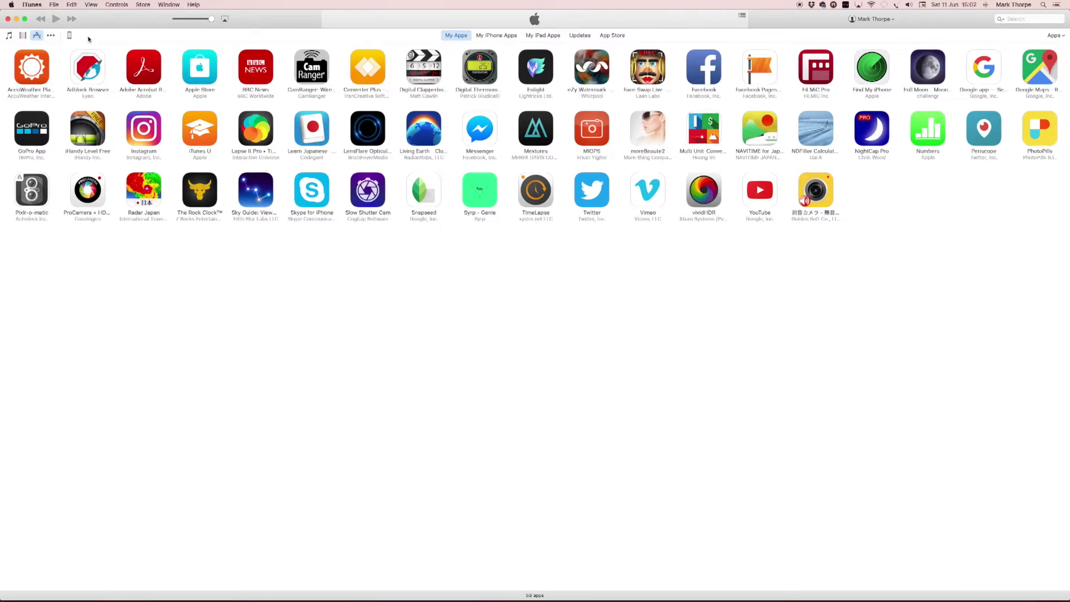
click(69, 35)
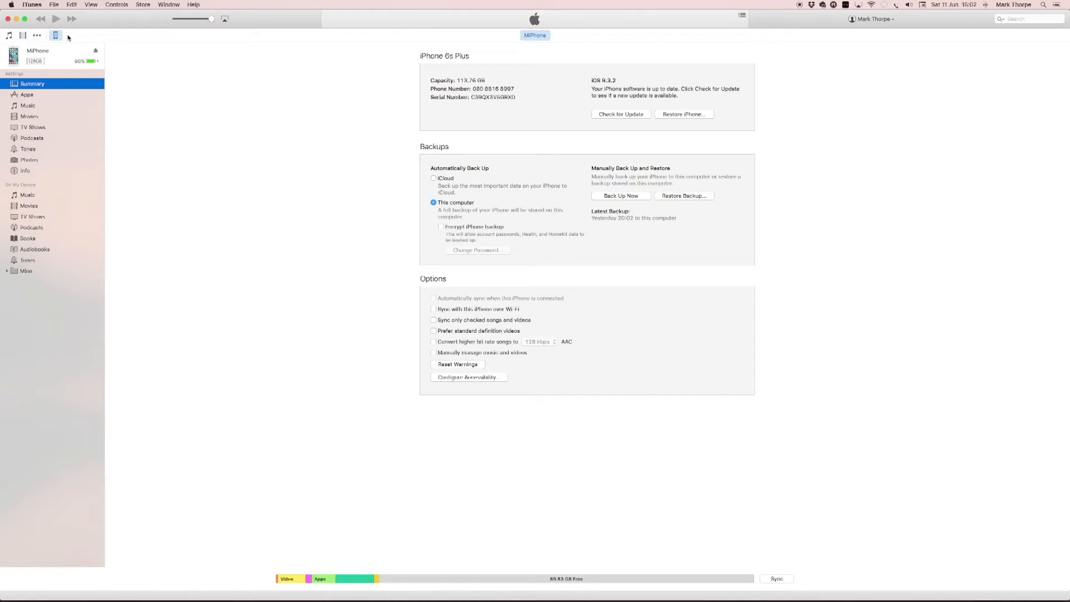
click(28, 95)
scroll(382, 219, down, 10)
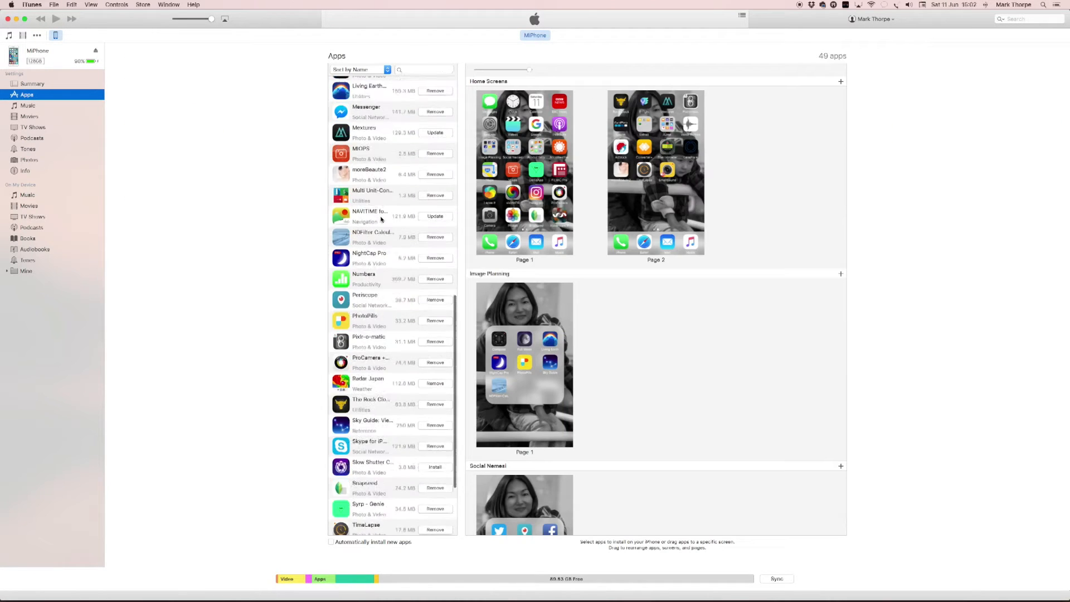
scroll(382, 219, down, 15)
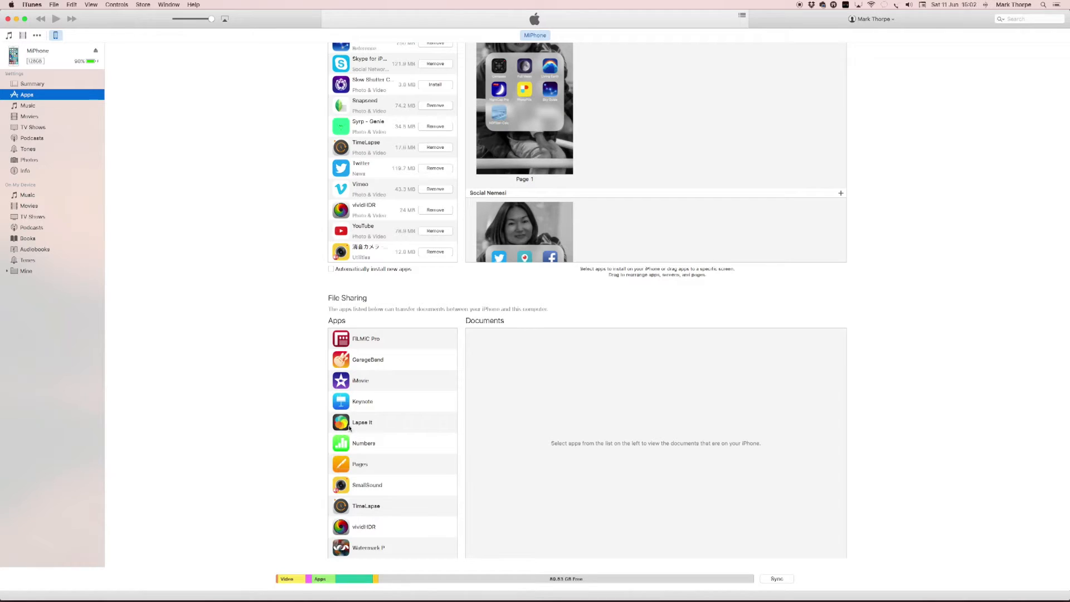
click(377, 423)
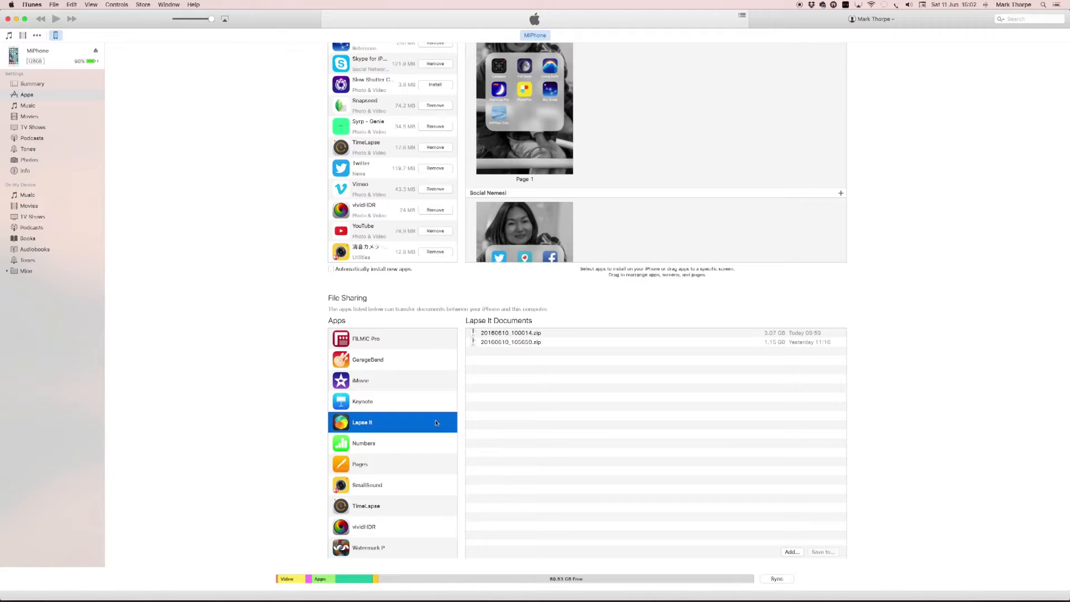
Step: Save 20160610_100014.zip from the Lapse It documents into a new folder named Yokohama Bay on the Timelapse Drive
click(500, 335)
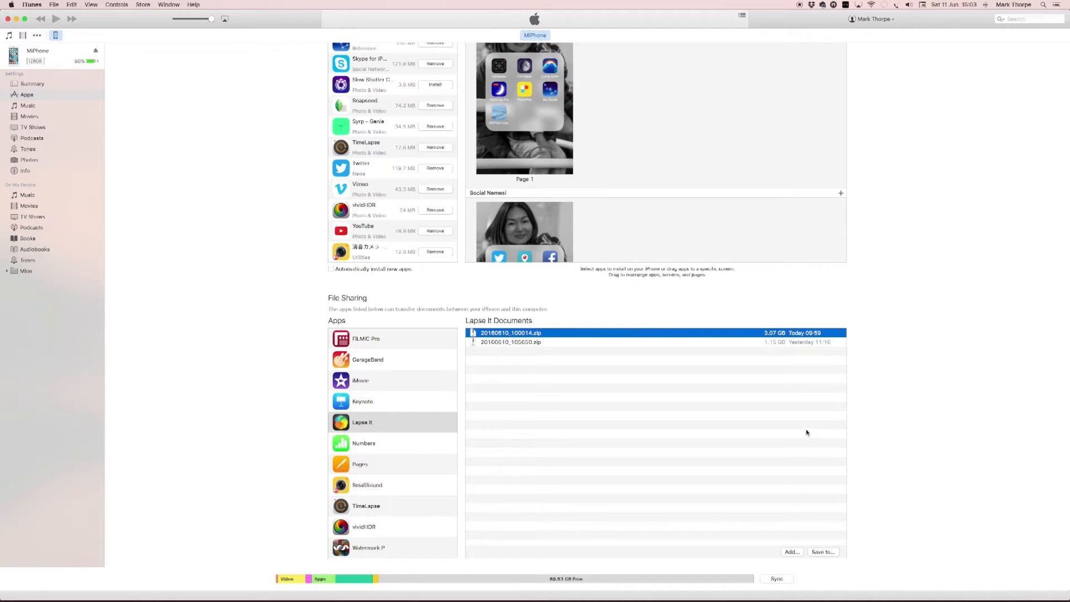
click(821, 552)
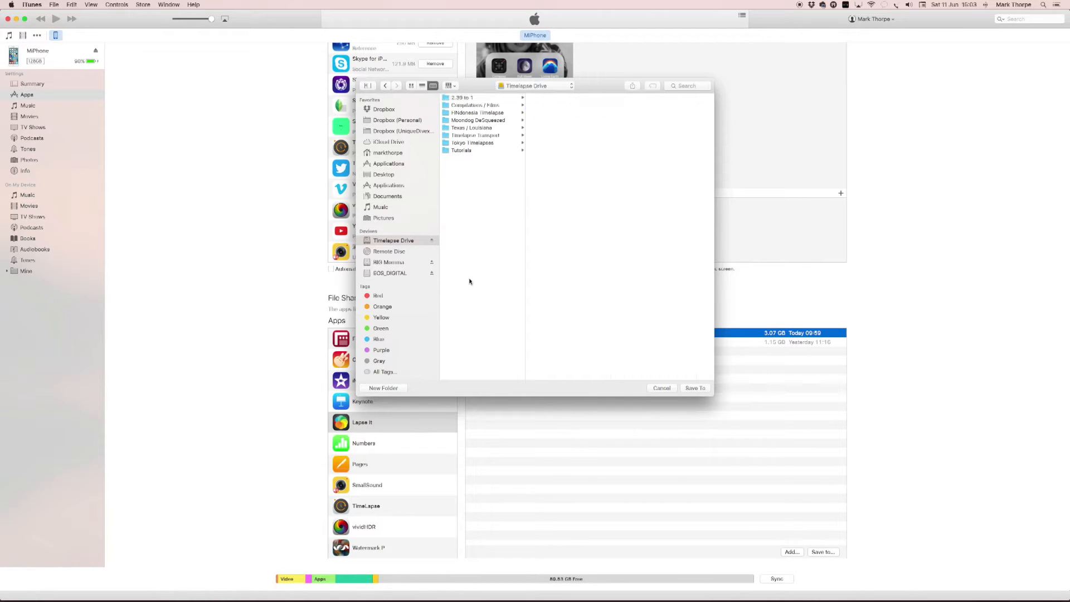
click(390, 387)
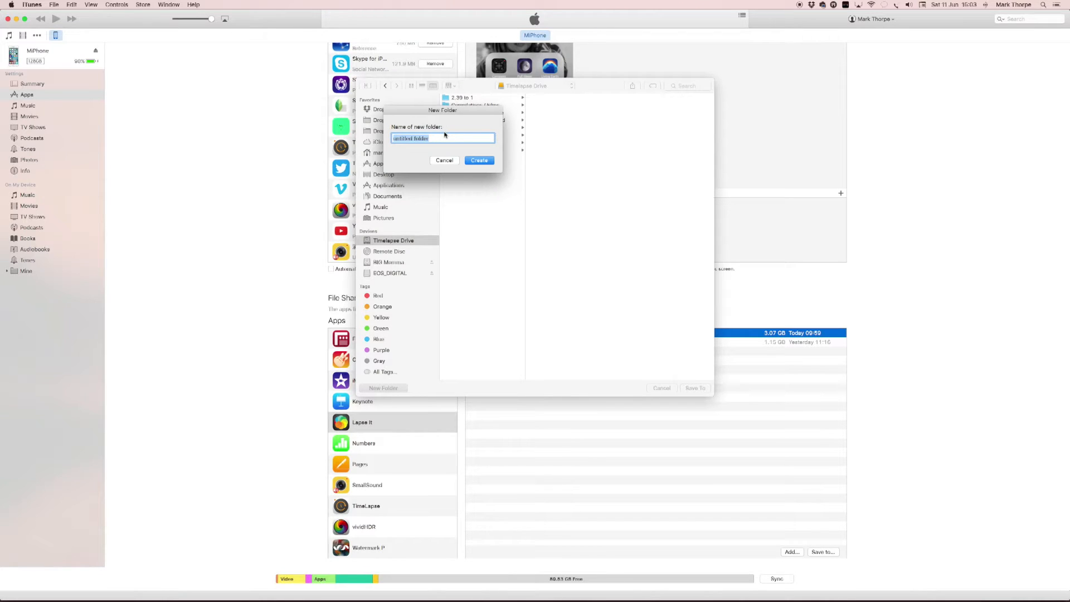
text(Waterf)
key(BackSpace)
key(BackSpace)
key(BackSpace)
key(BackSpace)
text(Yokohama Bay)
click(483, 160)
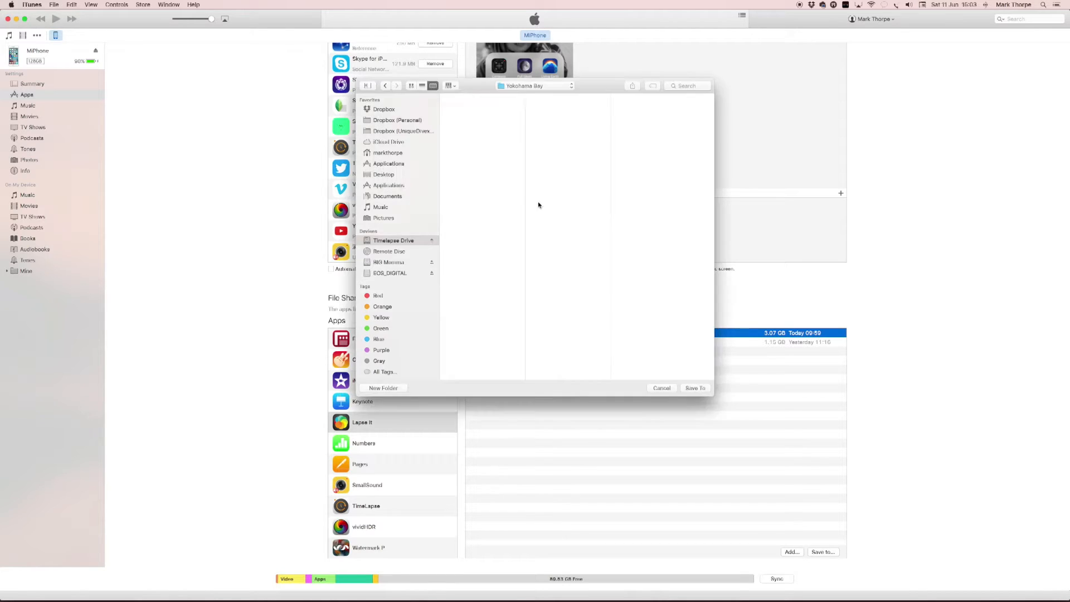
click(695, 388)
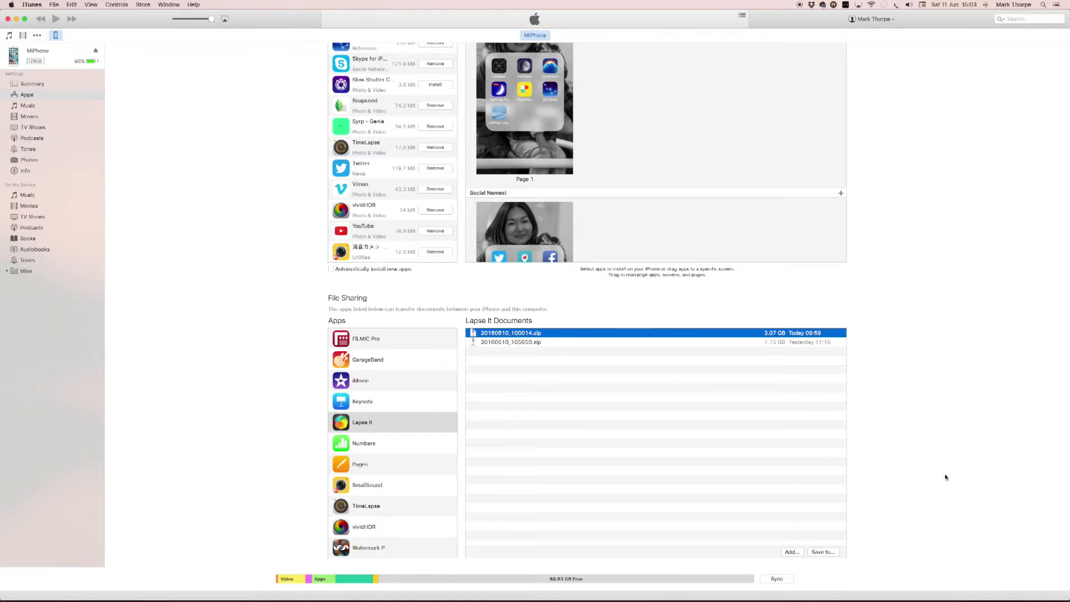
drag(1067, 456, 838, 488)
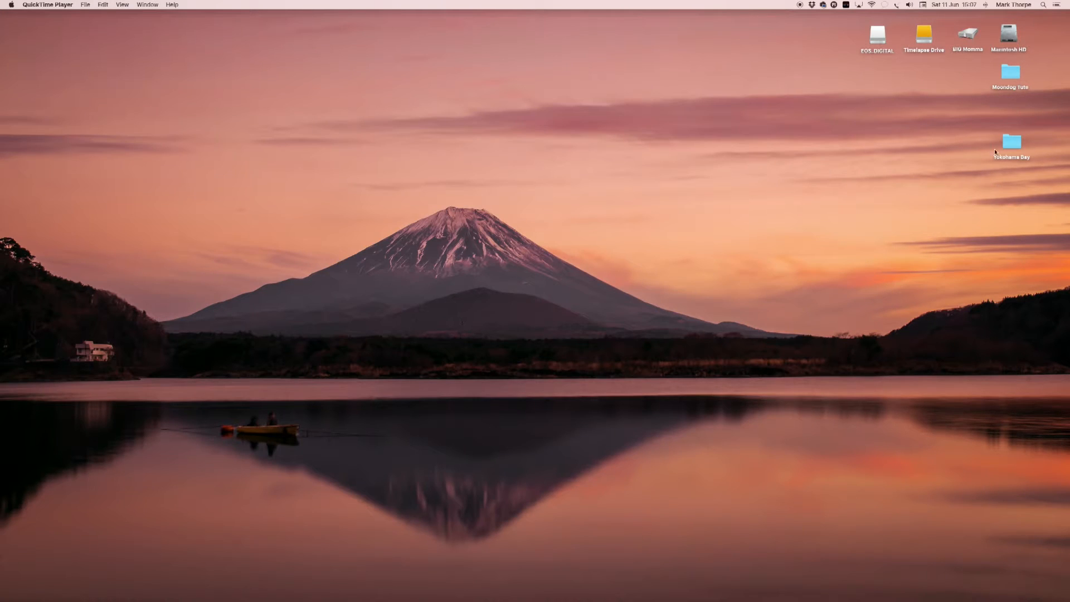
Step: Open the Yokohama Bay folder from the desktop in an enlarged window and extract 20160610_100014.zip
double_click(1011, 143)
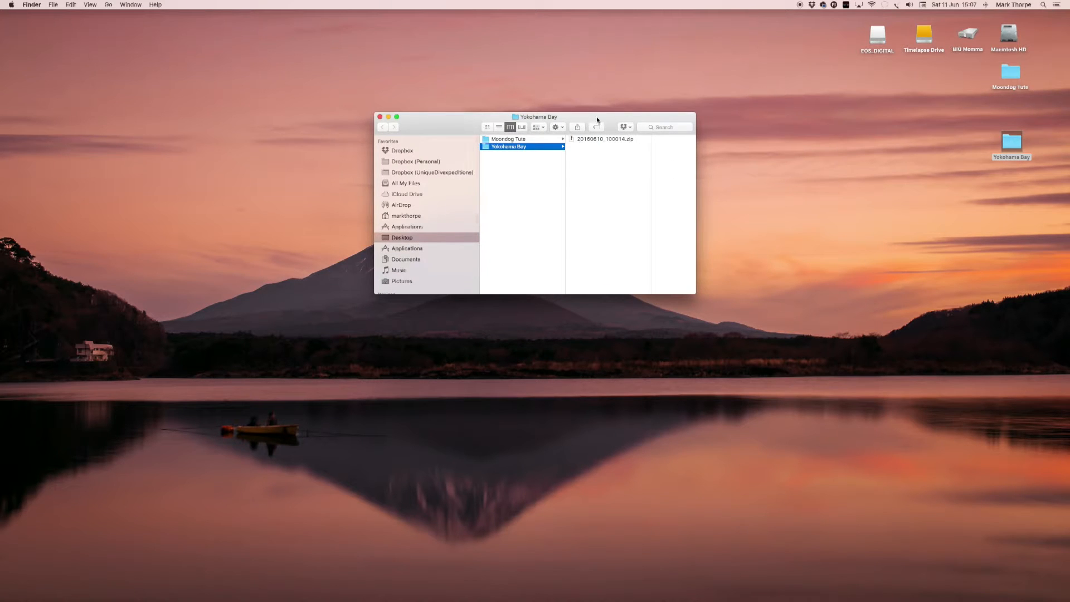
drag(596, 116, 276, 35)
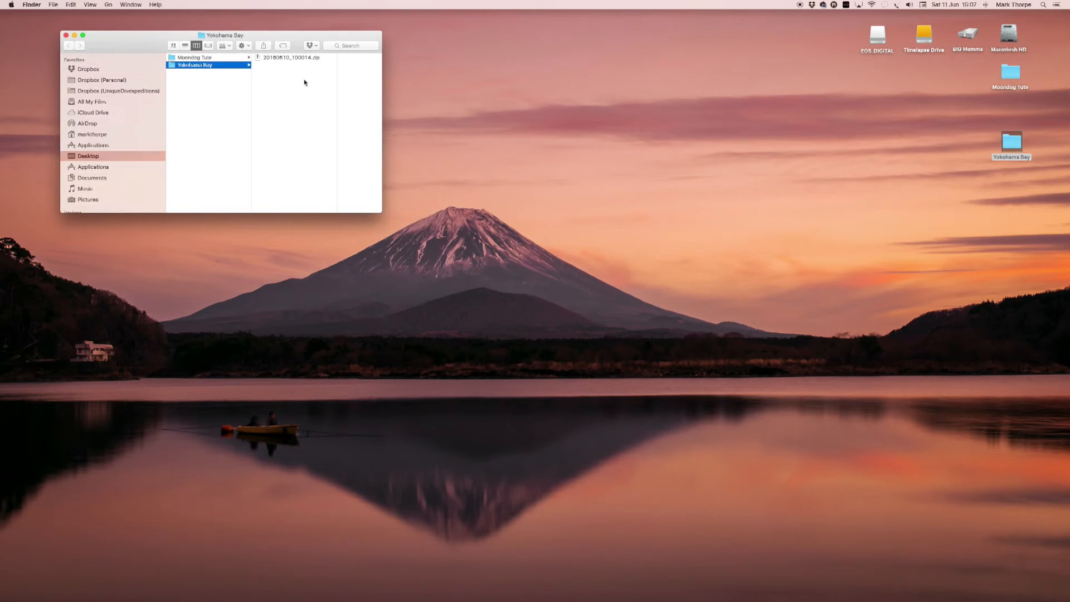
click(260, 58)
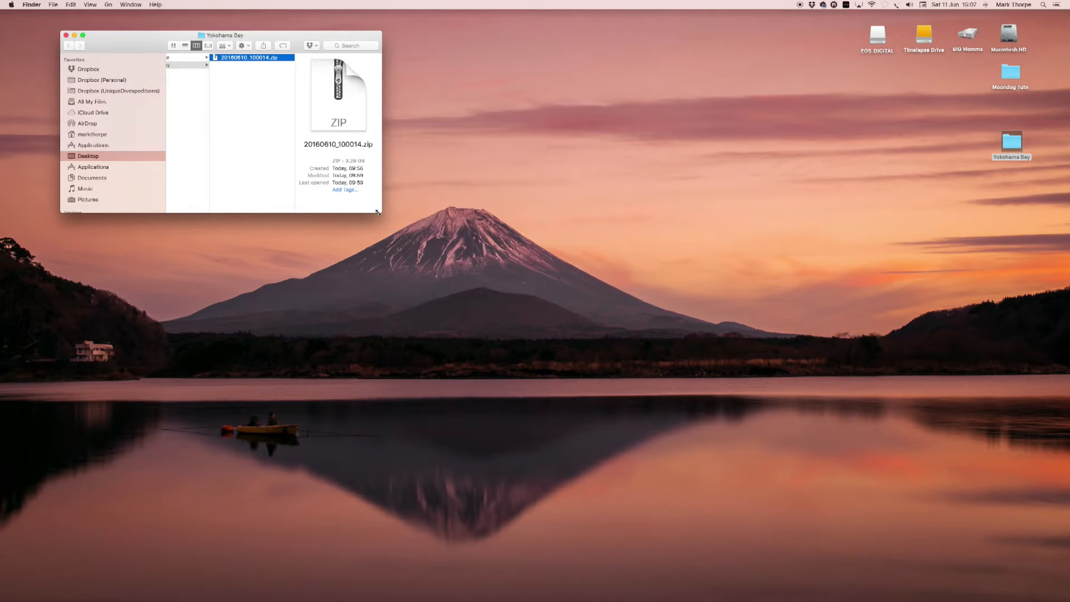
drag(381, 213, 875, 492)
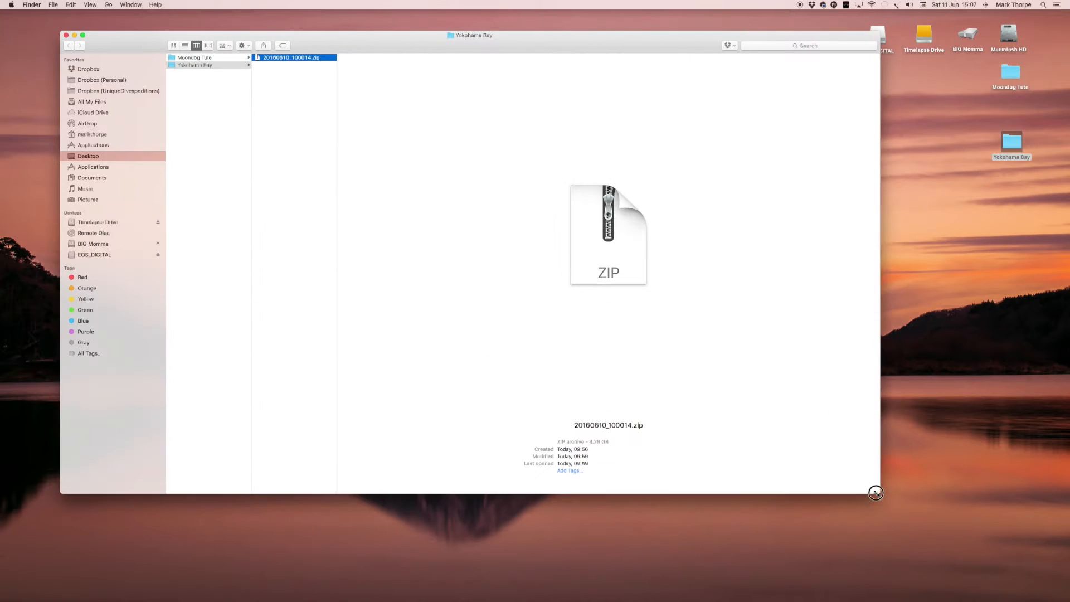
double_click(257, 57)
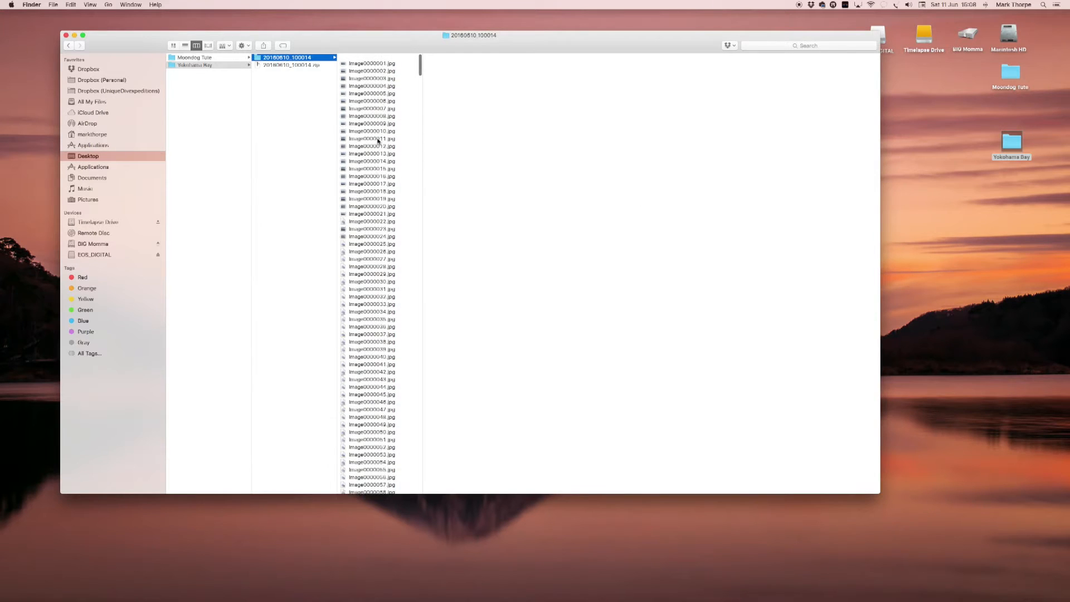
Step: Preview Image0000001.jpg from the extracted folder in a larger Finder window
click(376, 58)
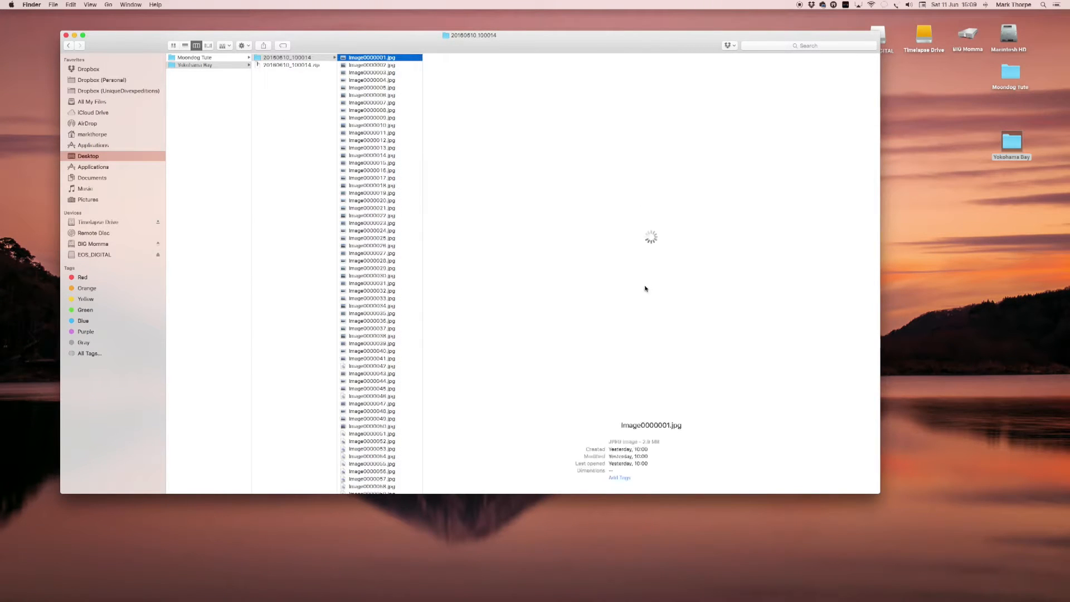
drag(543, 38, 498, 22)
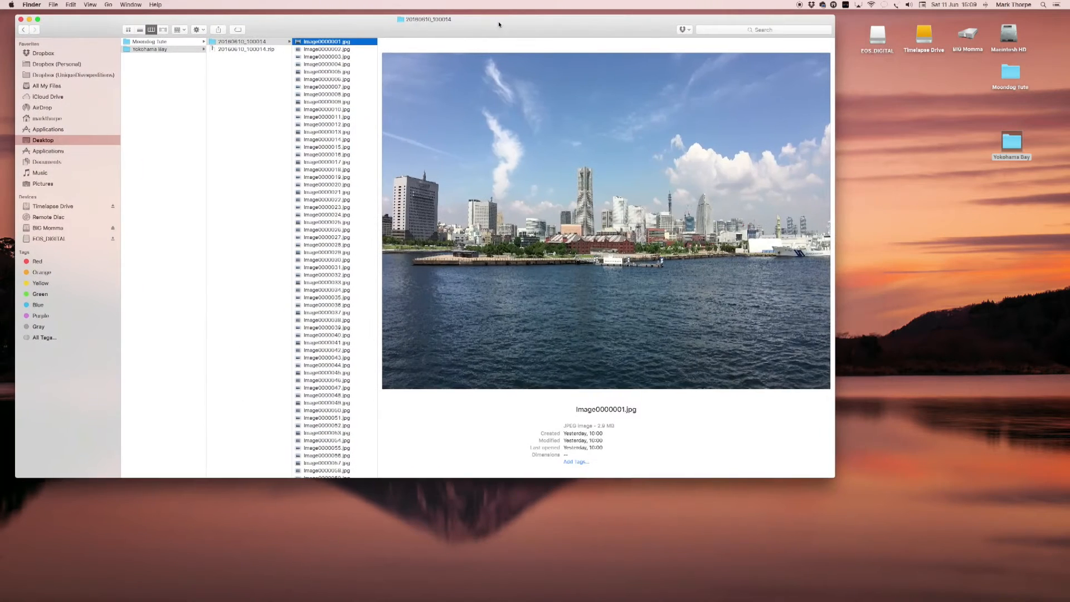
drag(834, 476, 1001, 586)
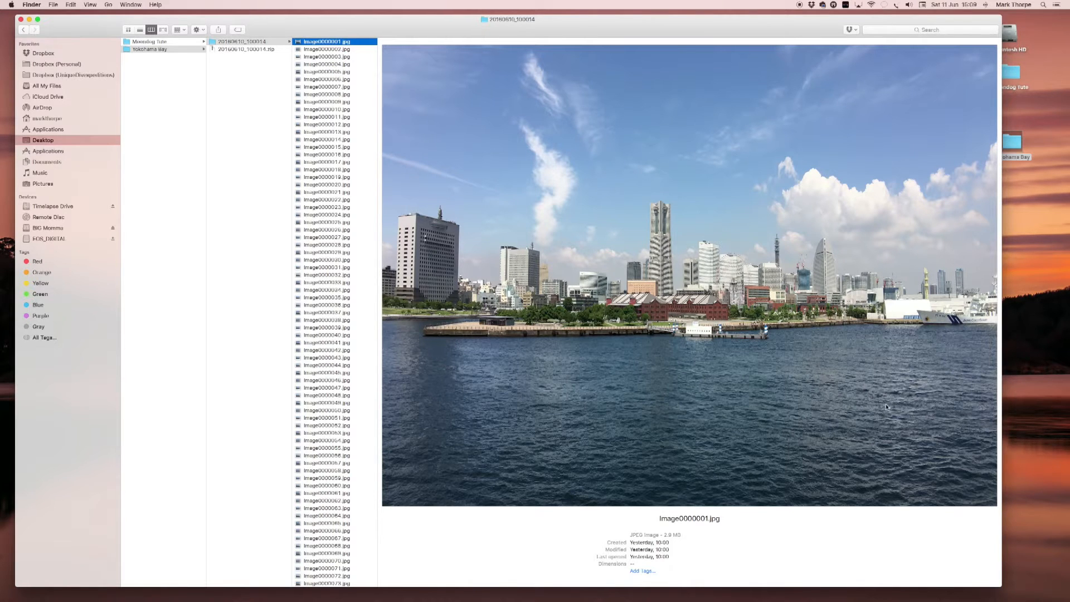
Step: Look through the image sequence to its end and preview thumbnail.jpg and onionframe.jpg
scroll(359, 240, down, 15)
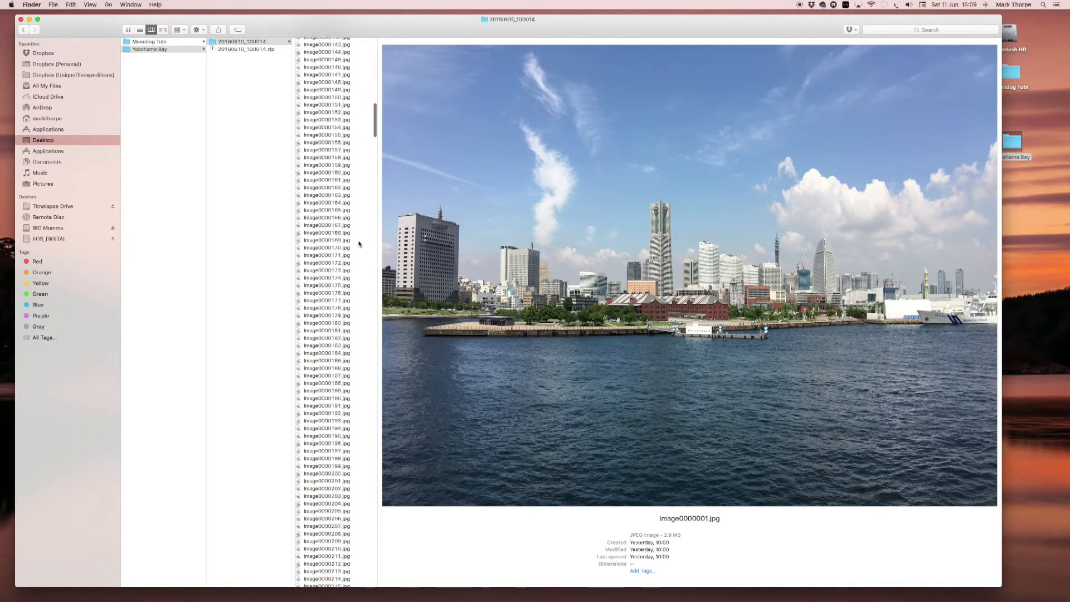
drag(375, 170, 378, 594)
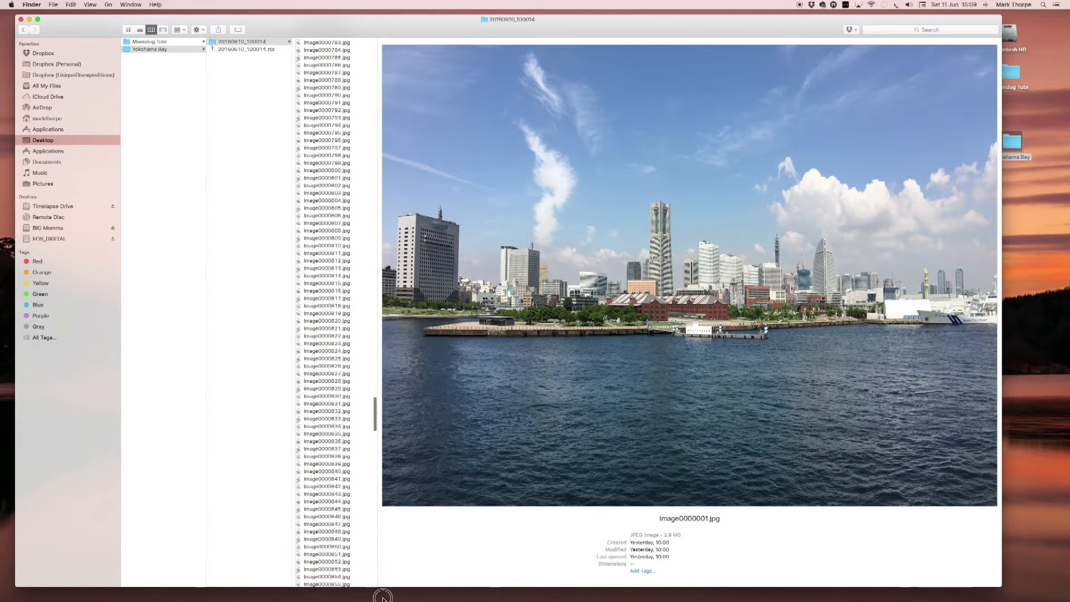
mouse_move(352, 598)
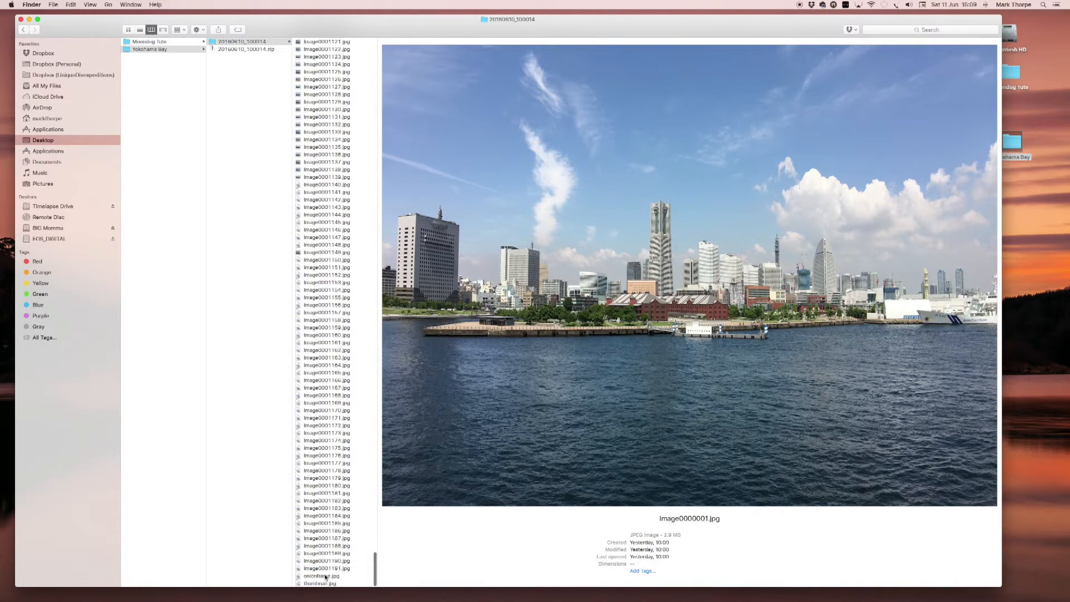
click(326, 583)
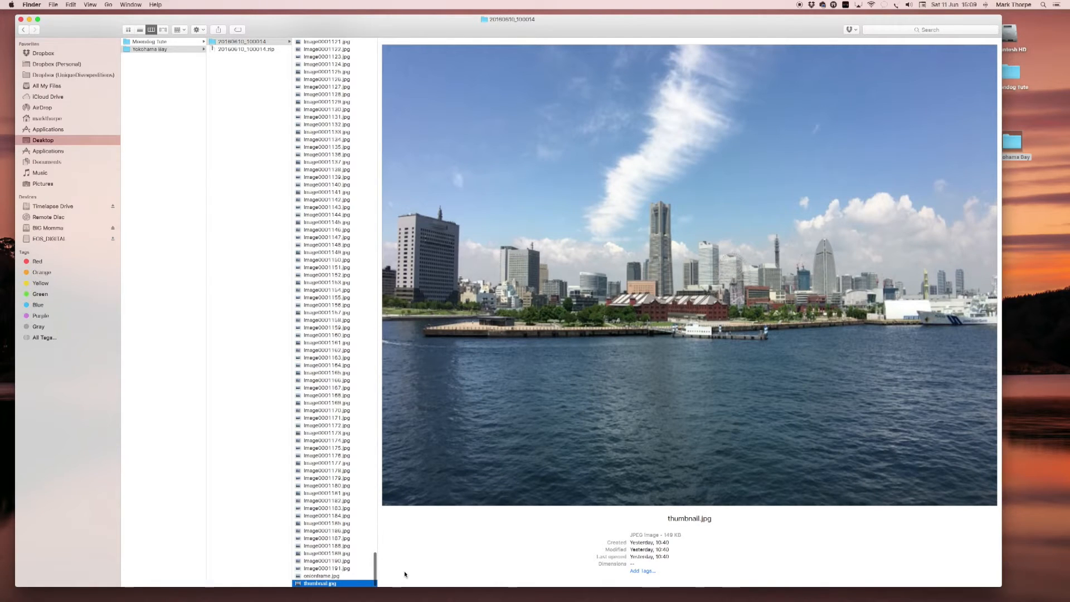
key(Up)
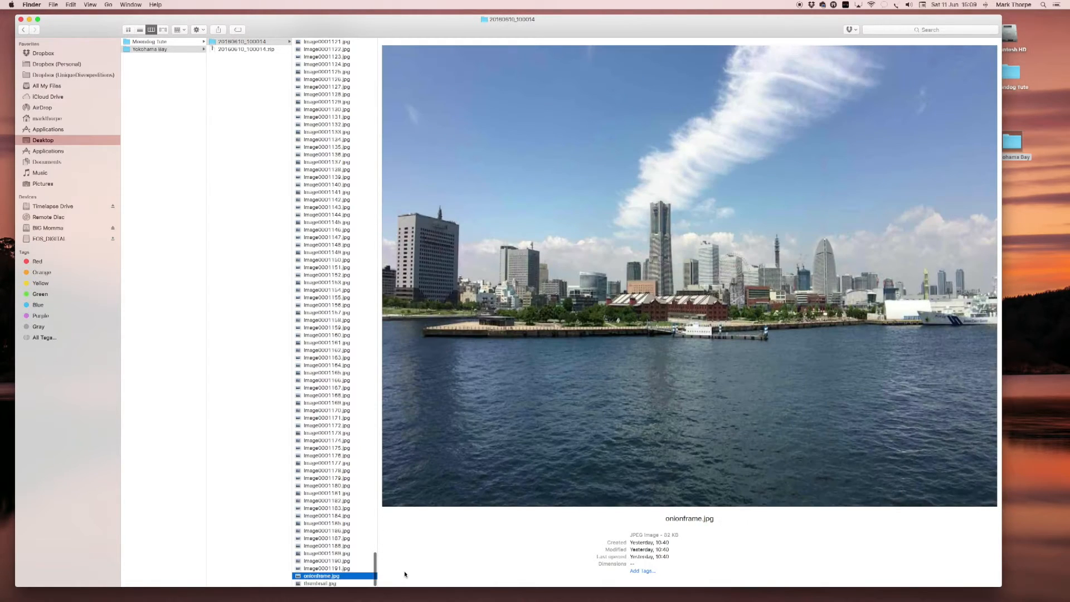
Step: Compare the last images of the sequence with onionframe.jpg and thumbnail.jpg in the preview
key(Up)
key(Up)
key(Up)
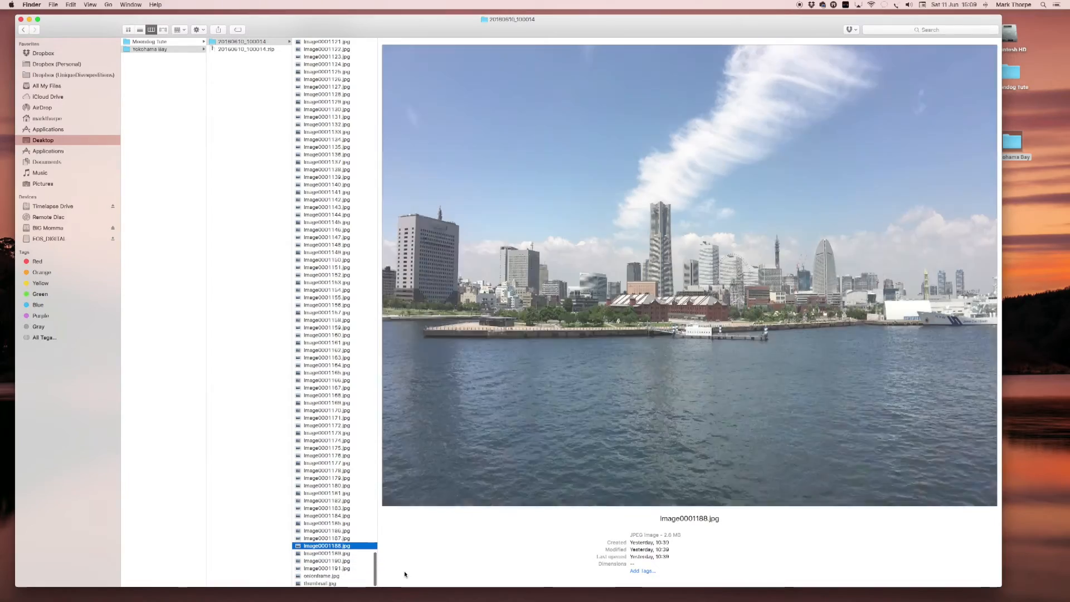
key(Down)
key(Down)
key(Down)
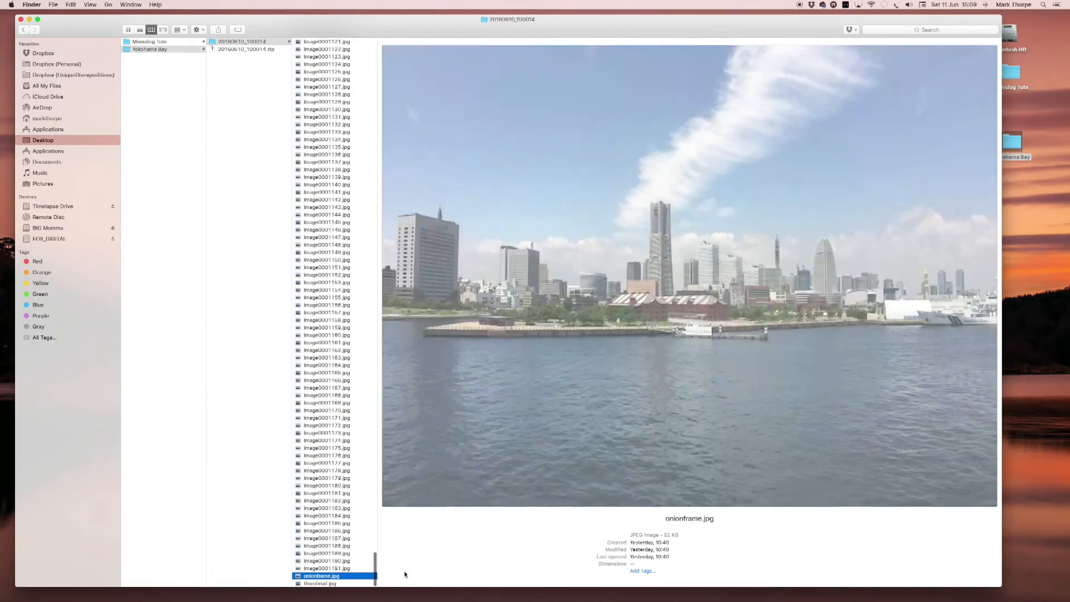
key(Down)
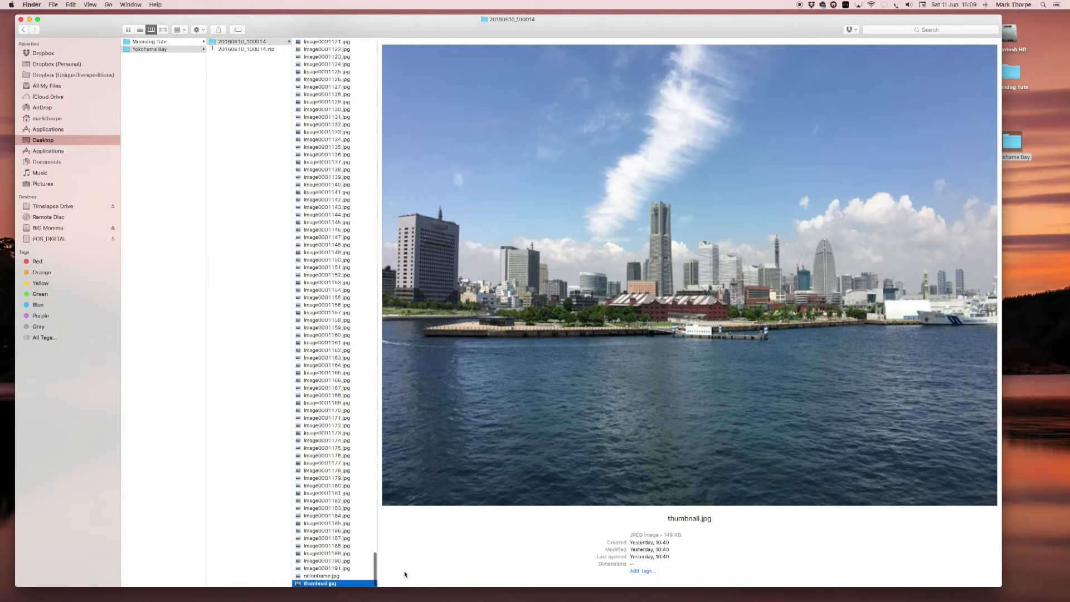
key(Up)
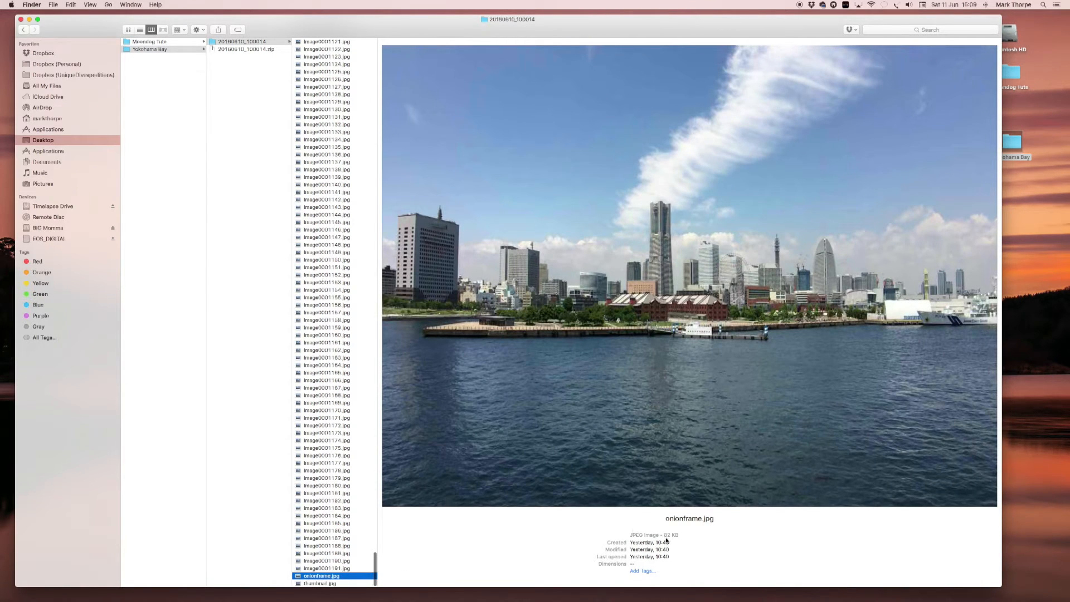
key(Up)
key(Up)
key(Up)
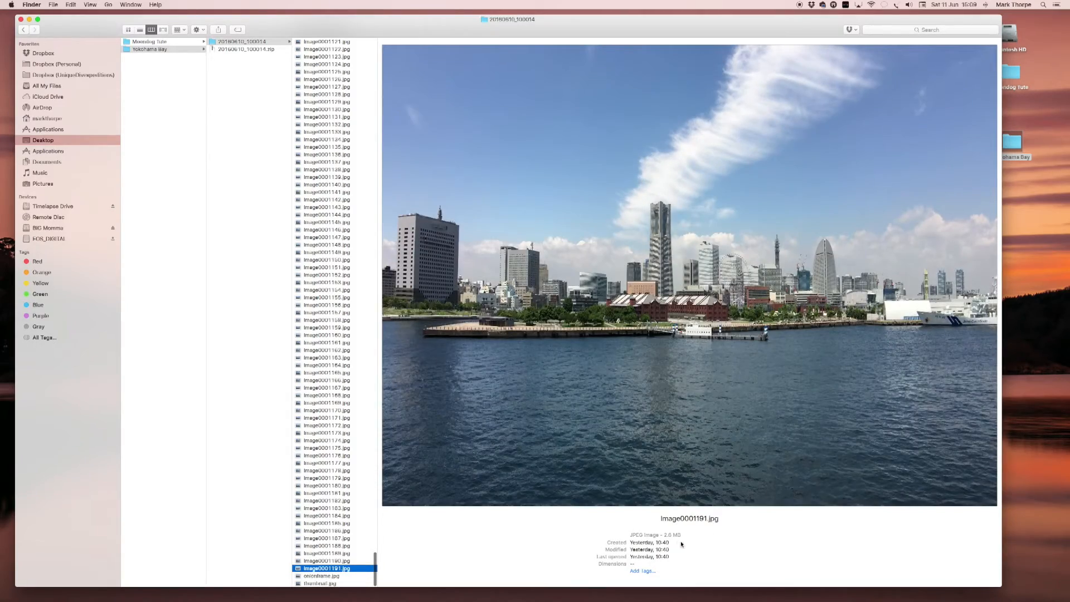
key(Up)
key(Up)
key(Up)
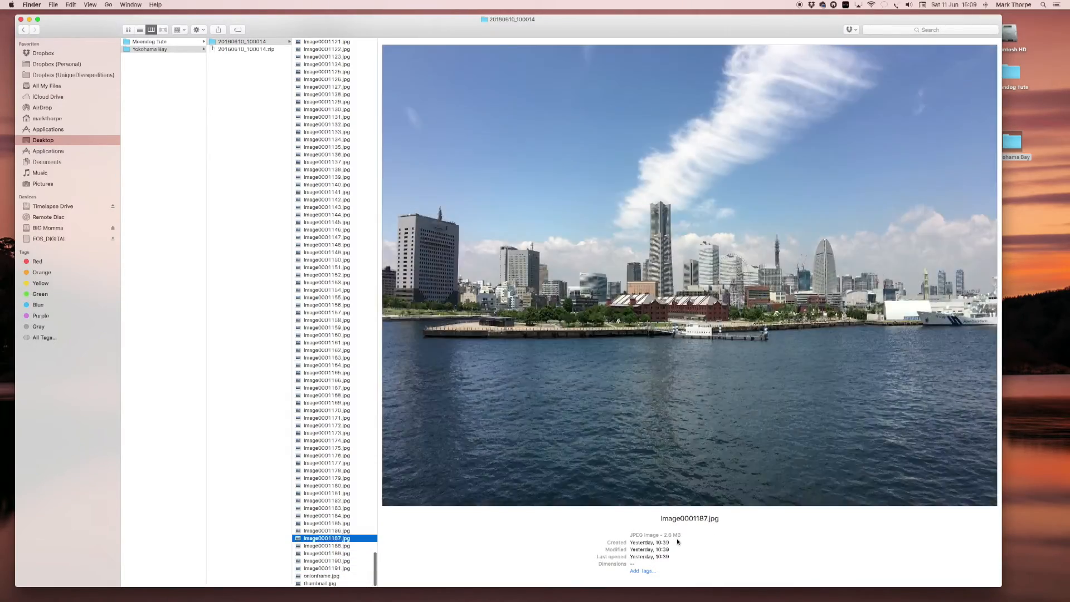
key(Down)
key(Down)
key(Down)
key(Down)
key(Down)
key(Down)
key(Down)
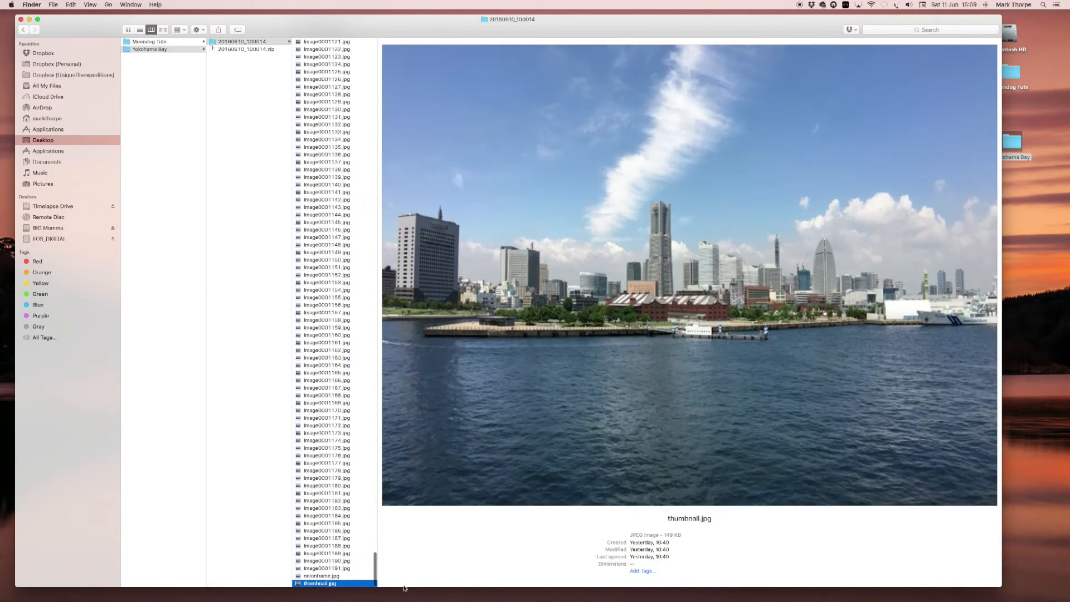
Step: Move onionframe.jpg and thumbnail.jpg from the extracted image folder to the Trash
shift+click(322, 576)
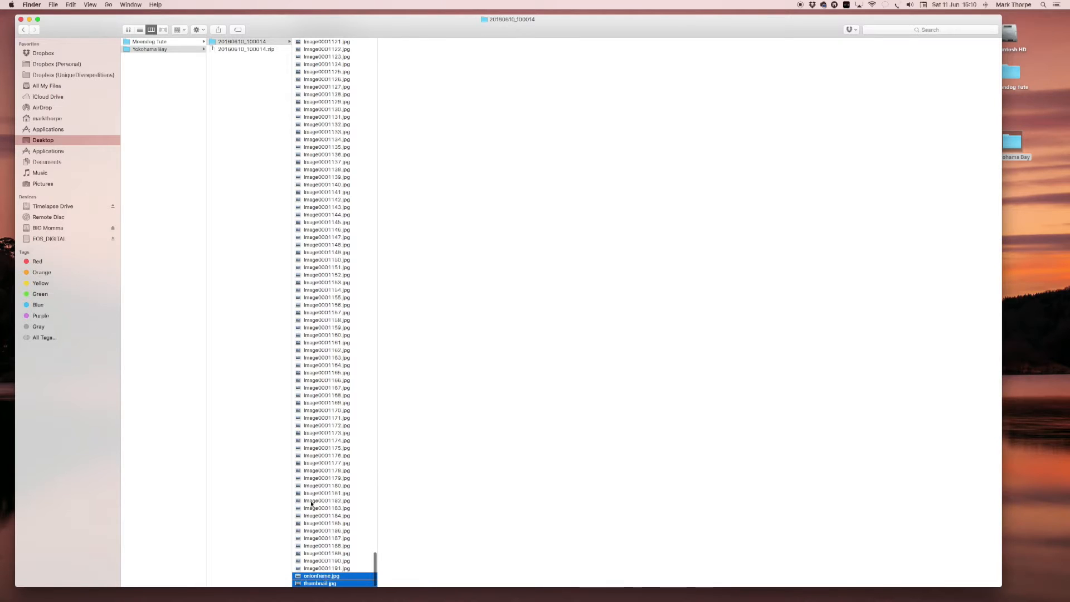
click(298, 578)
drag(298, 578, 890, 590)
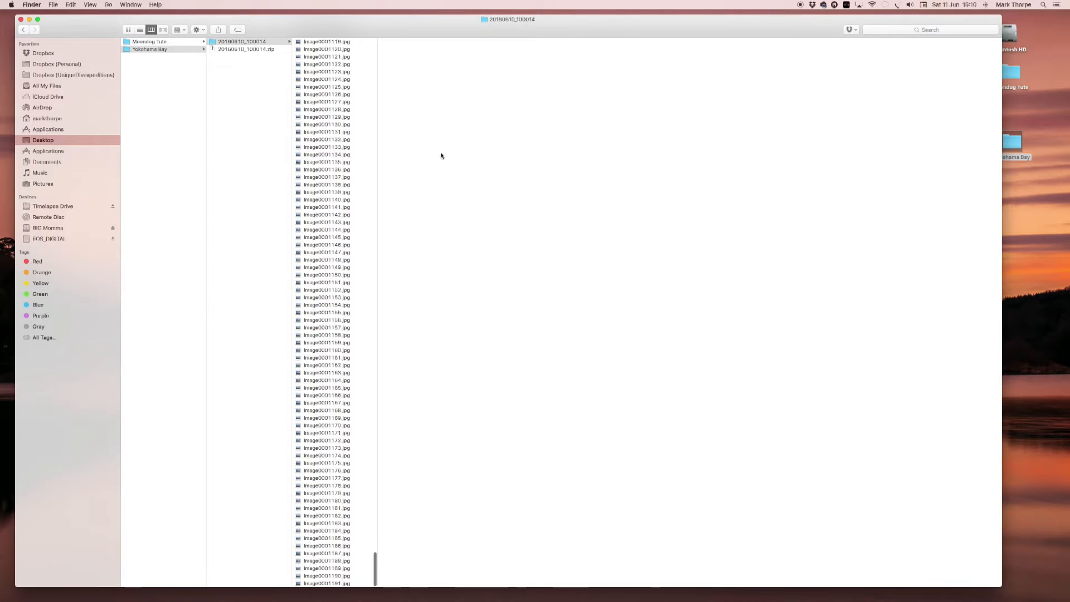
Step: Go back to the start of the image sequence and select its first image
scroll(363, 154, up, 20)
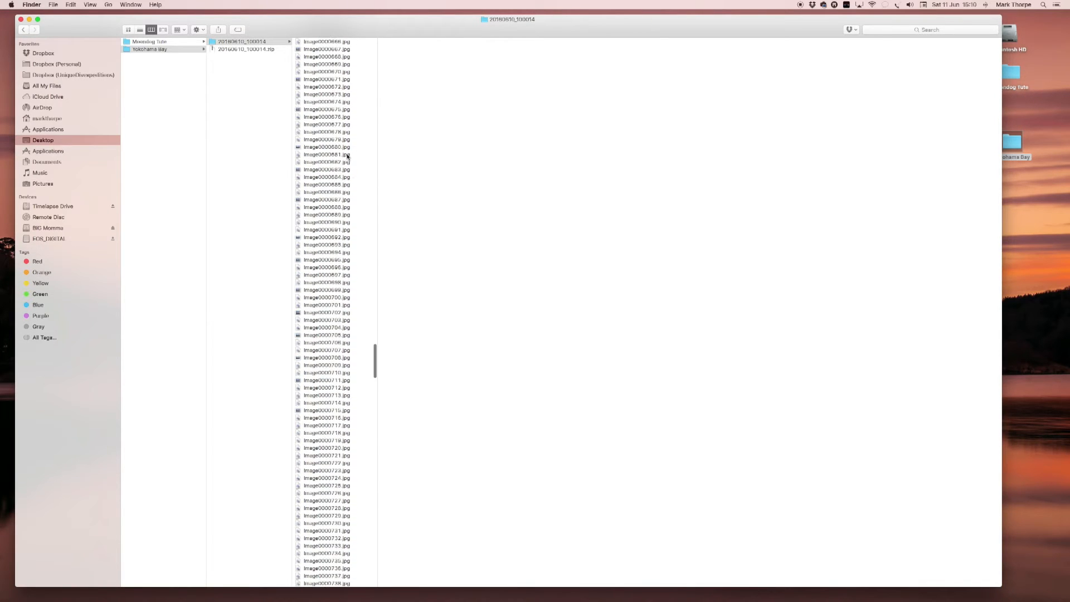
drag(375, 320, 403, 3)
click(326, 42)
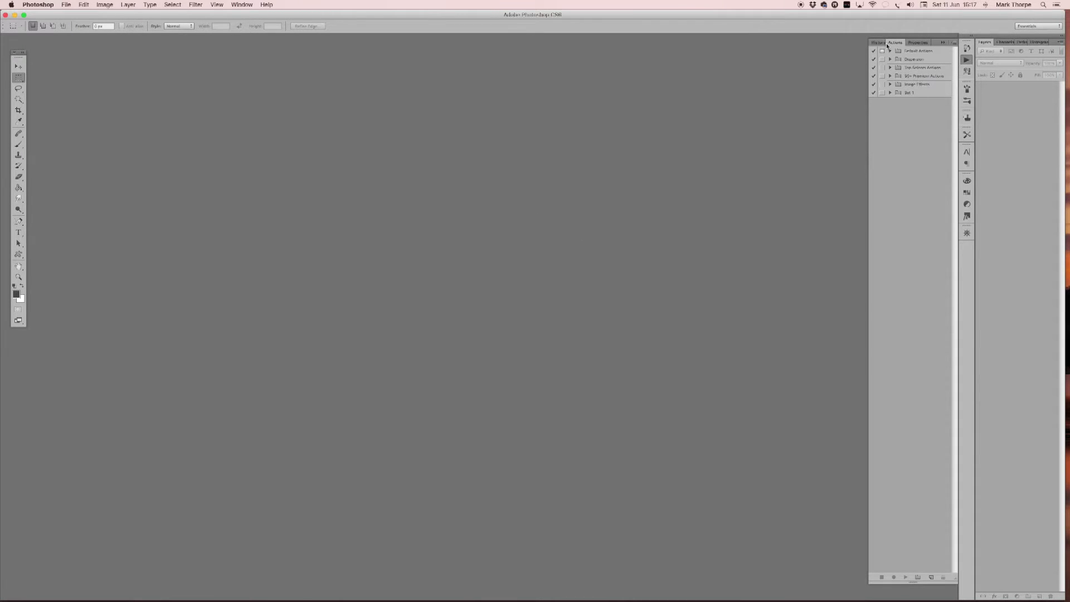
Step: Hide Photoshop's Actions display and show it again
click(967, 60)
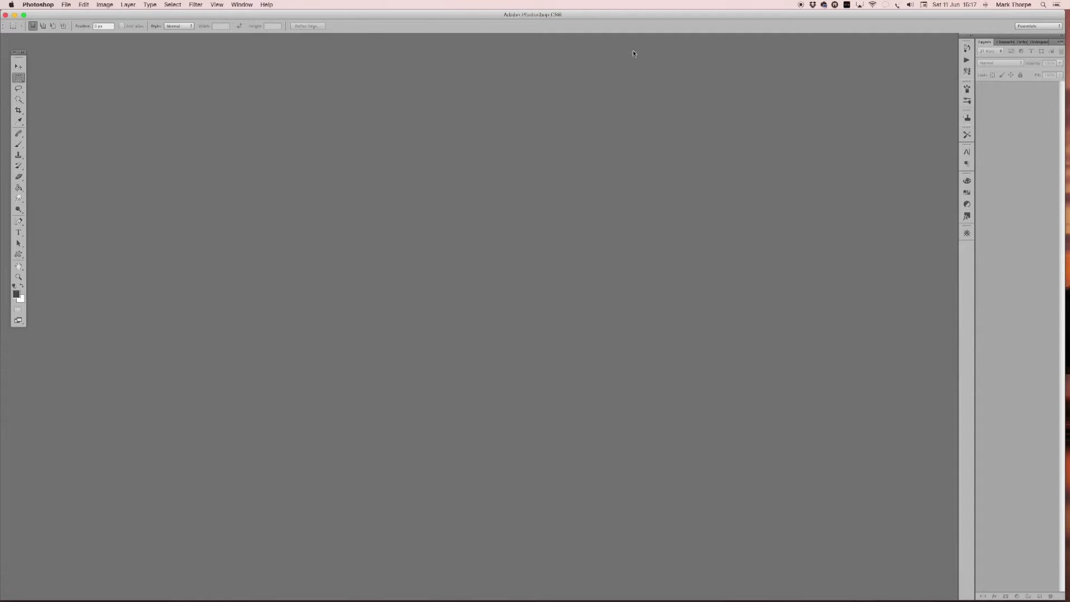
click(239, 5)
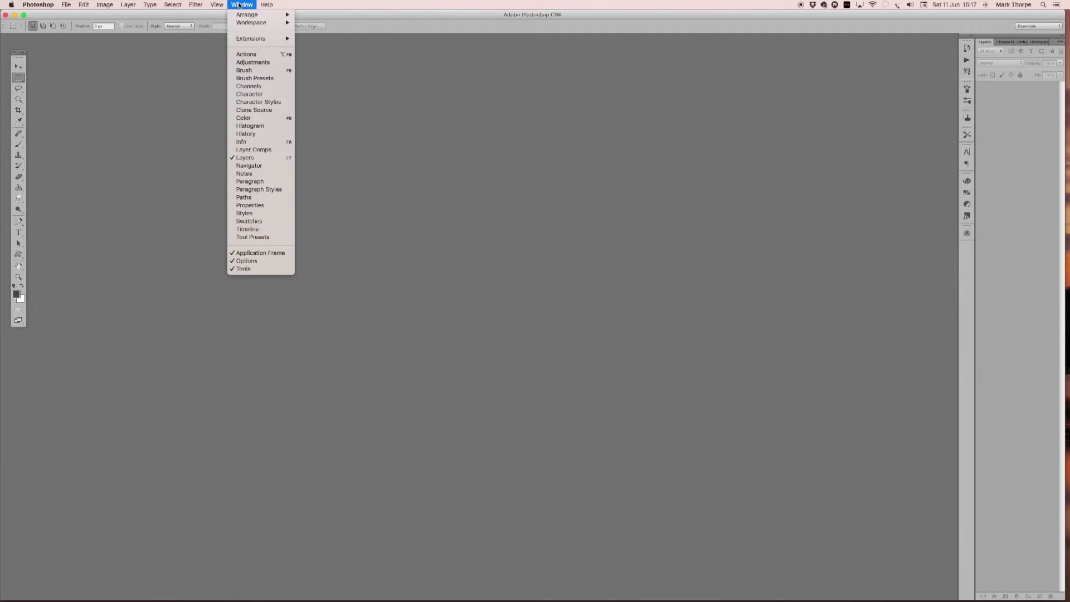
click(243, 55)
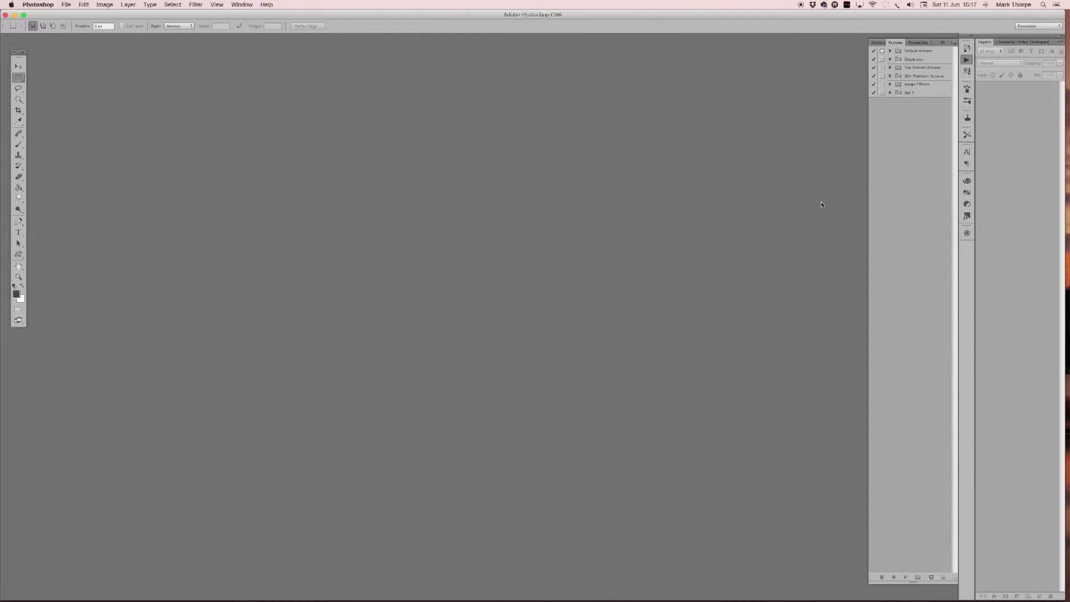
Step: Open Image0000001.jpg from the 20160610_100014 folder inside Yokohama Bay on the Desktop
click(65, 4)
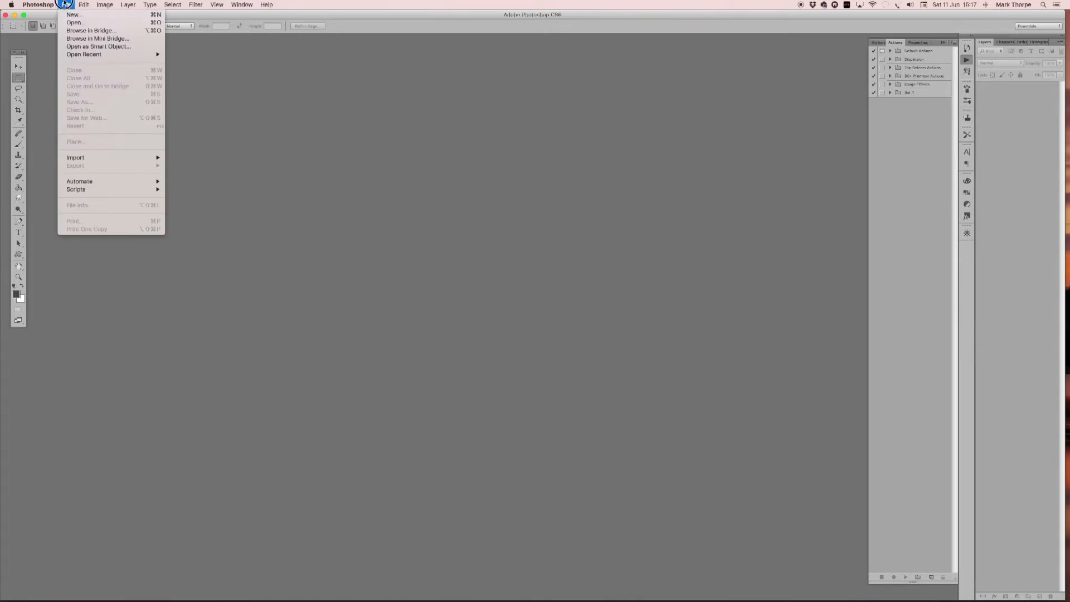
click(72, 27)
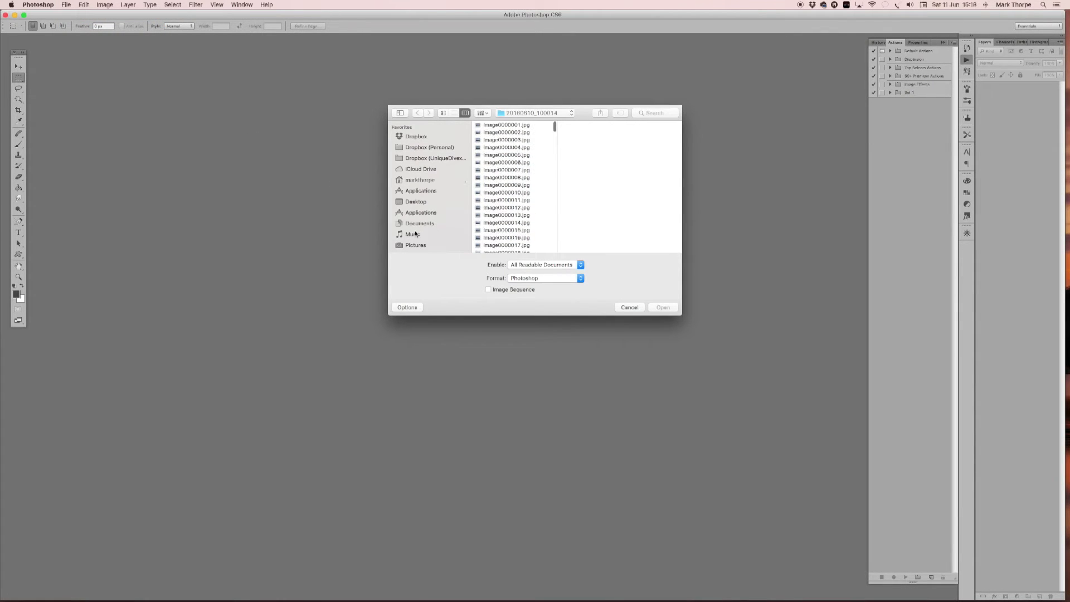
click(416, 202)
click(492, 132)
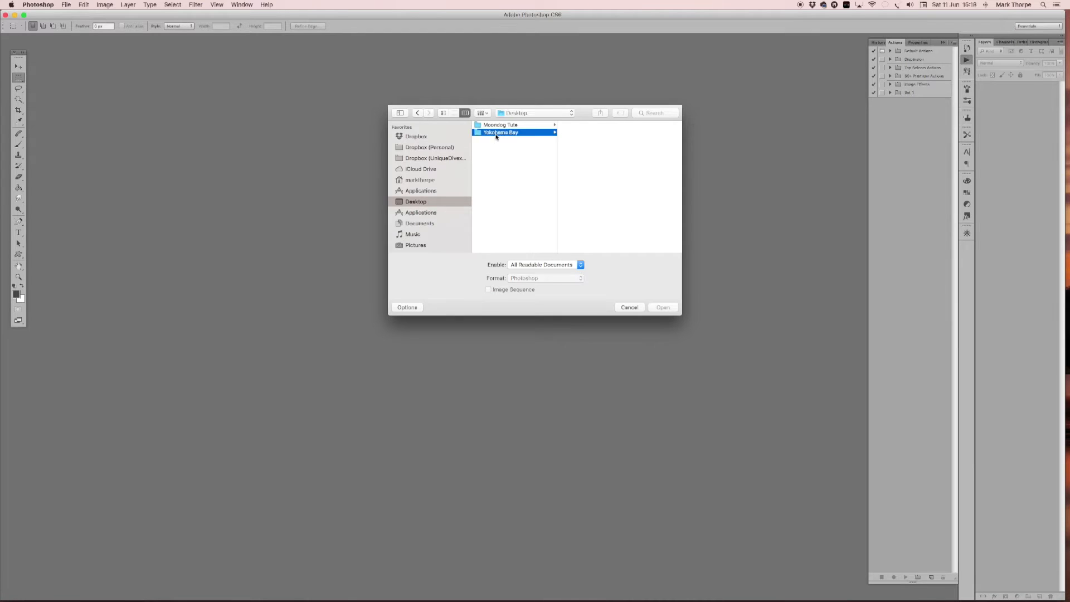
click(582, 124)
click(621, 125)
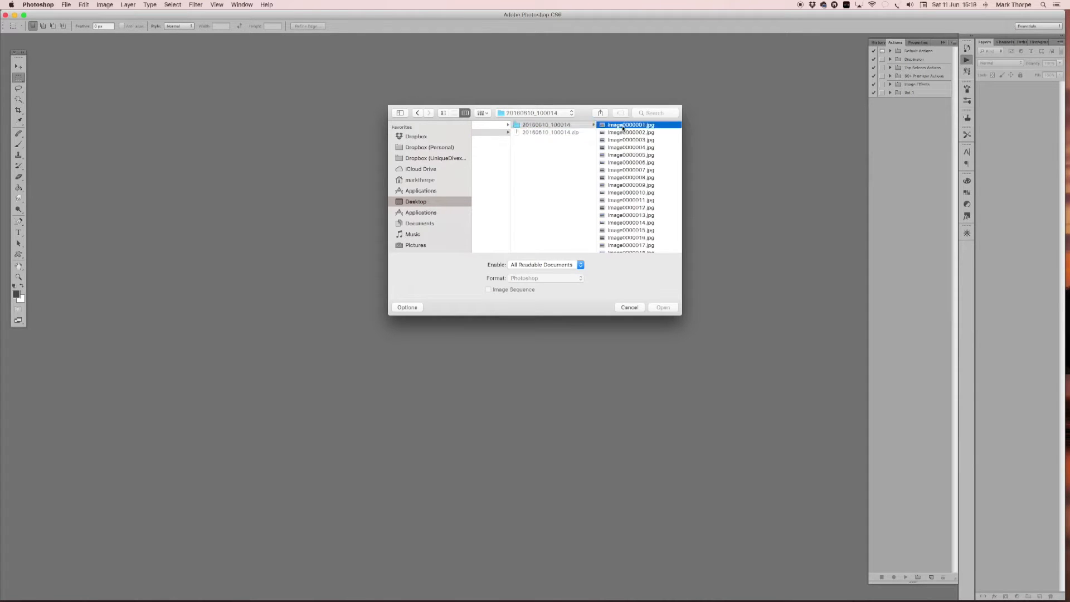
click(662, 308)
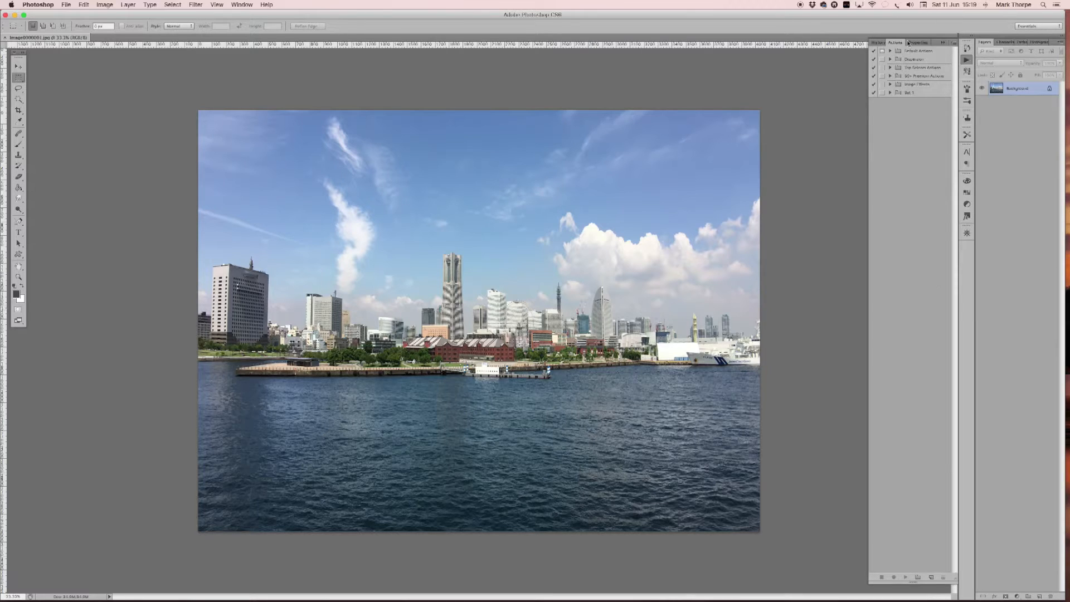
Step: Create a new action set named Resize
click(917, 578)
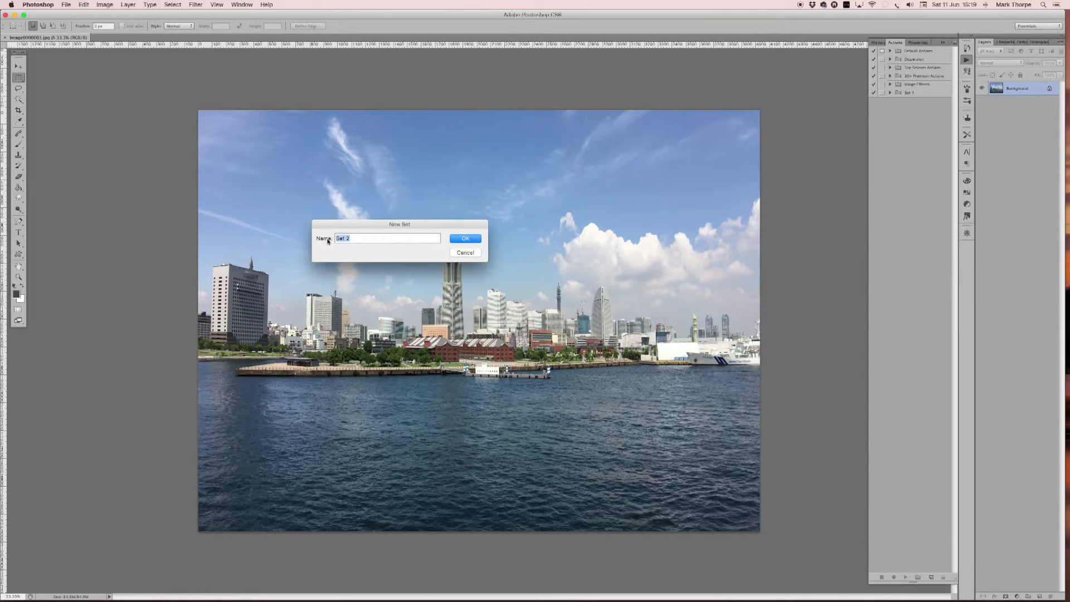
text(Resize)
key(Return)
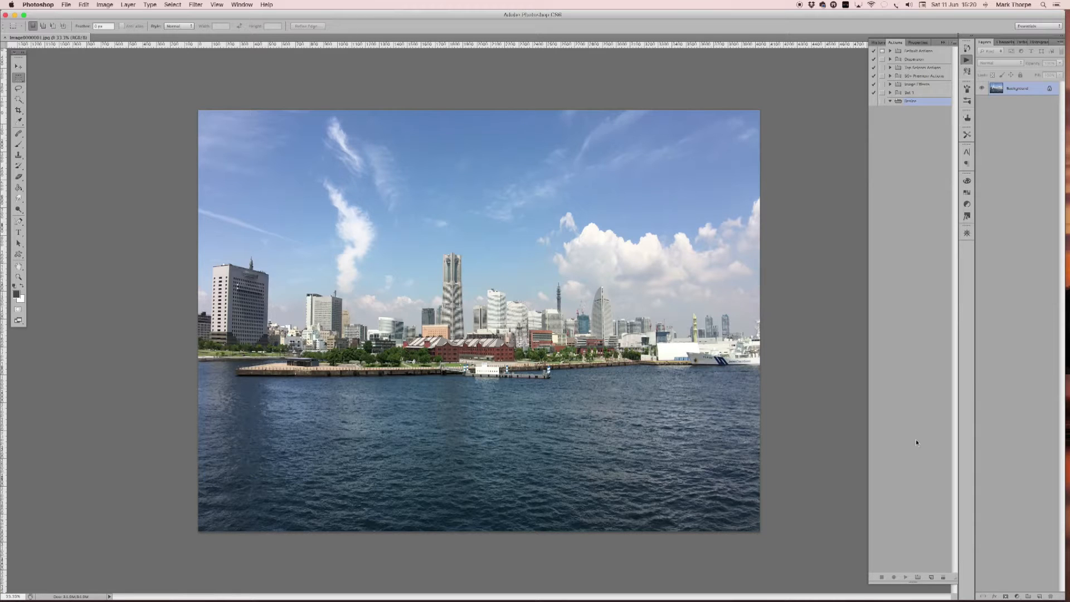
Step: Create an action named Moondog DeSqueeze in the Resize set and start recording it
click(931, 577)
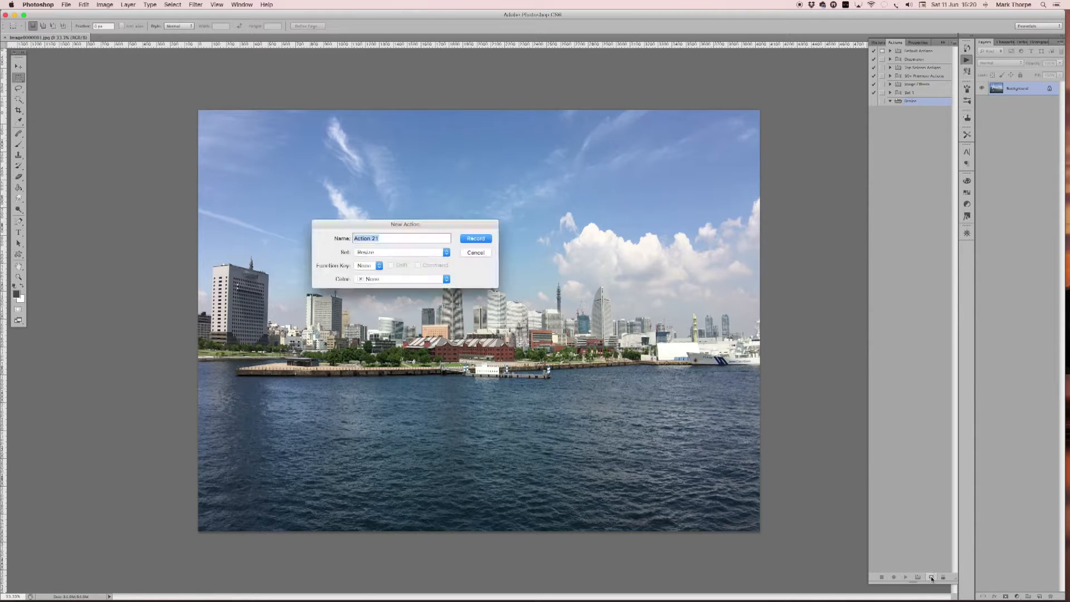
click(398, 236)
drag(404, 238, 308, 238)
text(D)
text(oondog DaSquad)
text(ze)
click(473, 239)
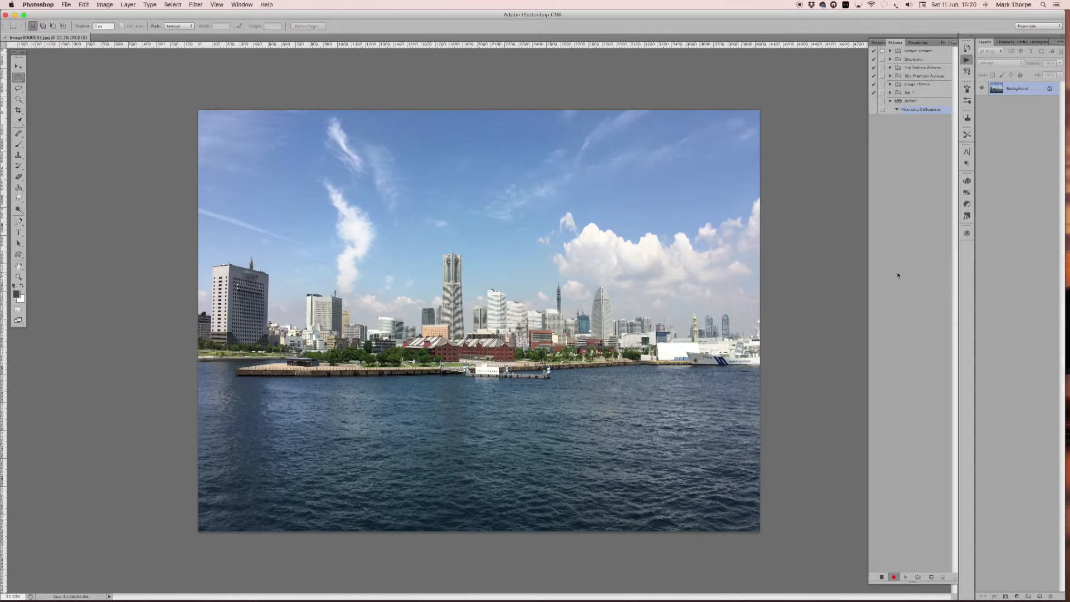
Step: Bring up the Image Size settings for the photo and turn off Constrain Proportions
click(104, 4)
click(117, 78)
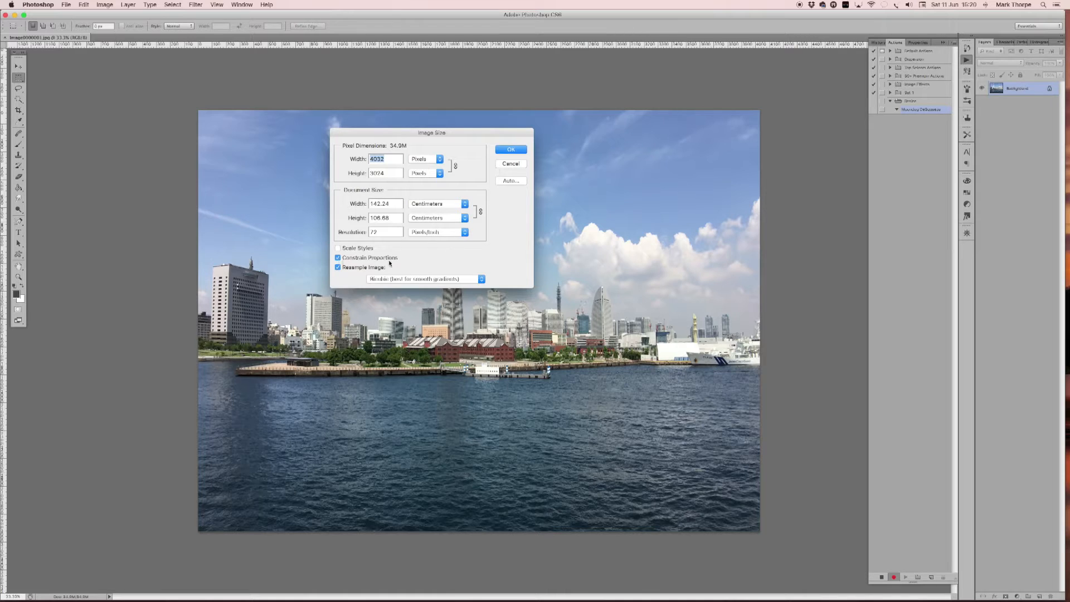
click(338, 258)
Step: Switch to Calculator and multiply the image width of 4032 by 1.33
mouse_move(776, 591)
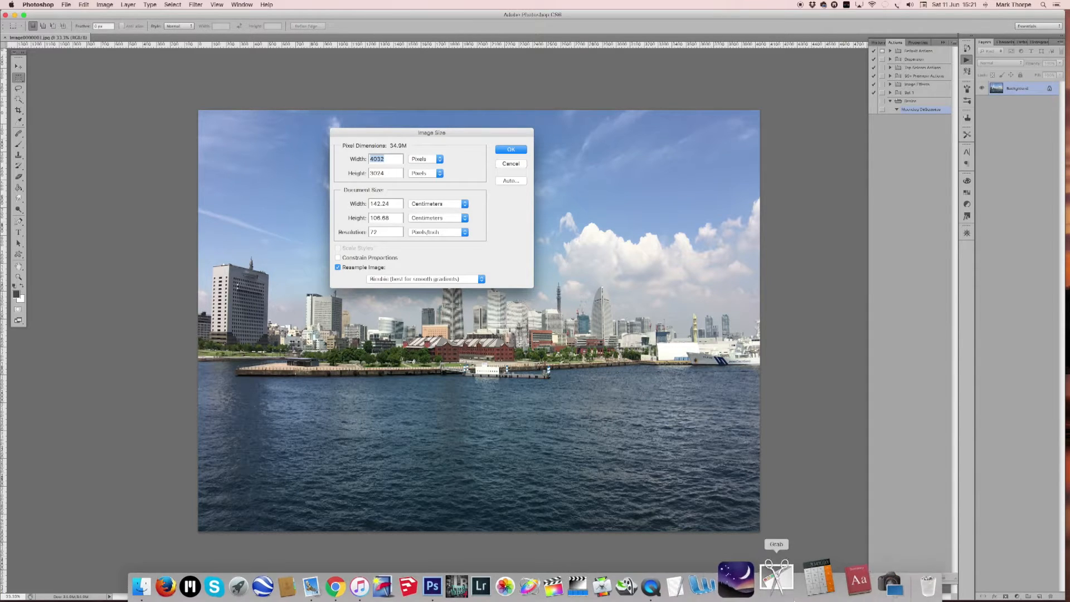
click(818, 579)
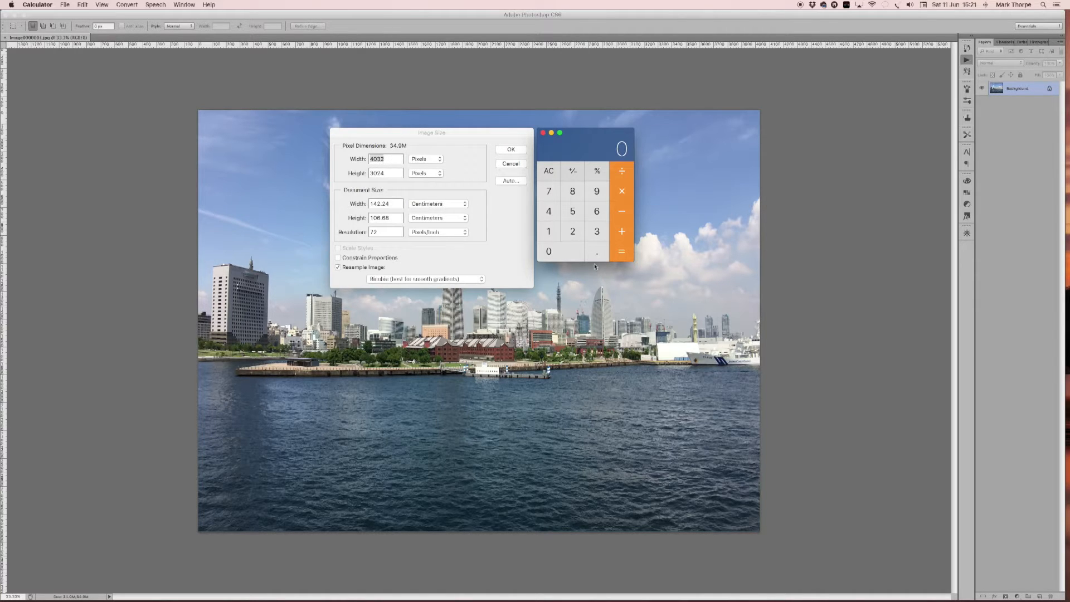
click(559, 216)
key(0)
click(603, 229)
click(572, 231)
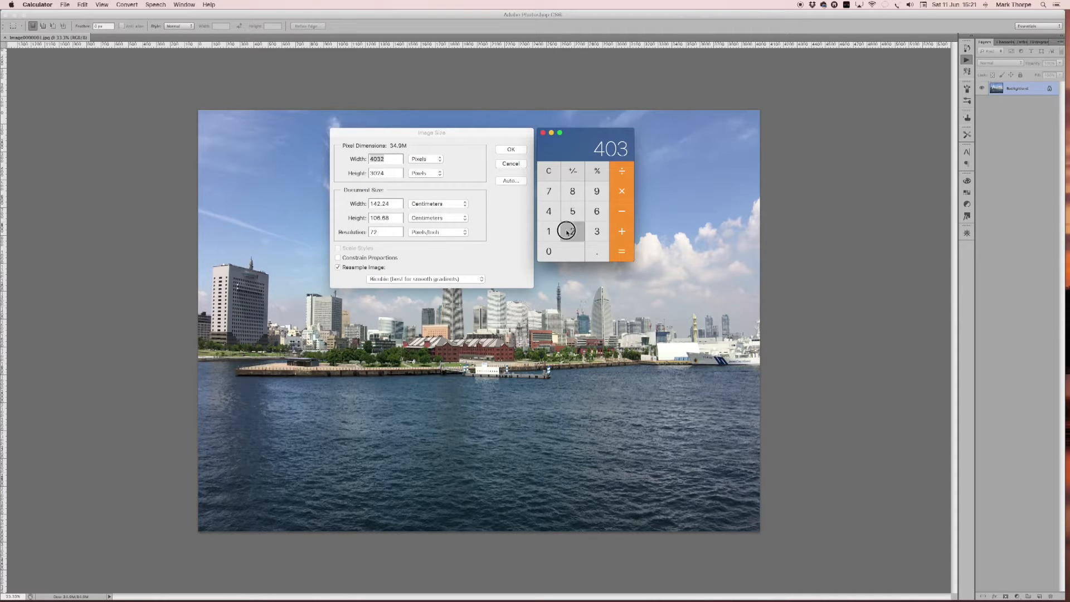
click(620, 190)
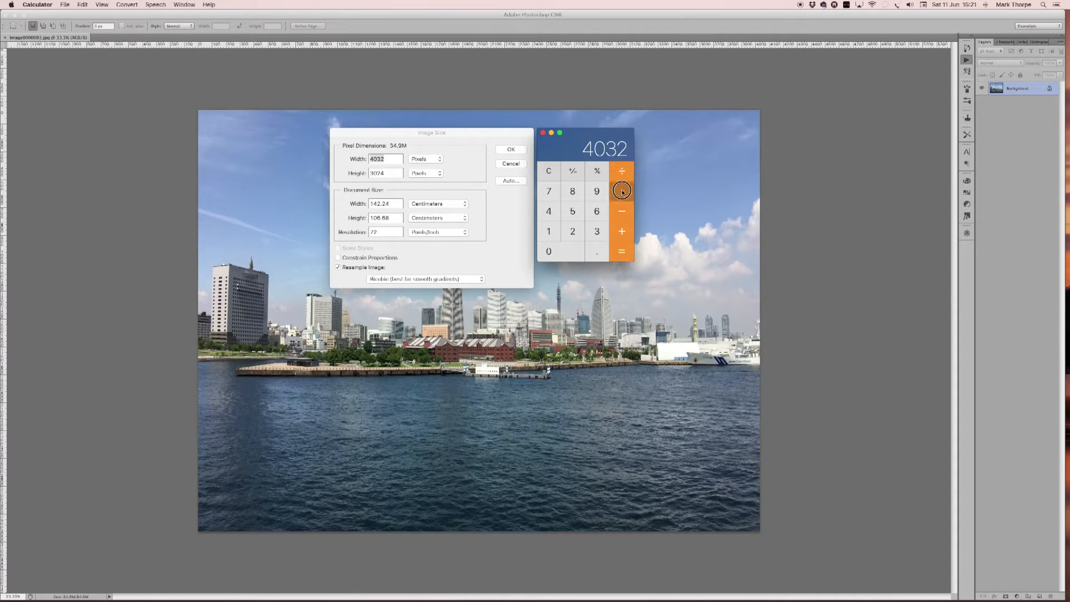
click(550, 230)
click(597, 251)
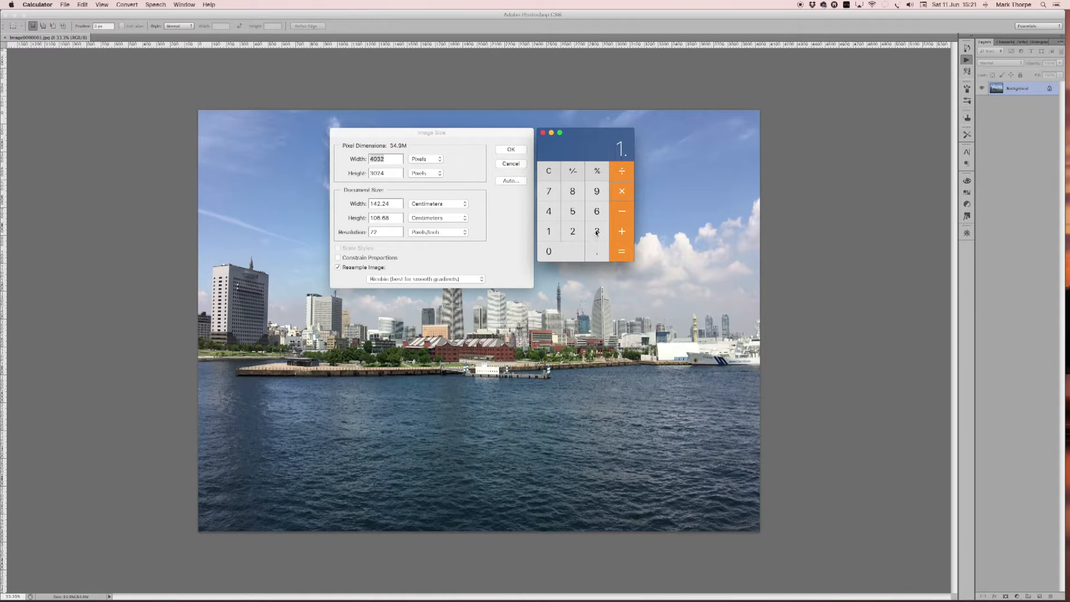
double_click(597, 232)
click(617, 251)
Step: Set the image's pixel width to 5362 in Photoshop and apply the resize
click(387, 159)
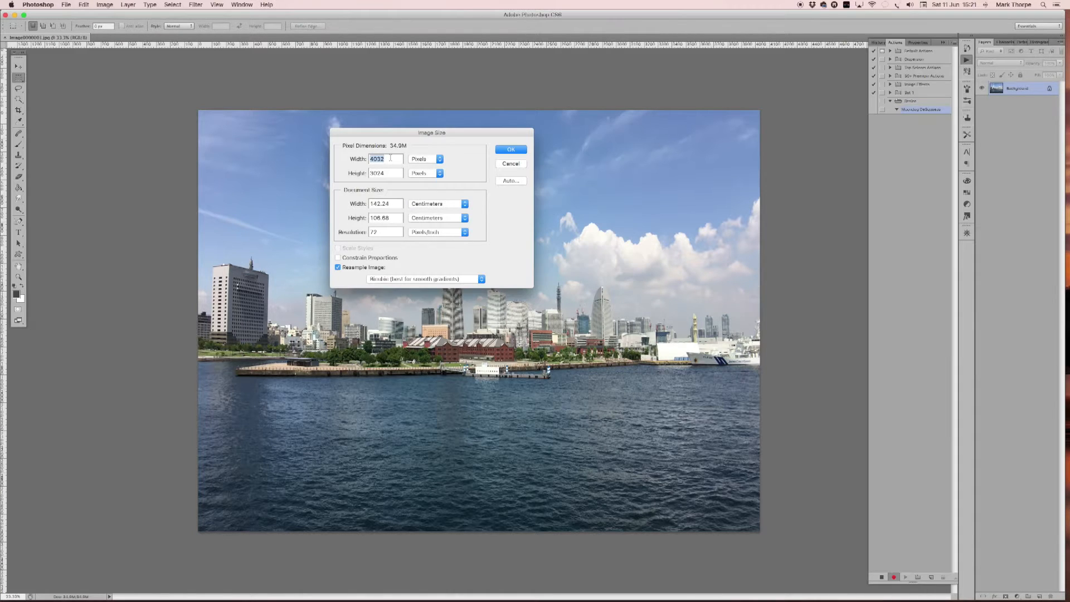
drag(390, 159, 352, 158)
text(5362)
click(524, 150)
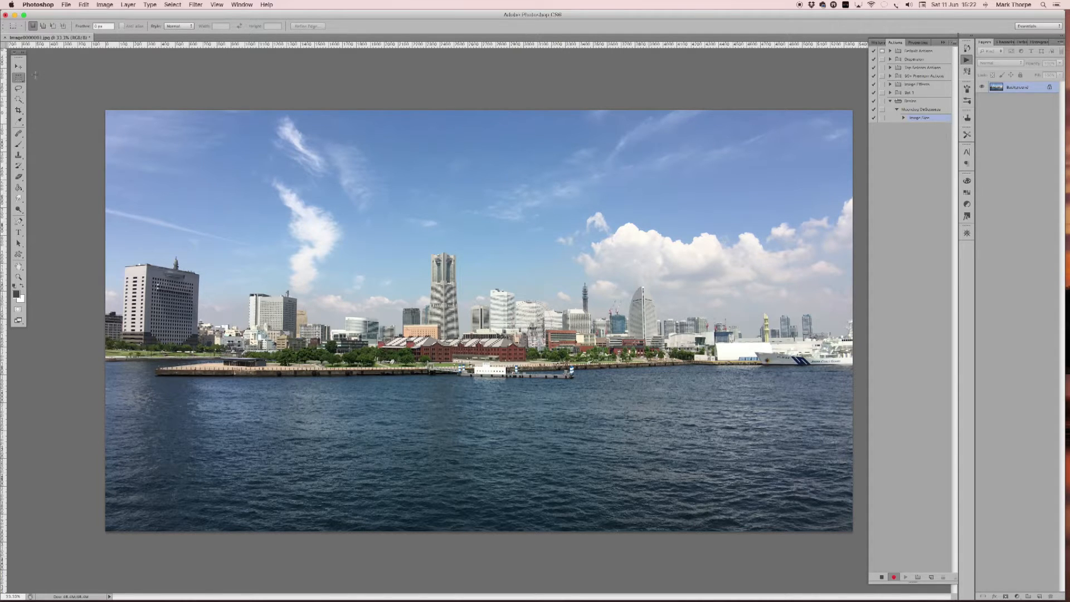
Step: Start saving the resized photo under Save As and create a folder named Waterfront Sequence on the Timelapse Drive
key(v)
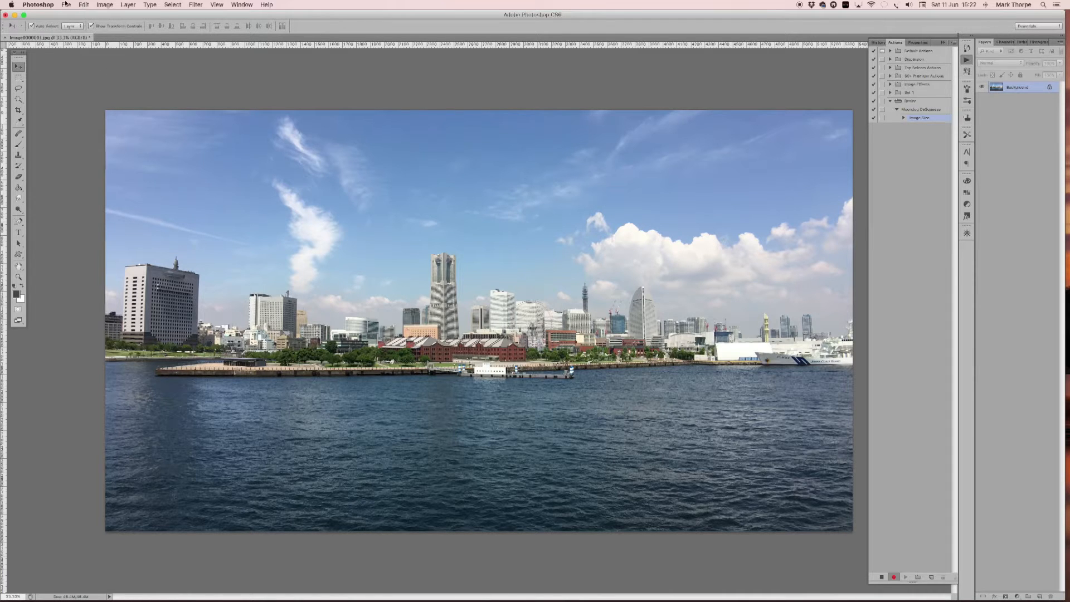
click(65, 4)
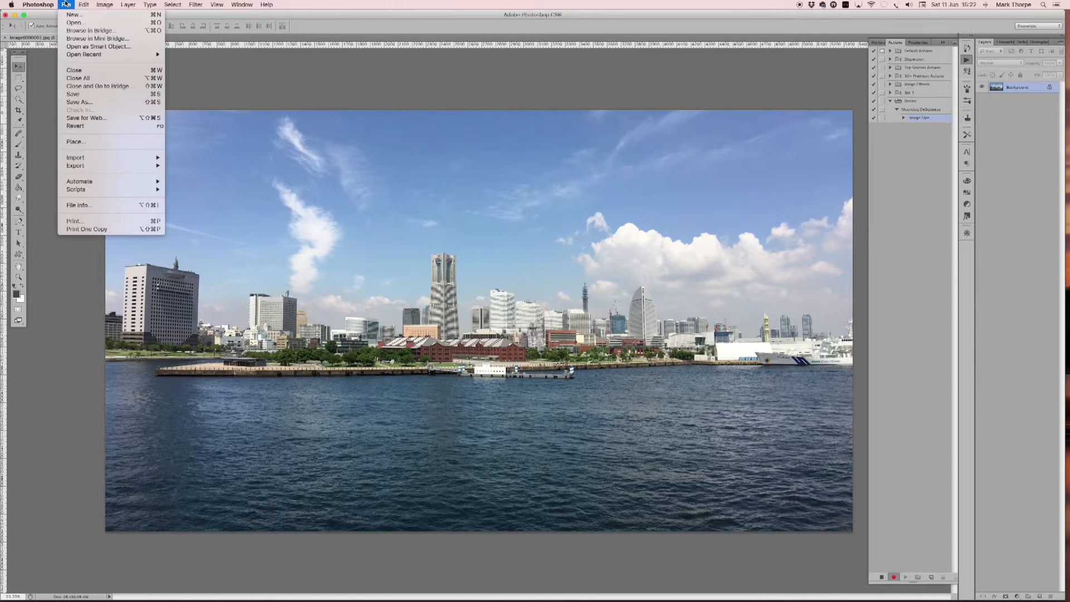
click(91, 102)
key(super+shift+s)
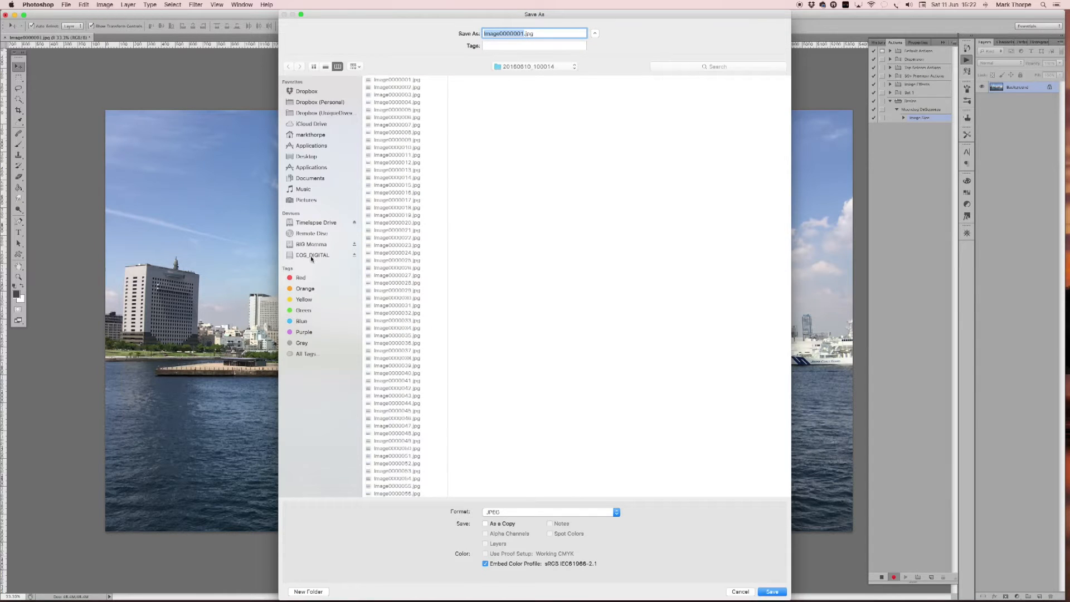
click(313, 224)
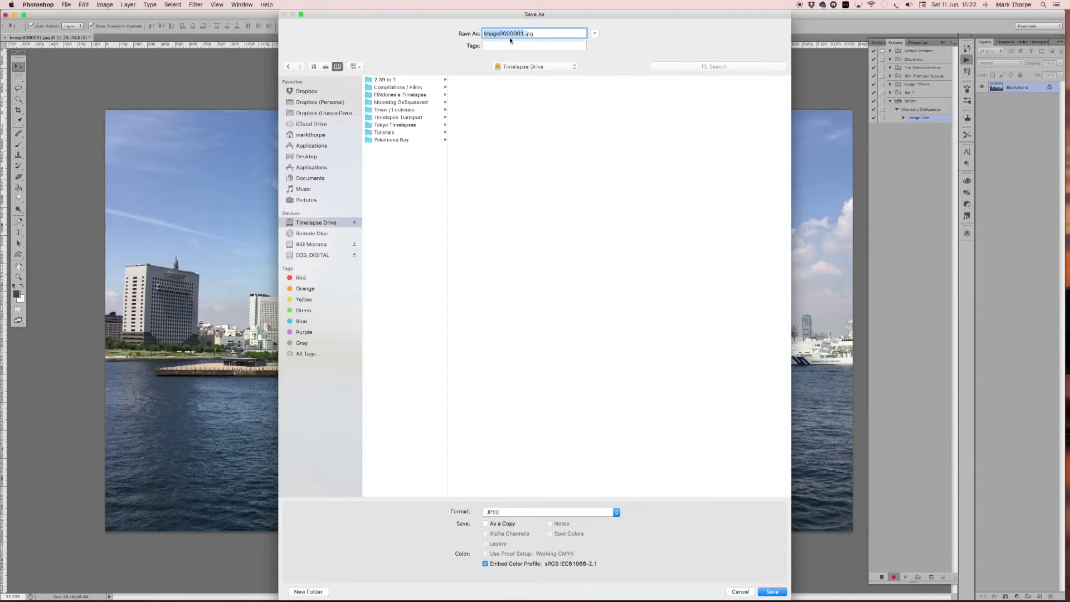
click(308, 592)
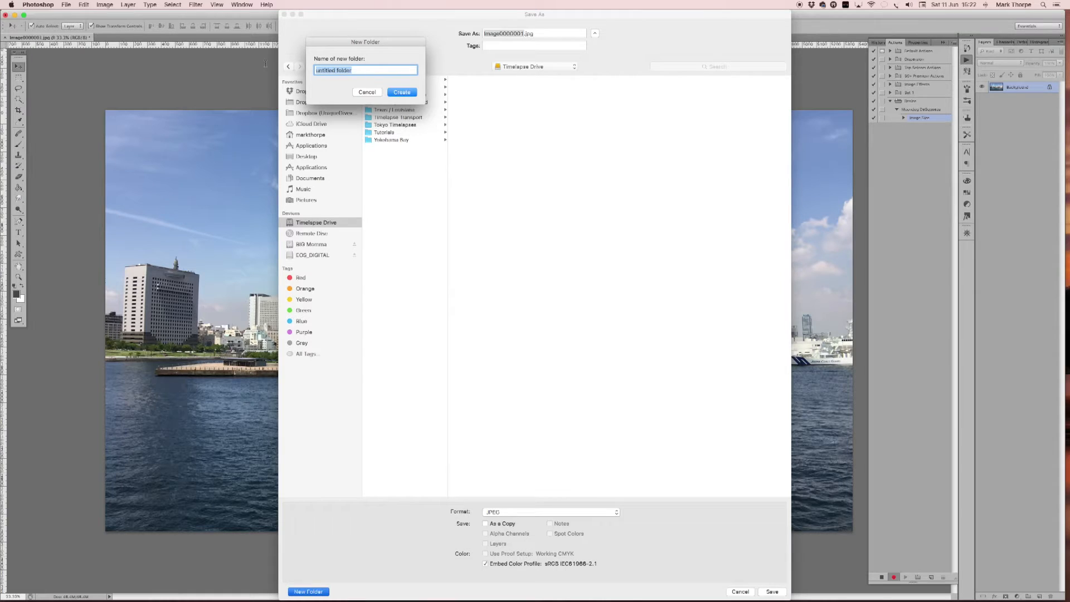
text(Waterfront Sequence)
click(399, 92)
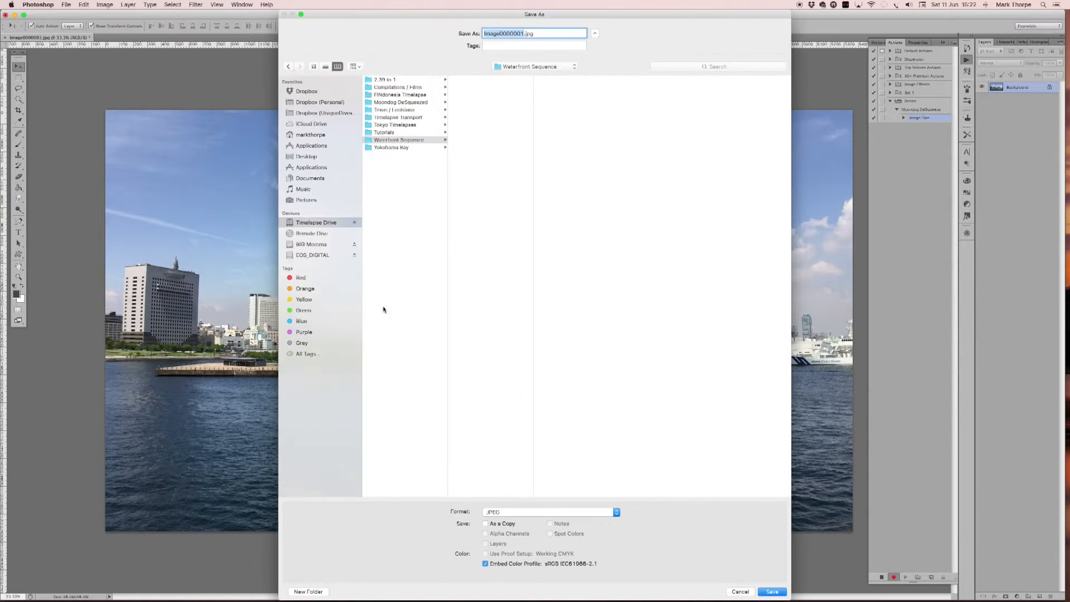
Step: Save the photo as a JPEG in the Waterfront Sequence folder with Maximum quality 12 and the Progressive format option
click(369, 142)
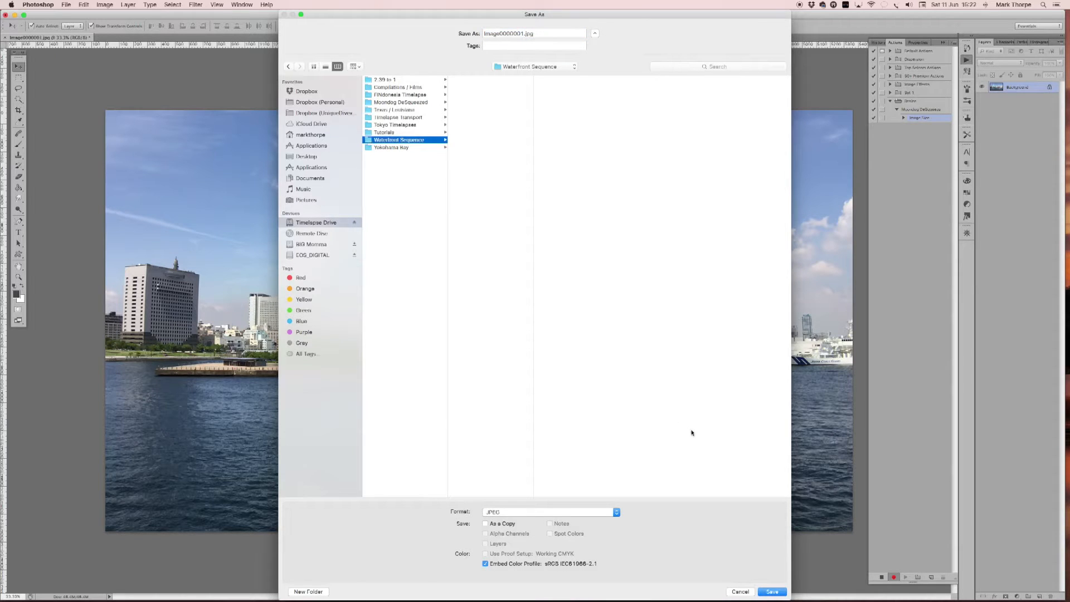
click(777, 593)
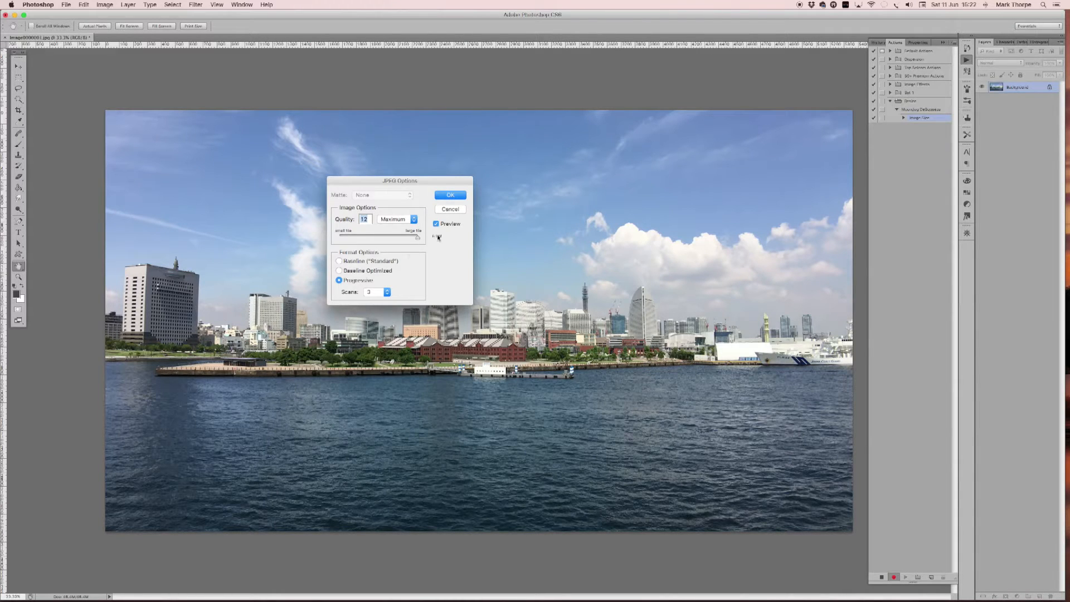
click(450, 195)
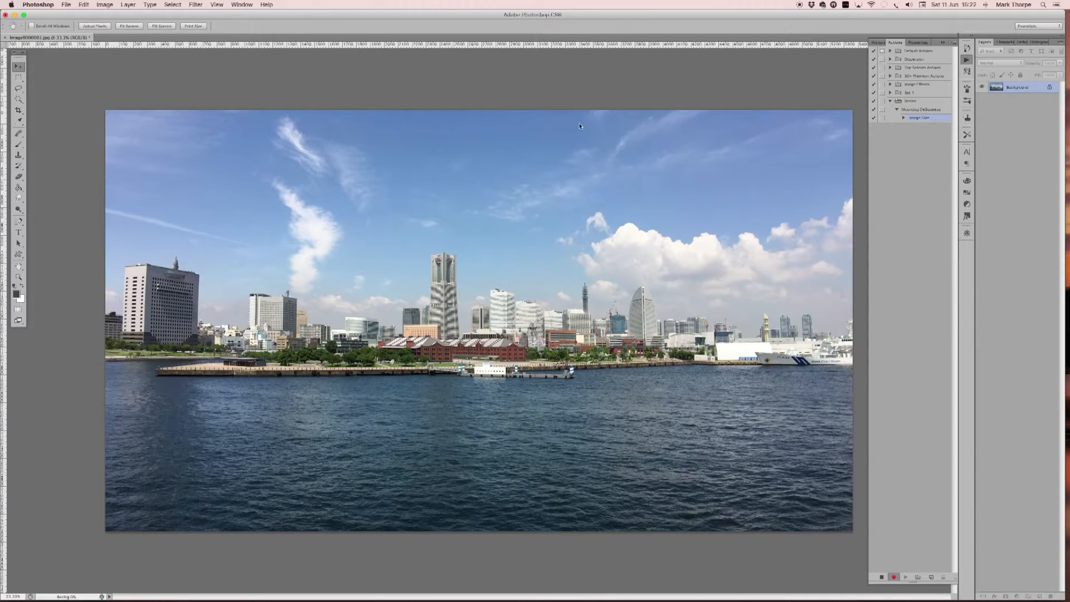
Step: Close the photo as the last recorded command and stop recording the Moondog DeSqueeze action
click(67, 5)
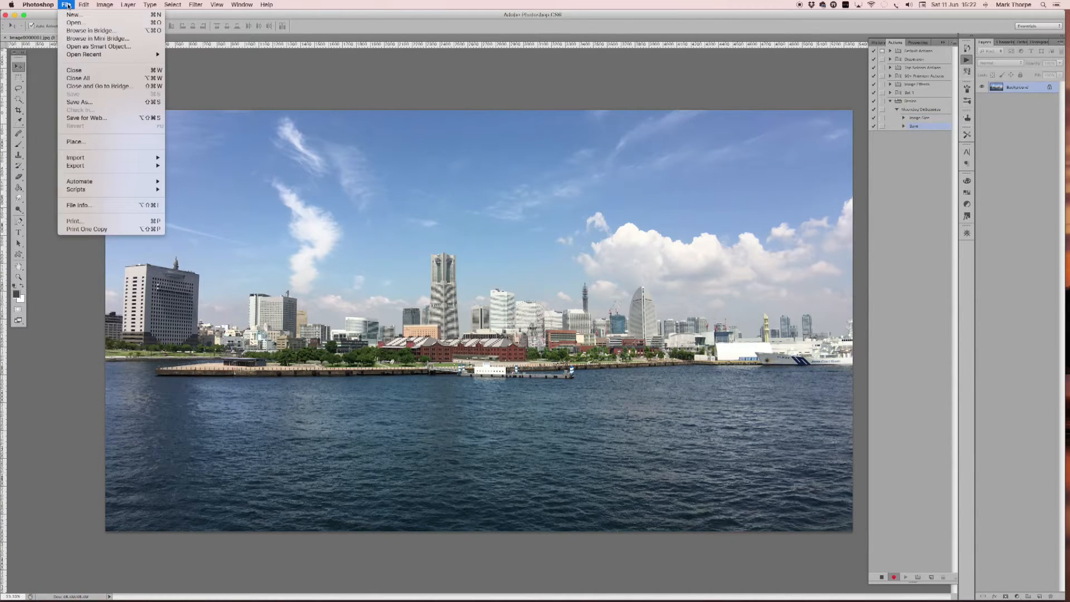
click(79, 71)
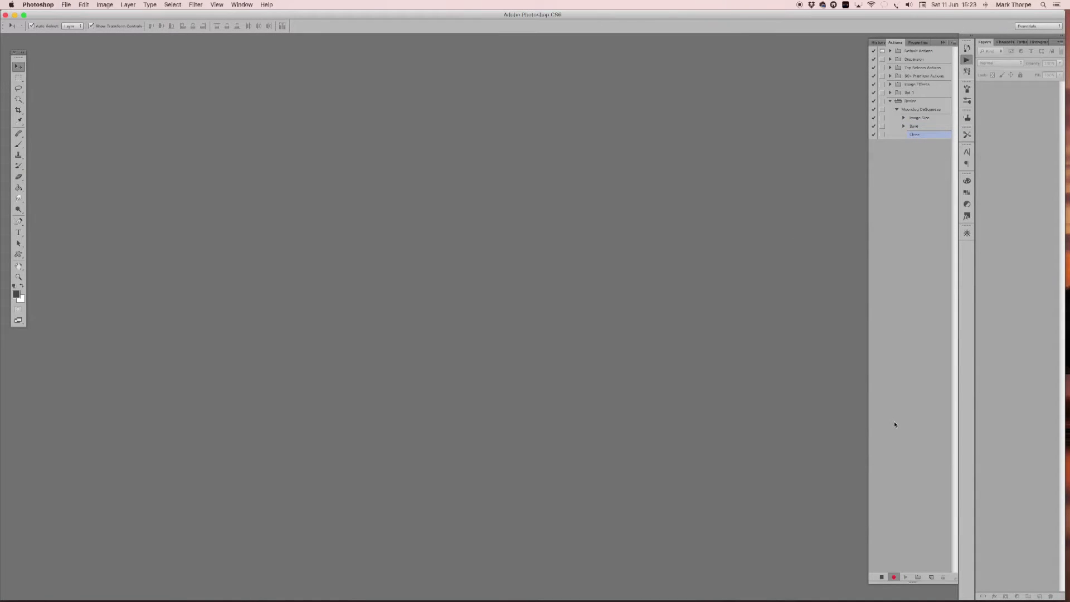
click(881, 577)
click(881, 577)
click(921, 156)
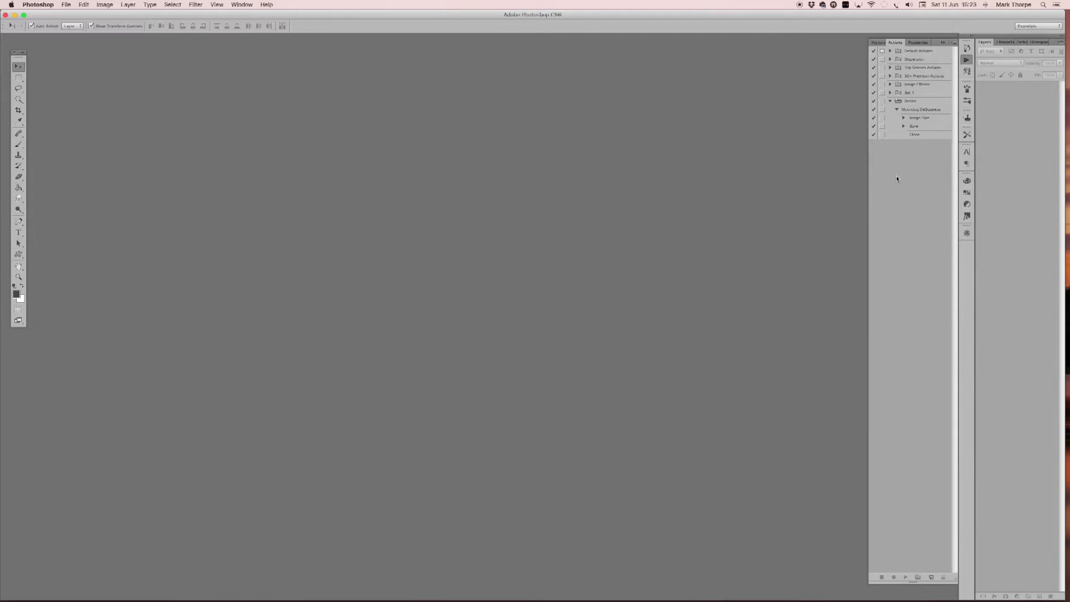
Step: Bring up the Batch settings and choose the Moondog DeSqueeze action from the Resize set
click(66, 5)
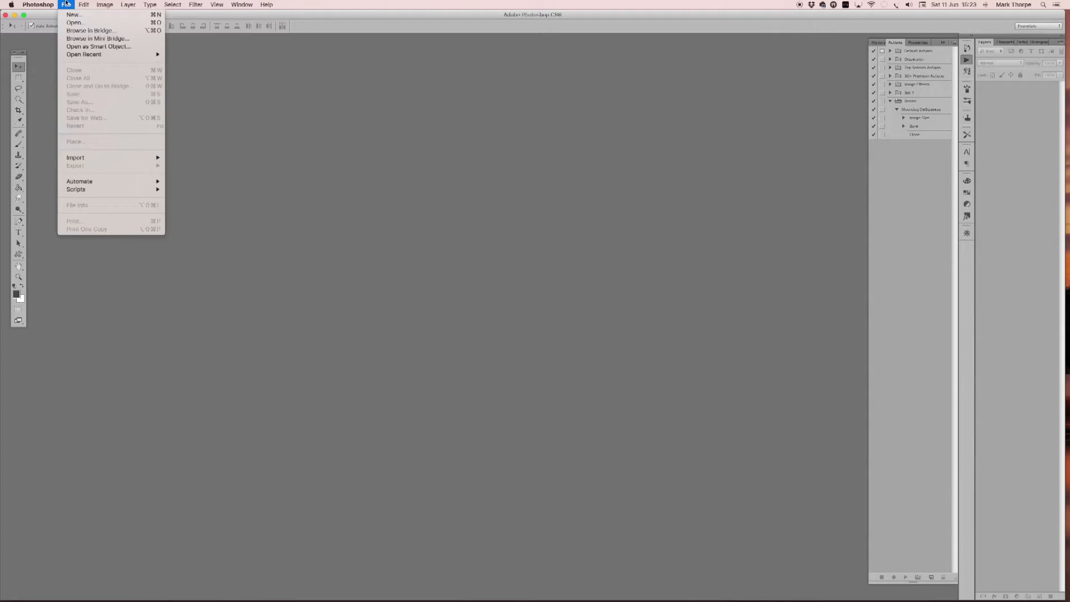
mouse_move(82, 182)
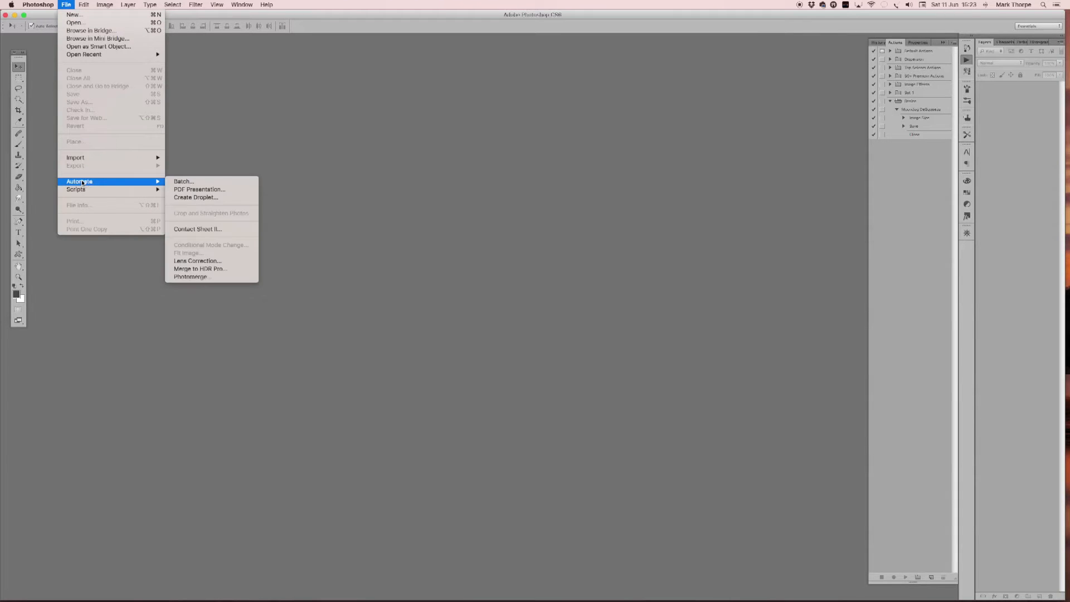
click(201, 184)
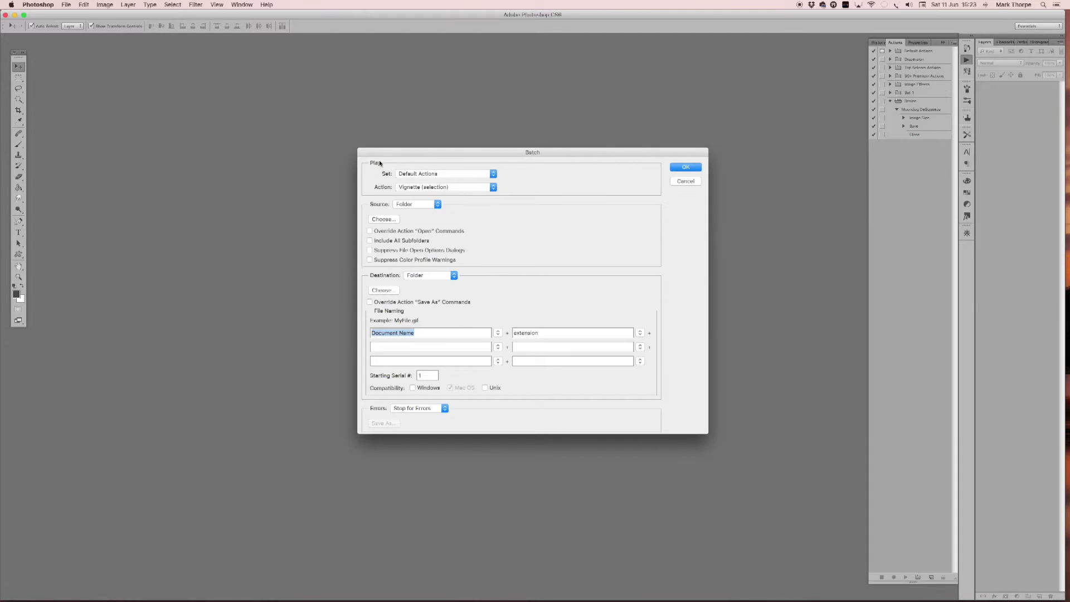
click(451, 174)
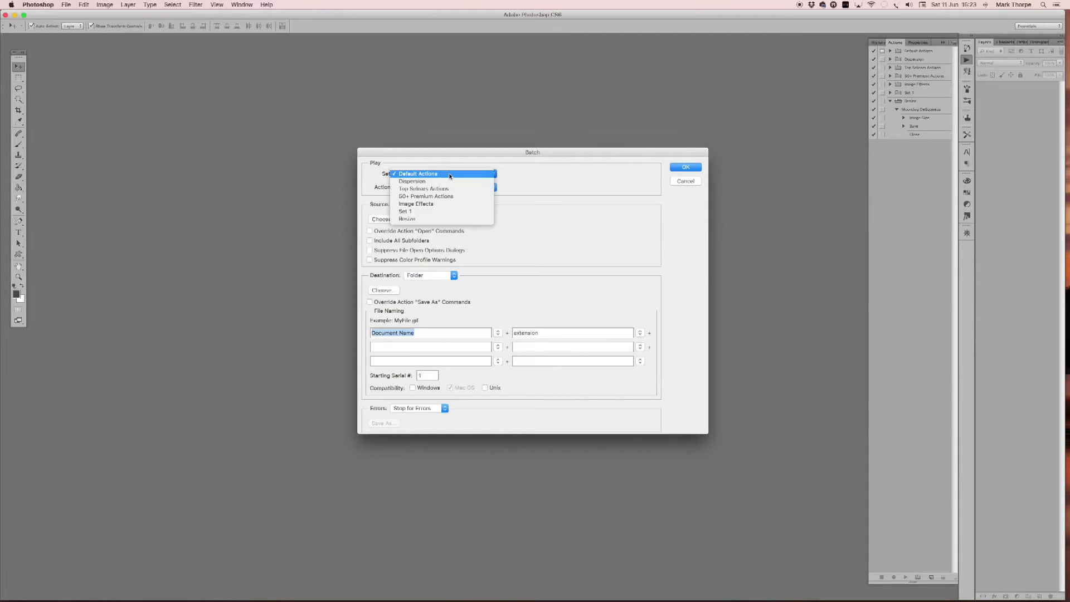
click(436, 220)
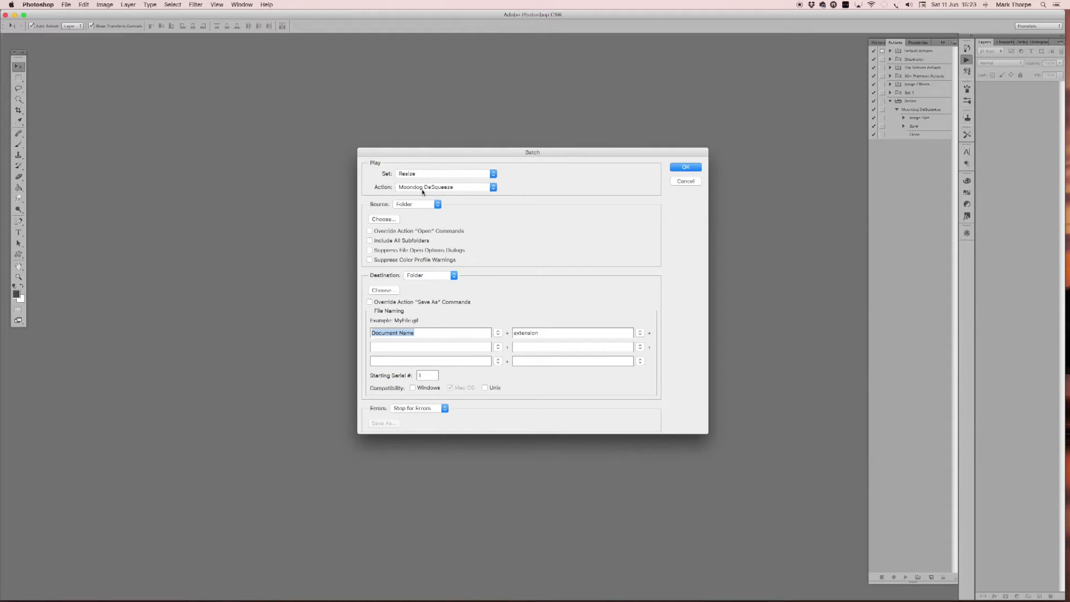
click(462, 188)
click(462, 187)
Step: Set the batch source to the 20160610_100014 folder inside Yokohama Bay on the Desktop
click(384, 220)
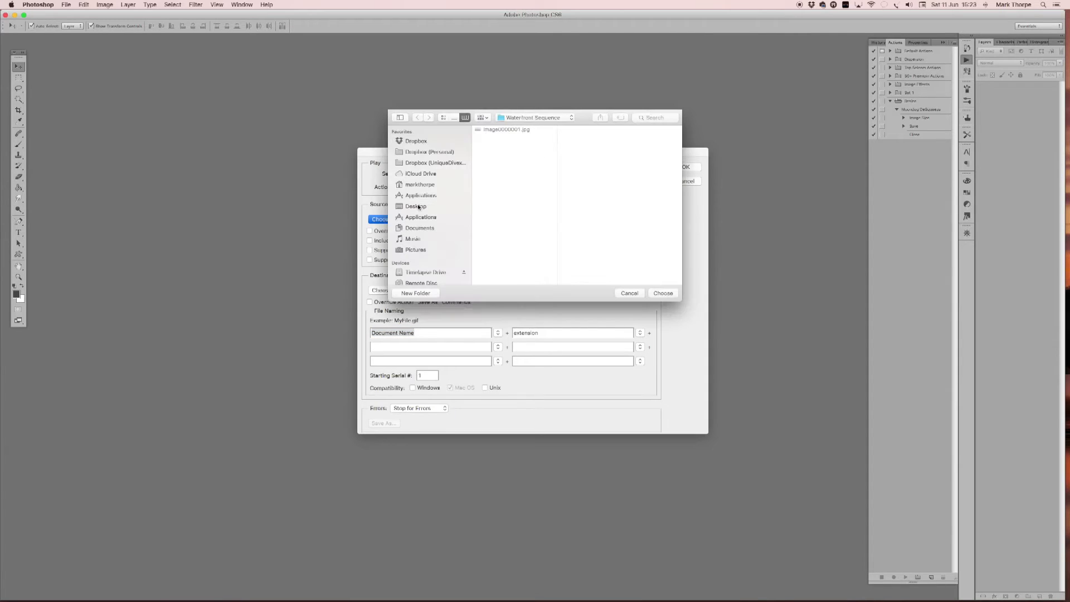
click(418, 207)
click(499, 137)
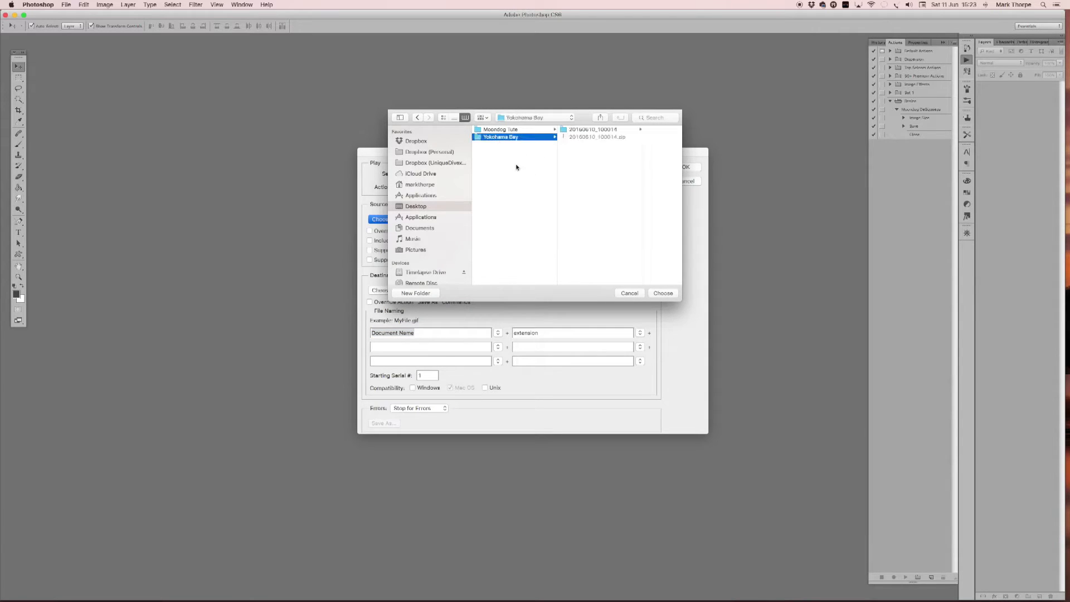
click(574, 130)
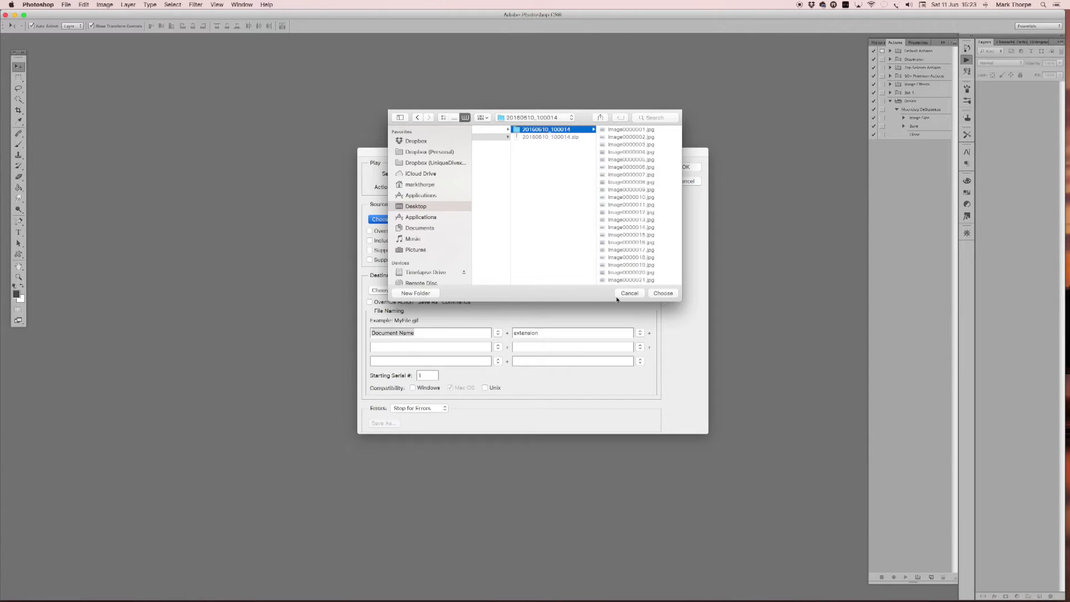
click(663, 293)
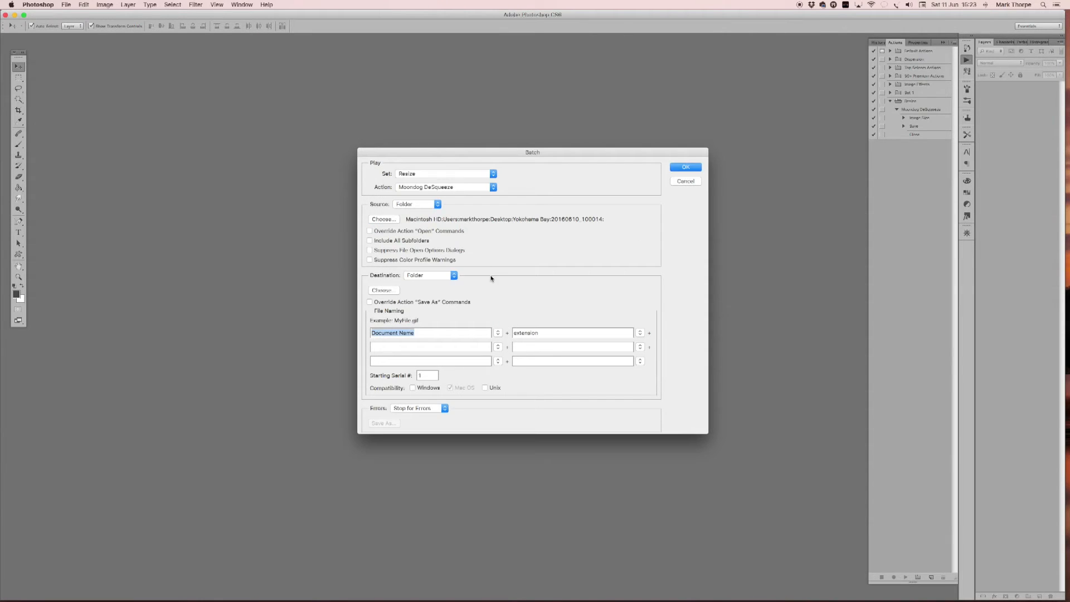
Step: Set the batch destination to the Waterfront Sequence folder on the Timelapse Drive and run the batch
click(388, 292)
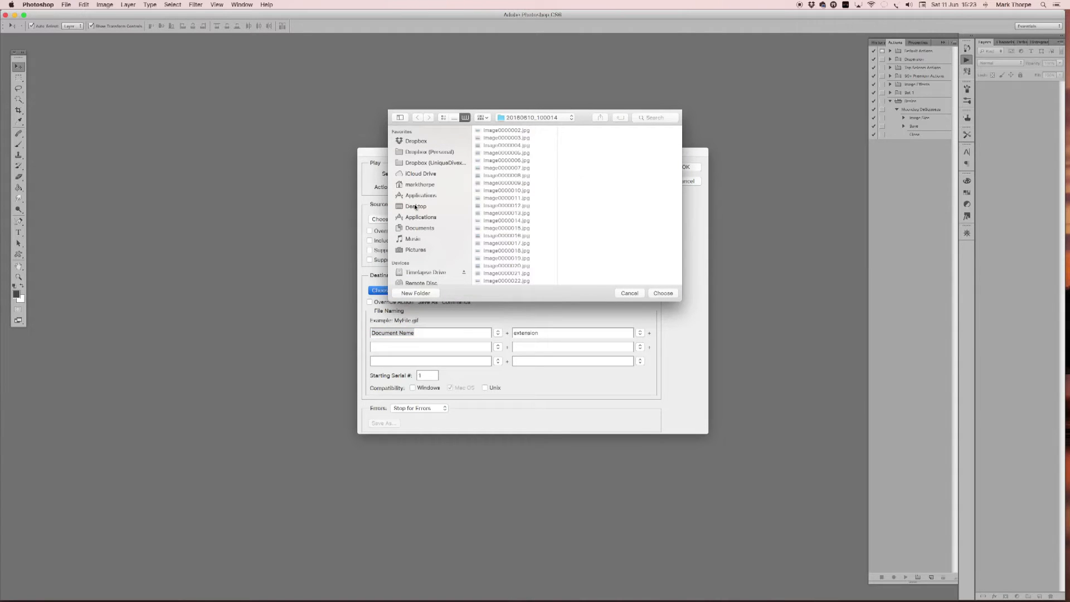
click(422, 272)
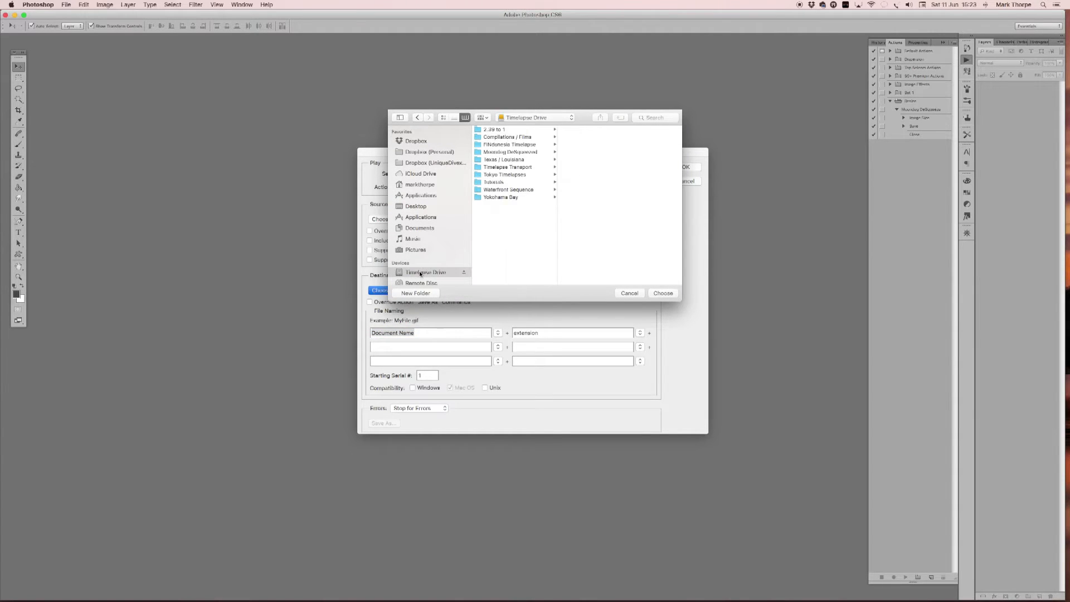
click(503, 190)
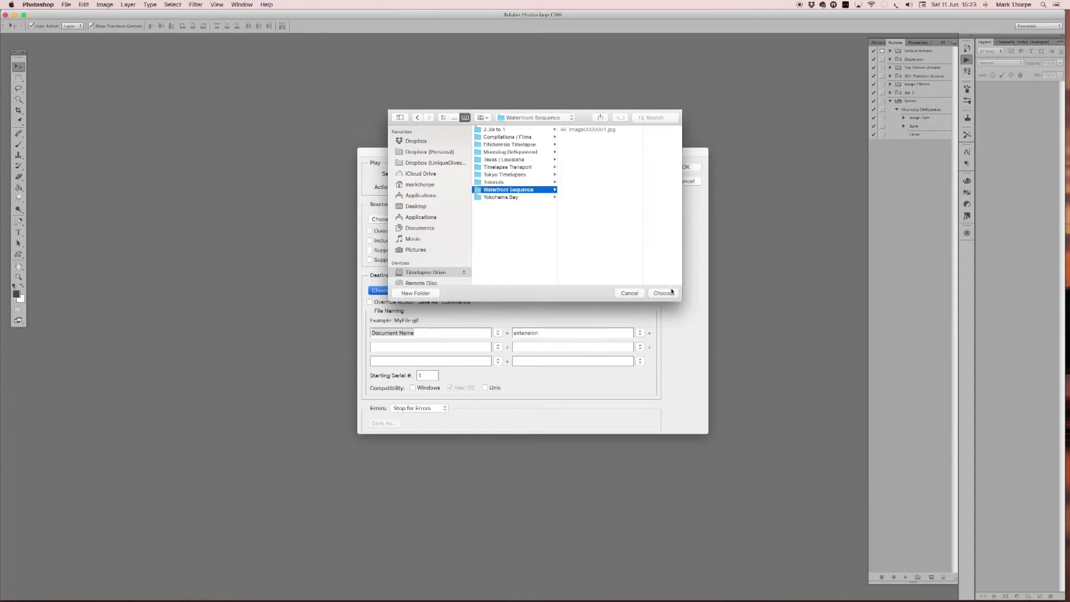
click(664, 293)
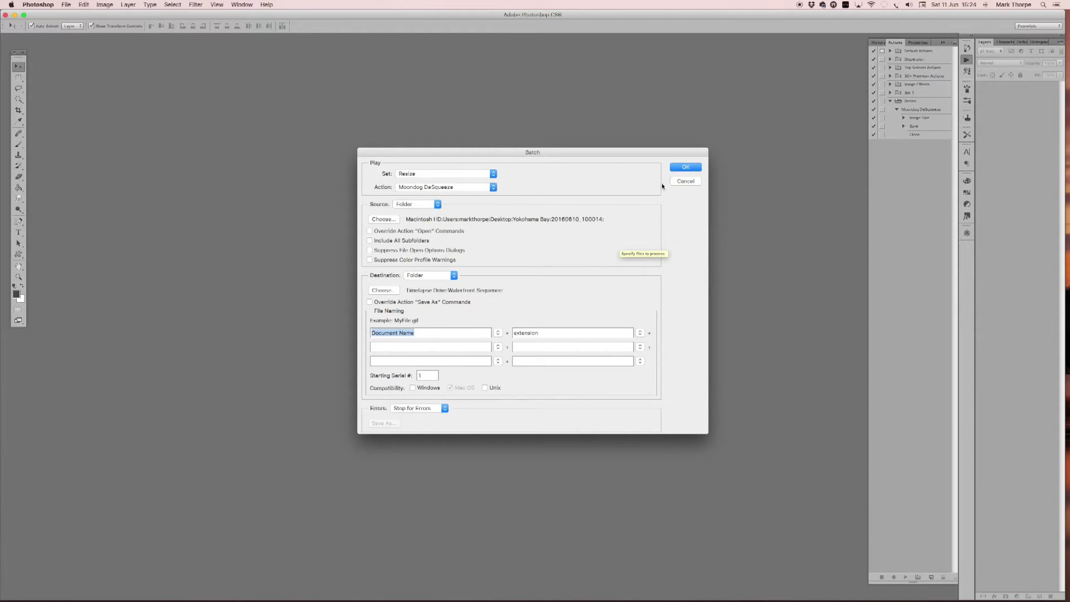
click(688, 168)
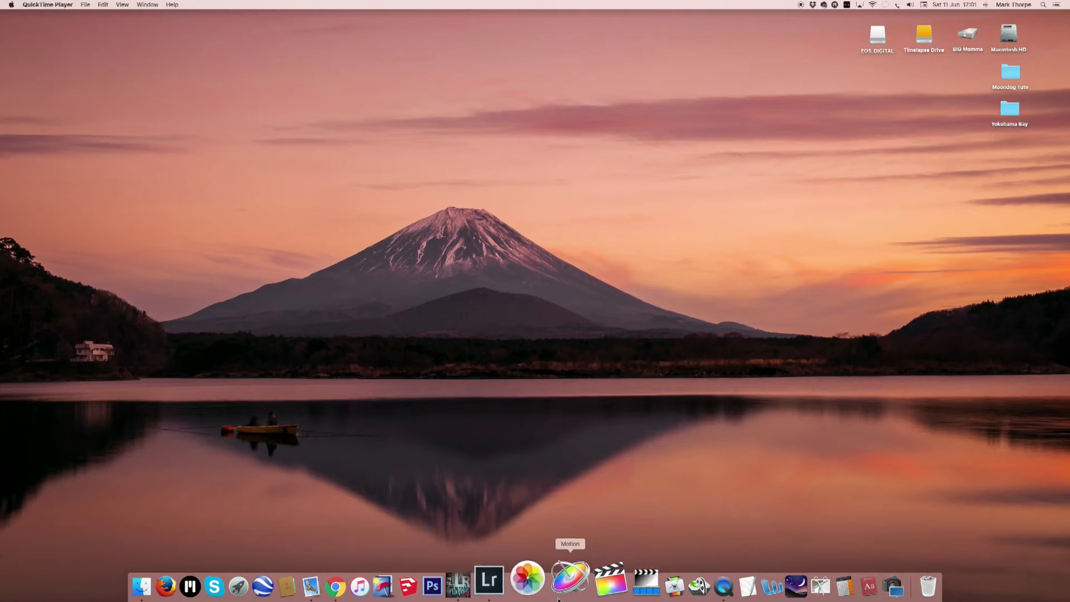
Step: Open Lightroom and LRTimelapse, and narrow the LRTimelapse window so part of the Lightroom library shows beside it
click(517, 580)
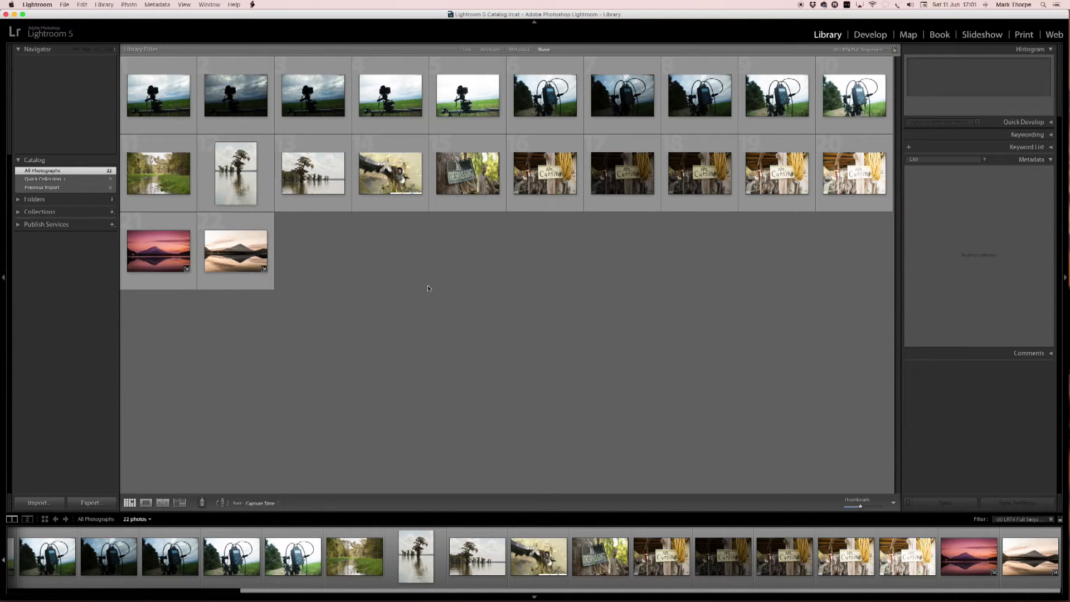
mouse_move(446, 599)
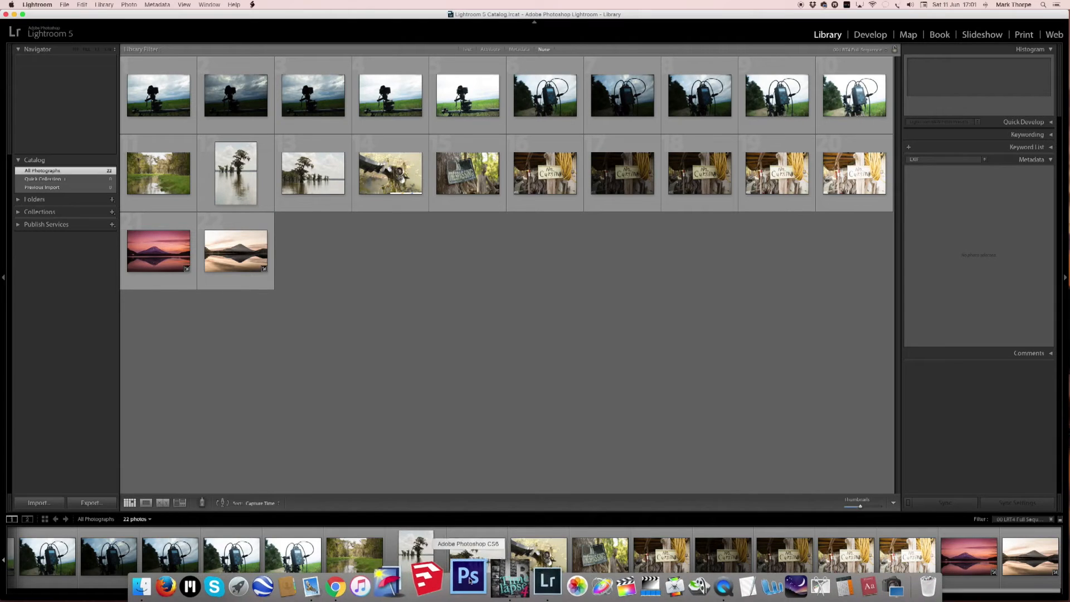
click(493, 579)
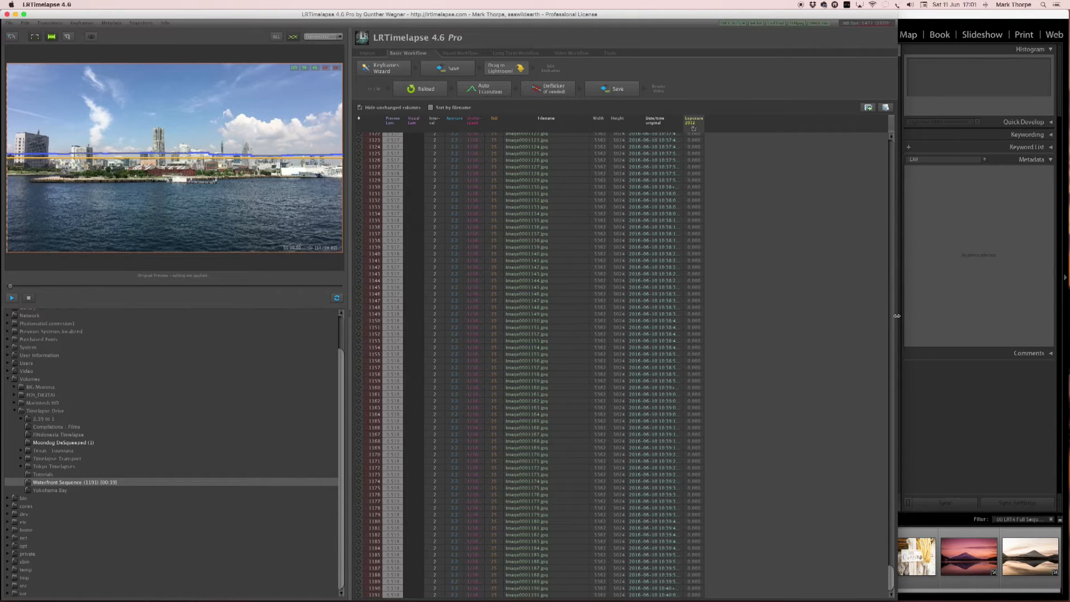
drag(896, 316, 767, 333)
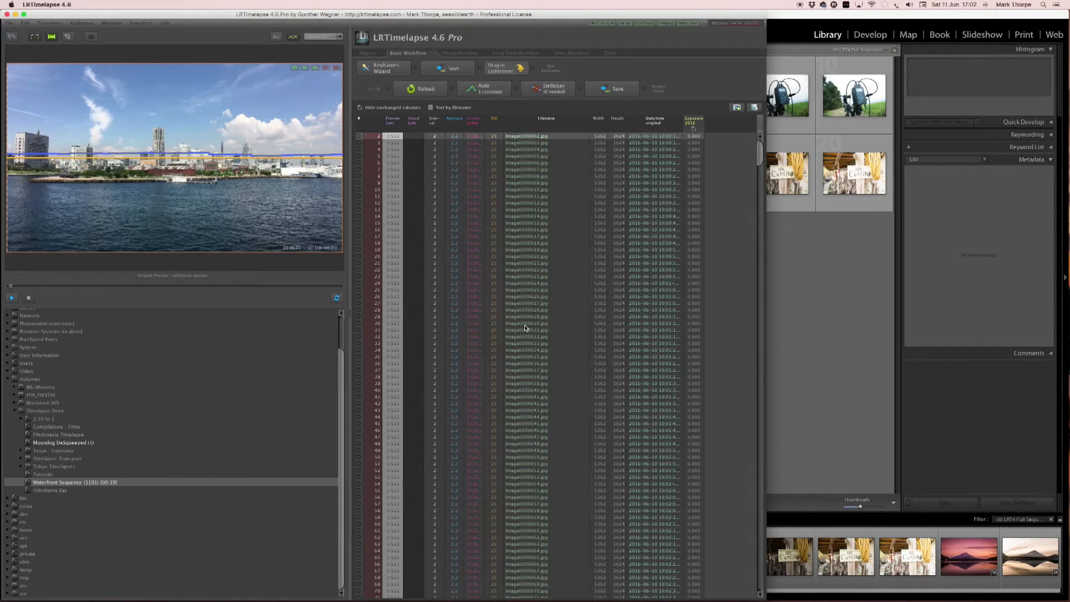
Step: Look through the Waterfront Sequence frame list in LRTimelapse, checking the frames from the first to the last
scroll(526, 327, down, 15)
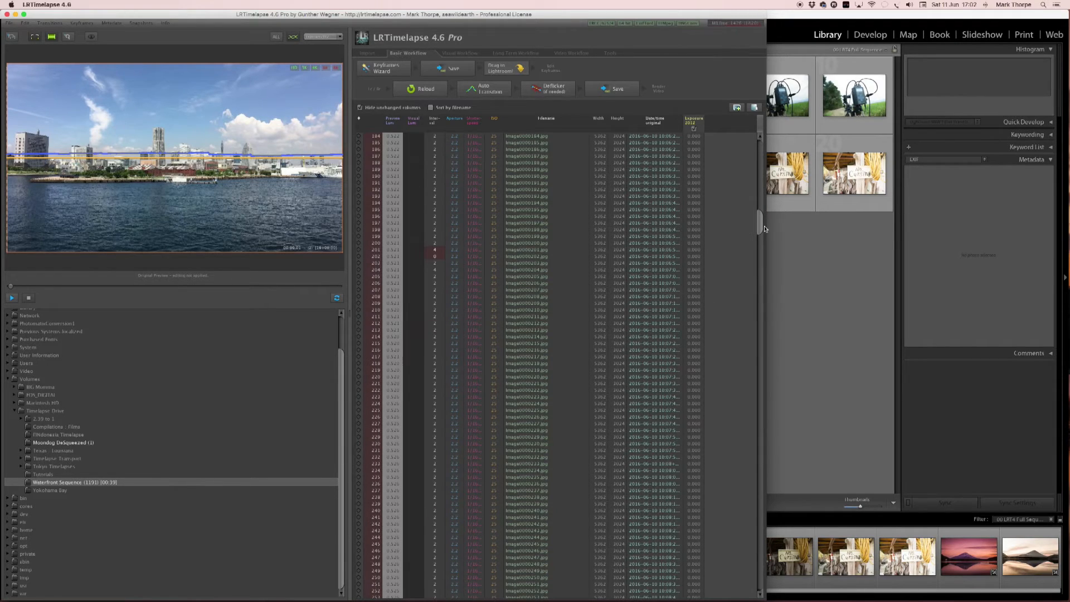
drag(759, 226, 754, 107)
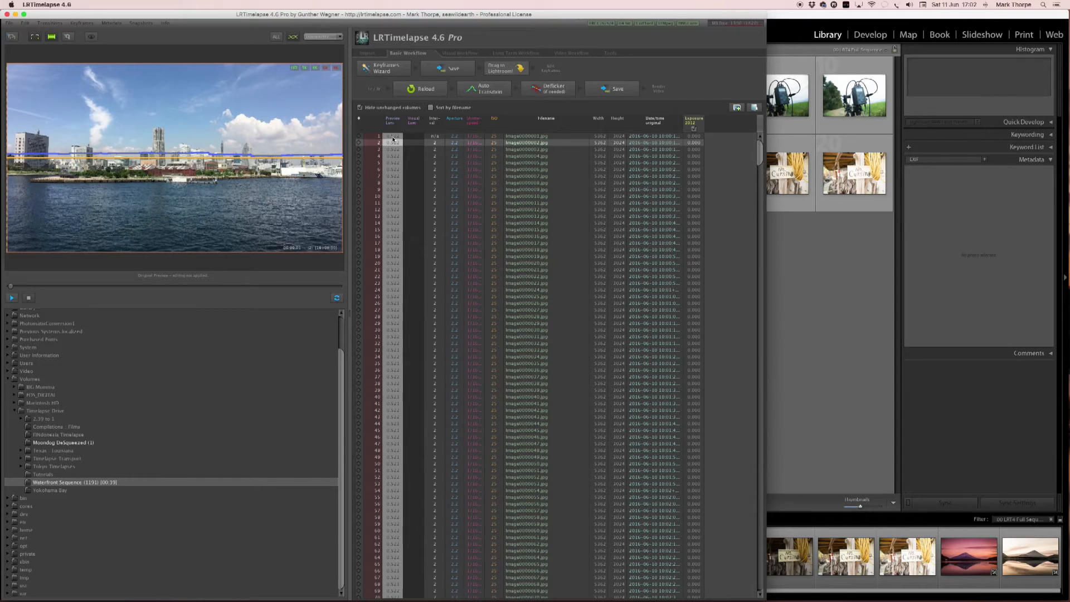
scroll(459, 334, down, 2)
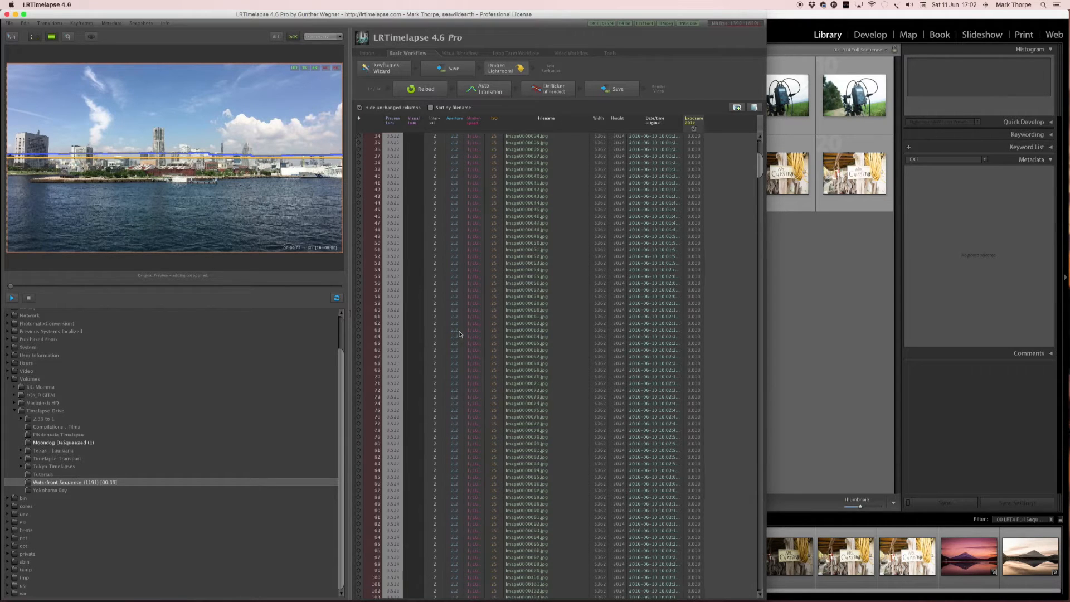
scroll(459, 334, down, 20)
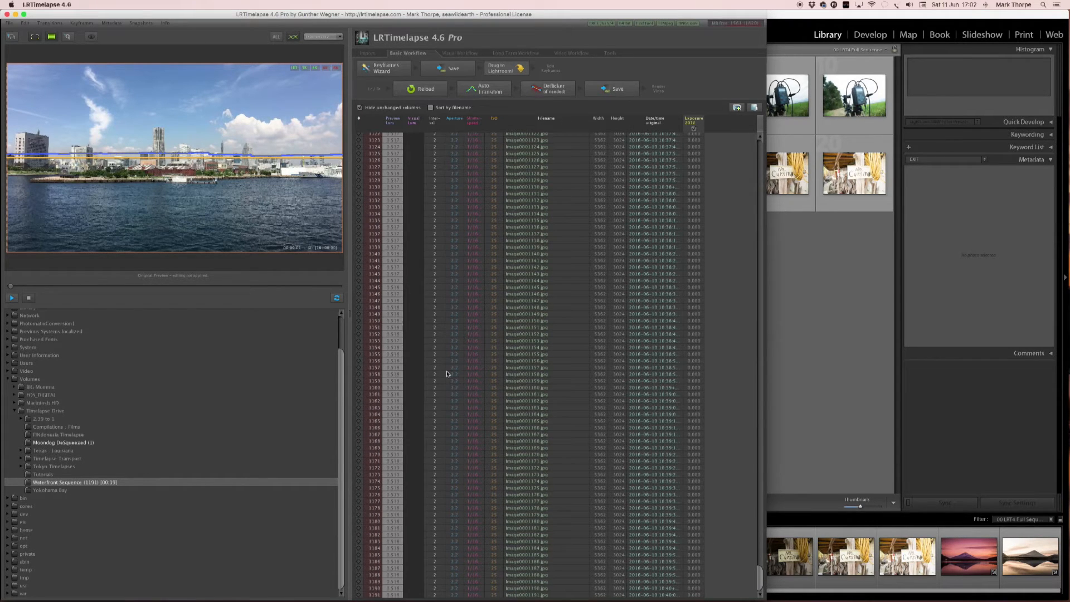
scroll(498, 544, up, 20)
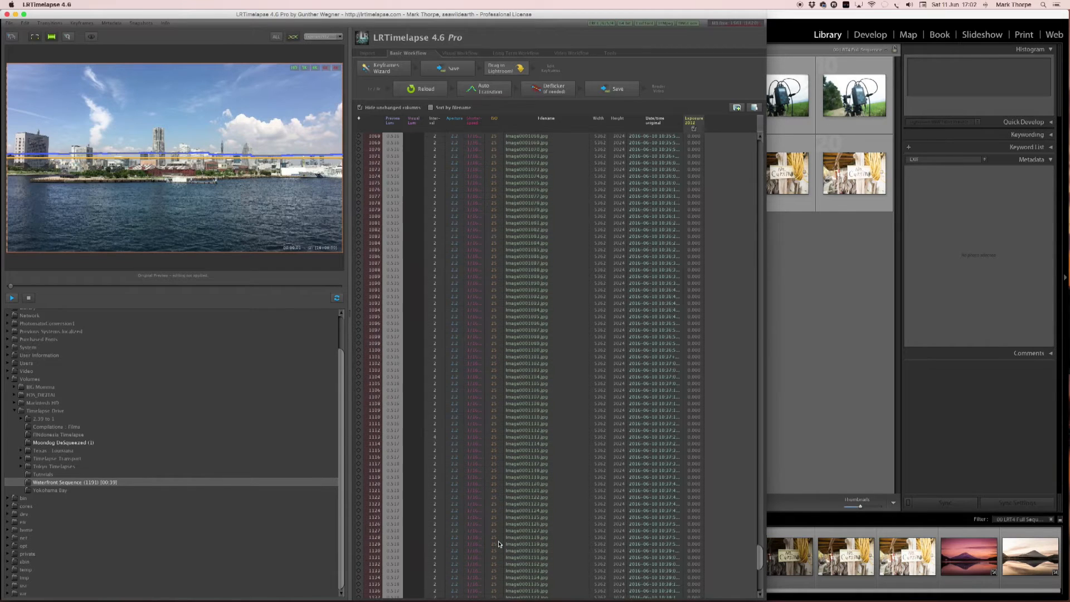
Step: Use the Keyframes Wizard to set the number of keyframes for the Waterfront Sequence to 2
scroll(498, 544, up, 12)
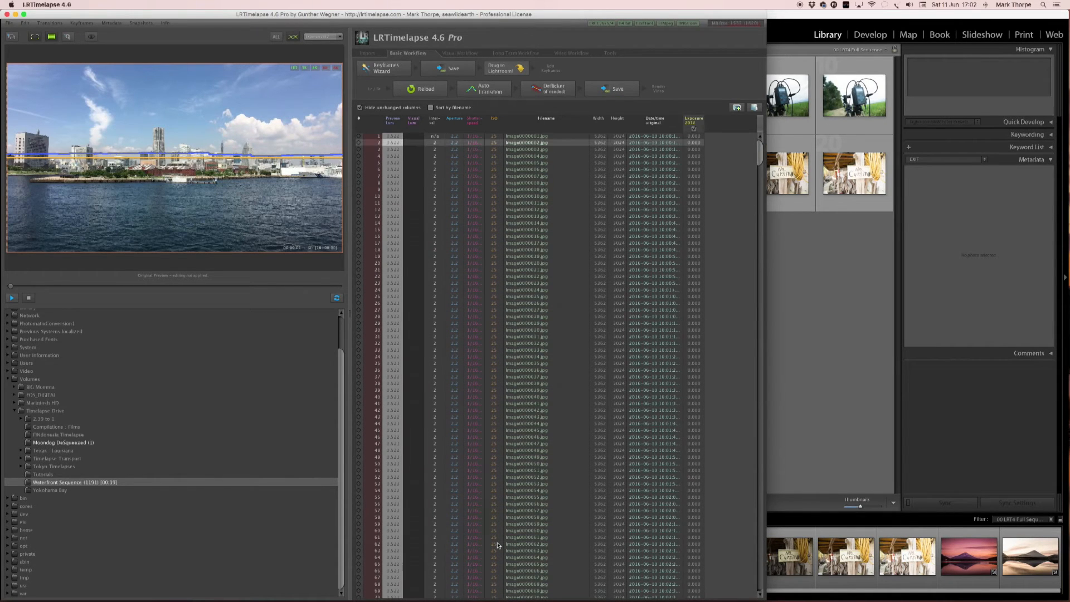
scroll(198, 390, up, 3)
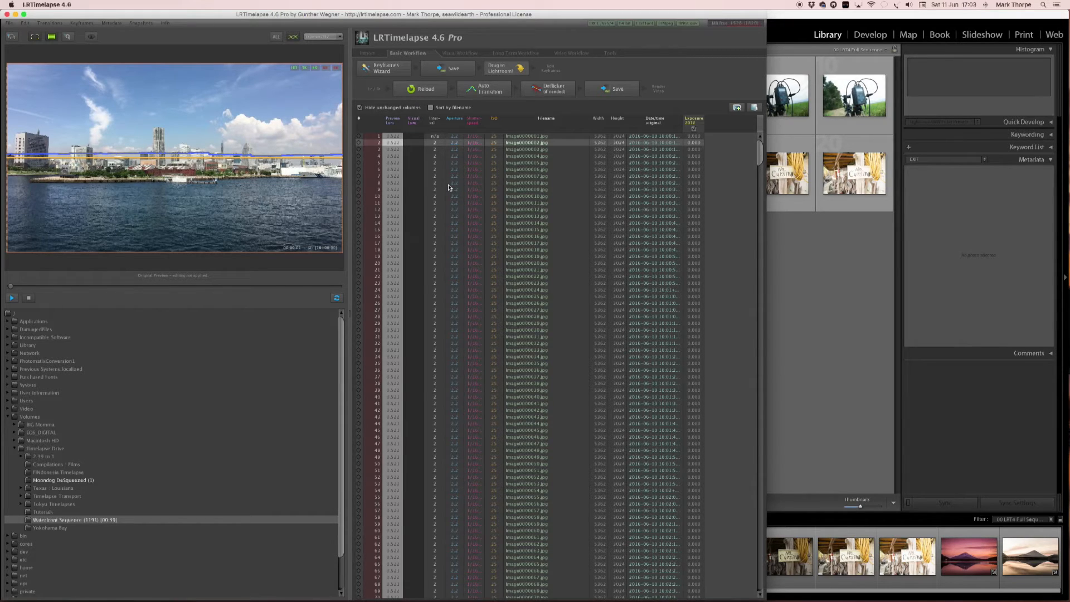
click(379, 69)
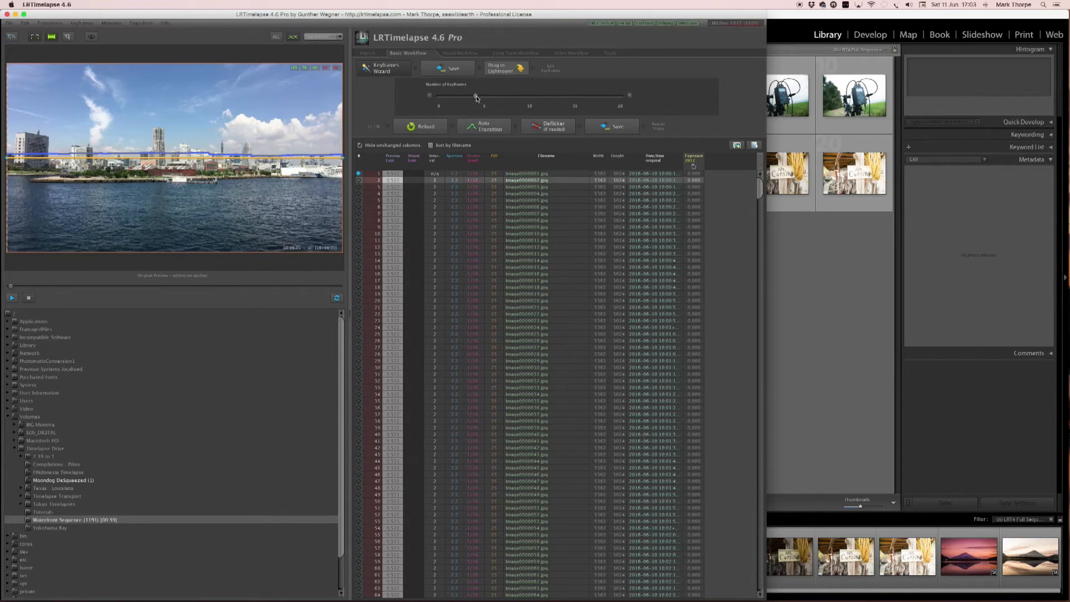
drag(476, 95, 457, 98)
mouse_move(457, 96)
mouse_down()
mouse_move(524, 98)
mouse_move(457, 98)
mouse_up()
drag(457, 97, 475, 99)
drag(473, 100, 454, 99)
Step: Check the keyframe markers on the first and last frames of the sequence, and save the keyframes
click(360, 175)
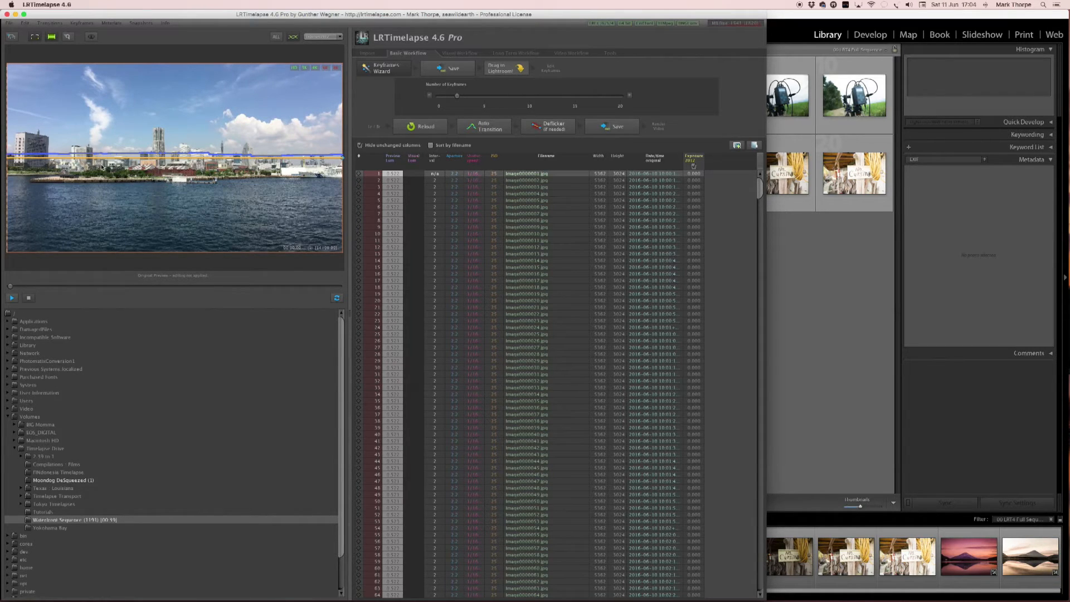
click(359, 173)
scroll(483, 349, down, 20)
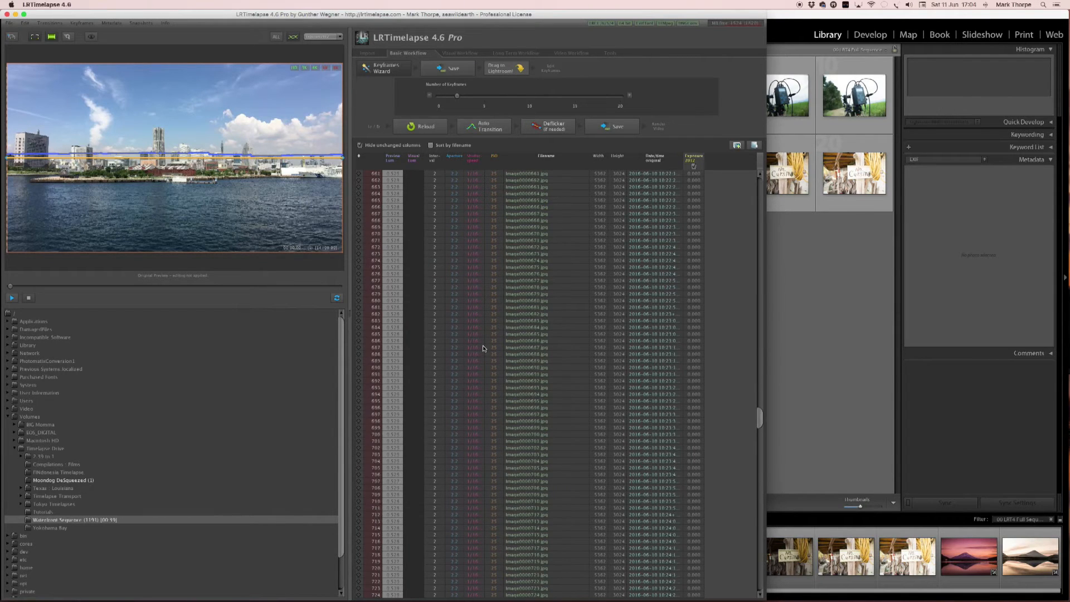
scroll(484, 349, down, 20)
scroll(528, 290, up, 6)
scroll(528, 290, up, 15)
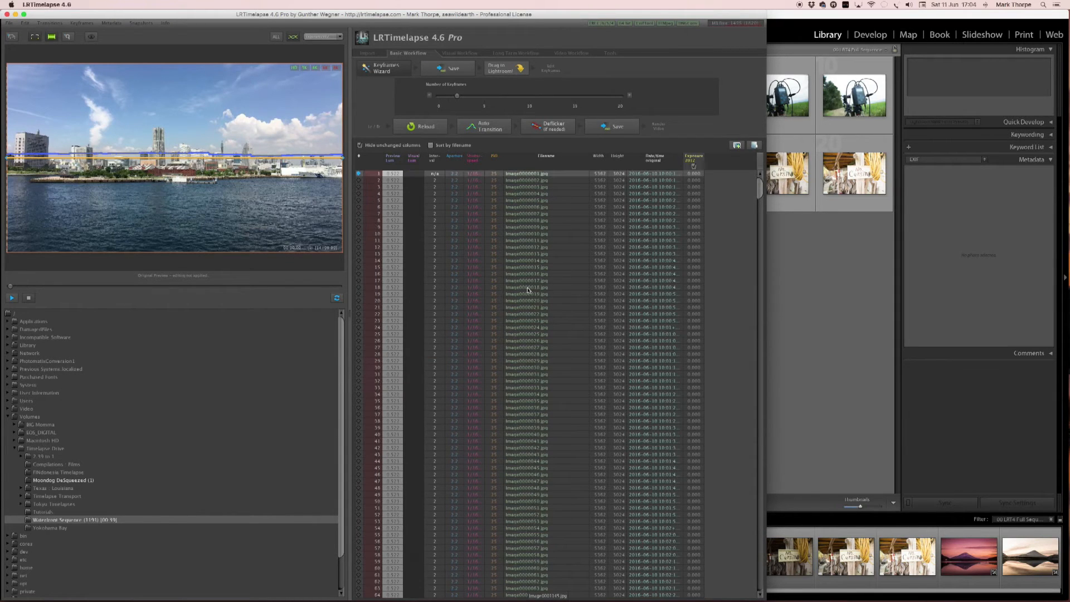
click(384, 68)
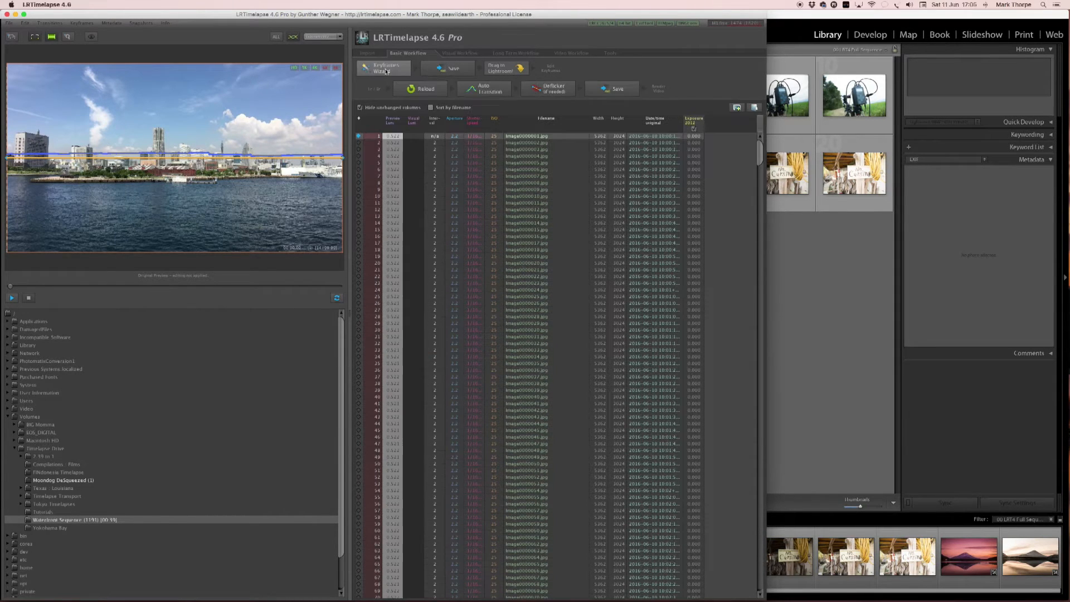
click(456, 67)
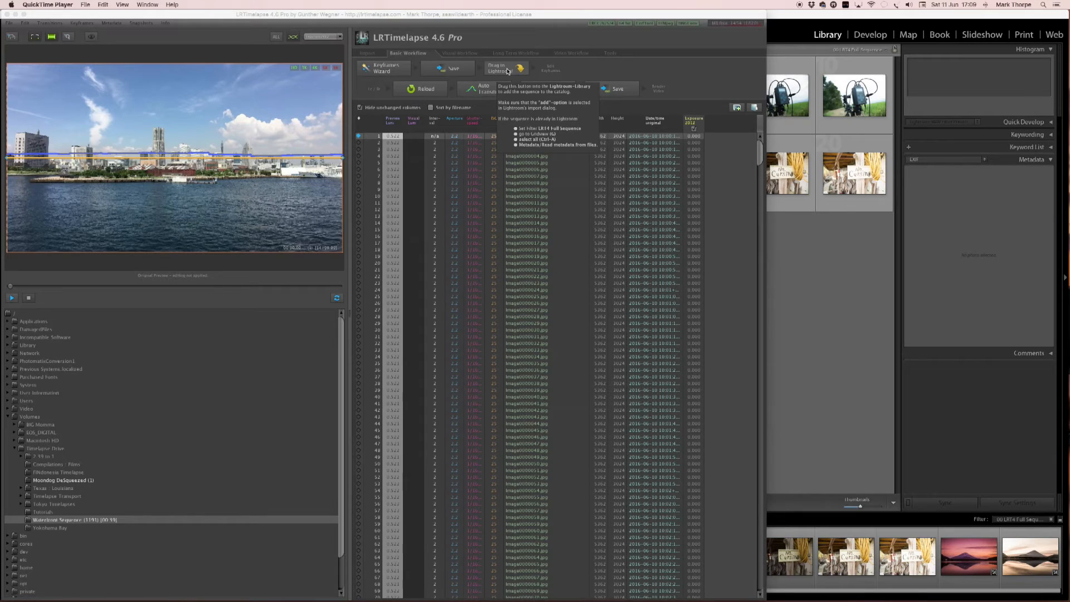
Step: Send the Waterfront Sequence from LRTimelapse to Lightroom and bring up Lightroom's import window
click(803, 14)
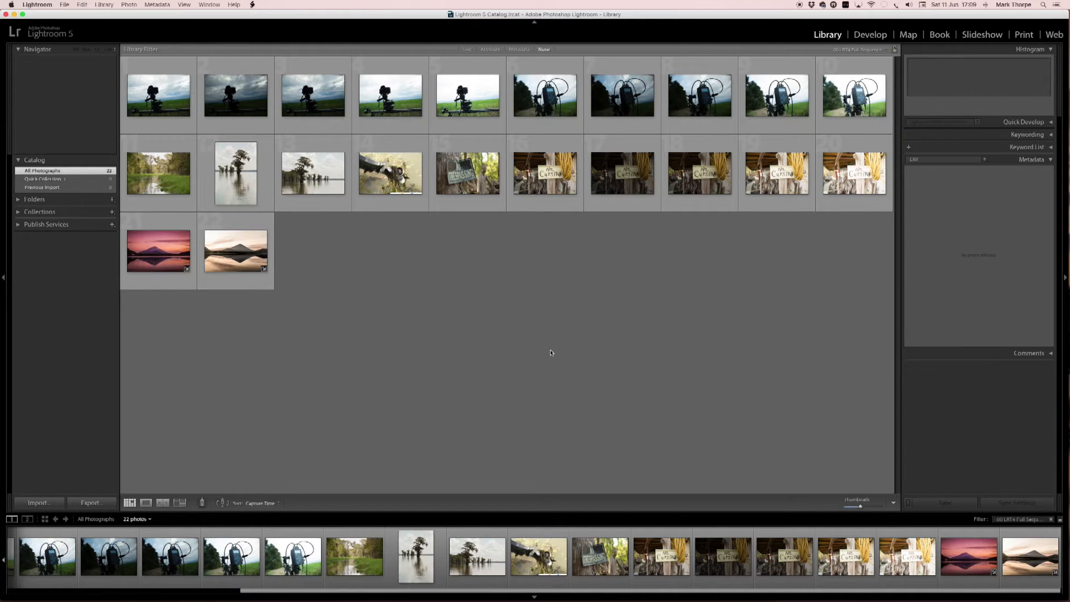
mouse_move(488, 585)
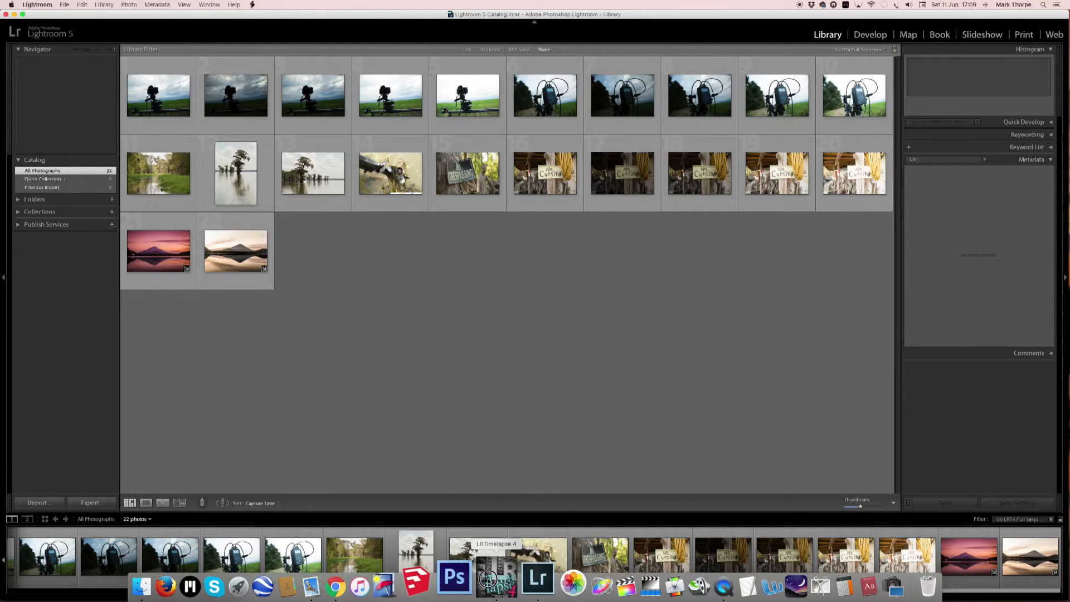
click(488, 580)
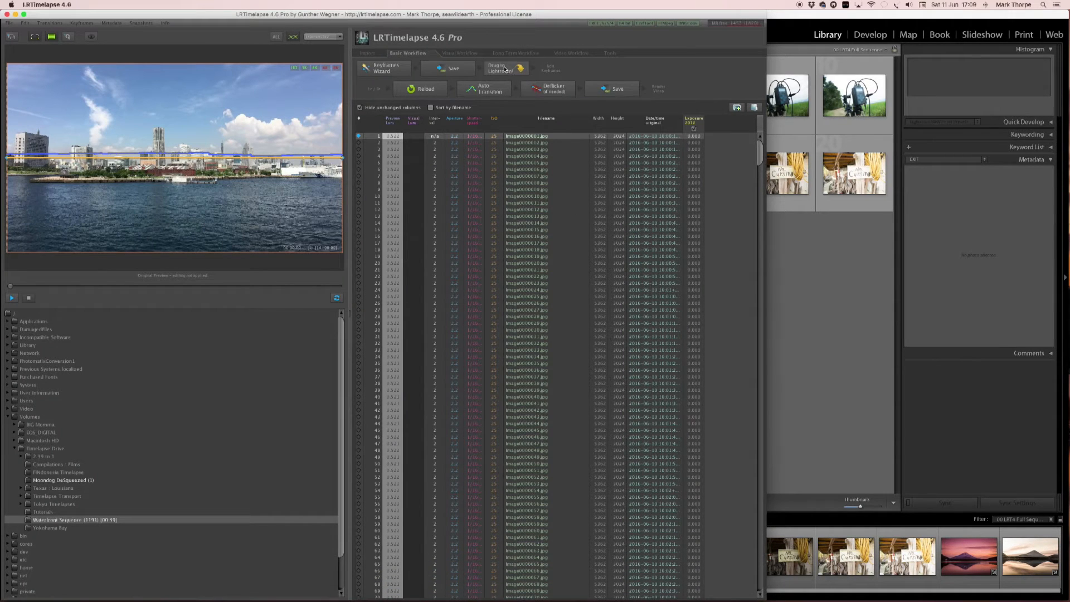
drag(505, 68, 805, 284)
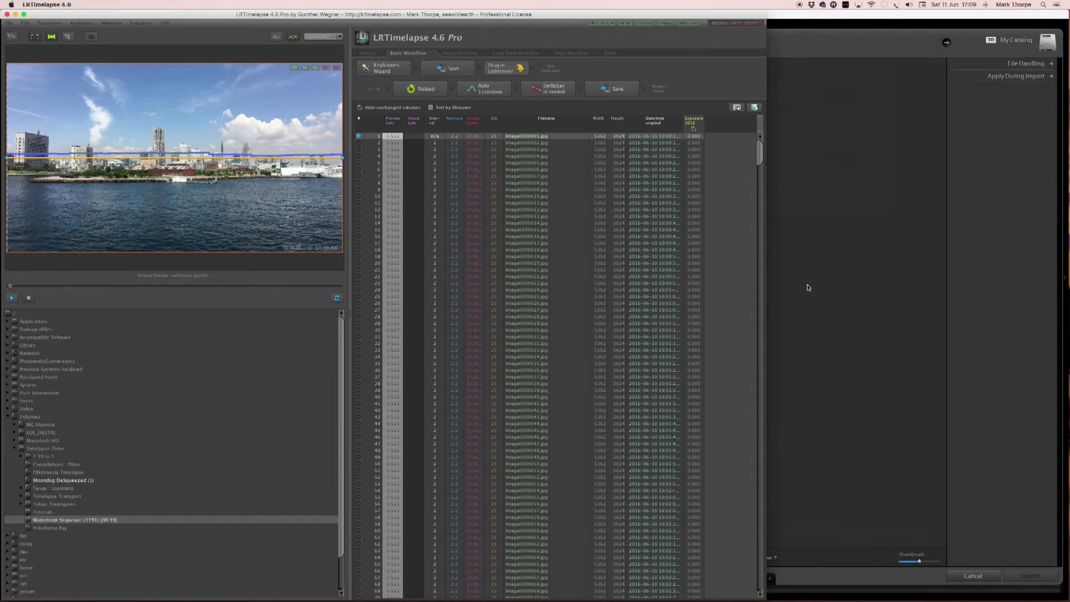
click(846, 31)
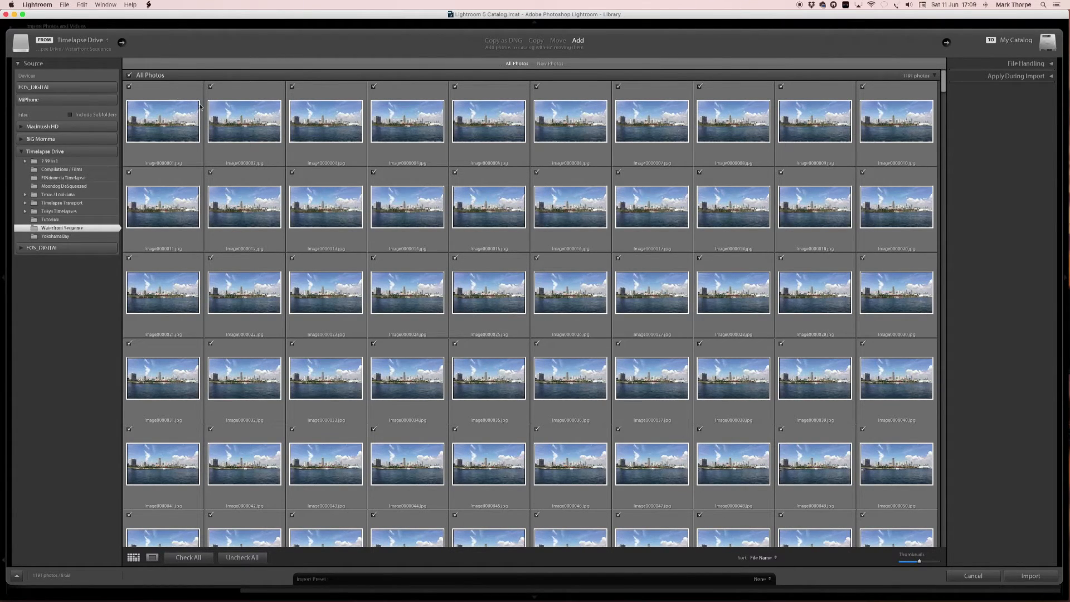
Step: Select all Waterfront Sequence frames and import them into the catalog with the Add option
click(167, 91)
click(63, 3)
mouse_move(85, 4)
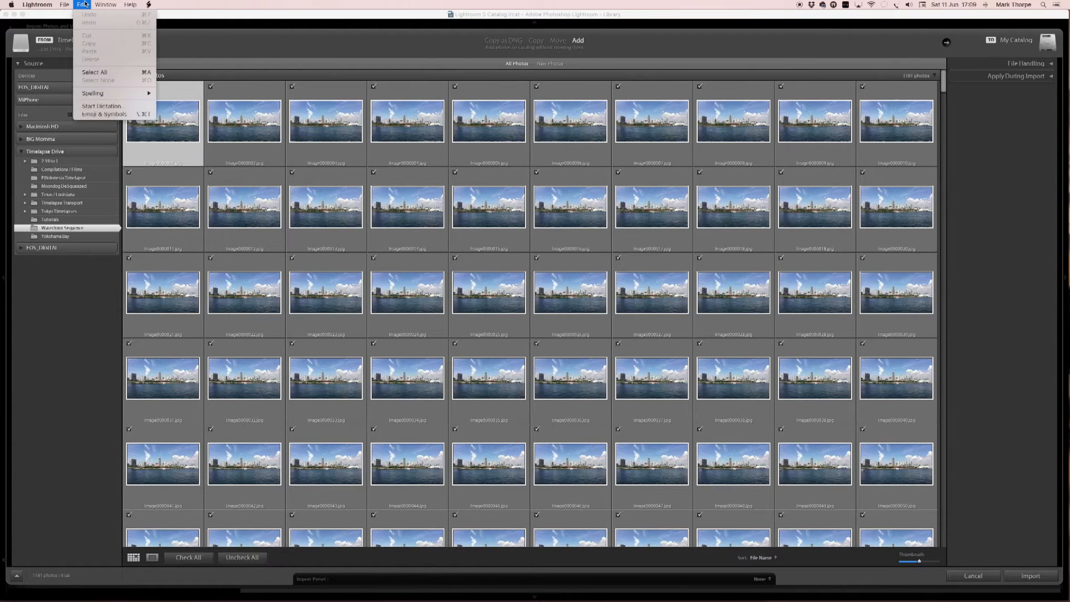
click(92, 72)
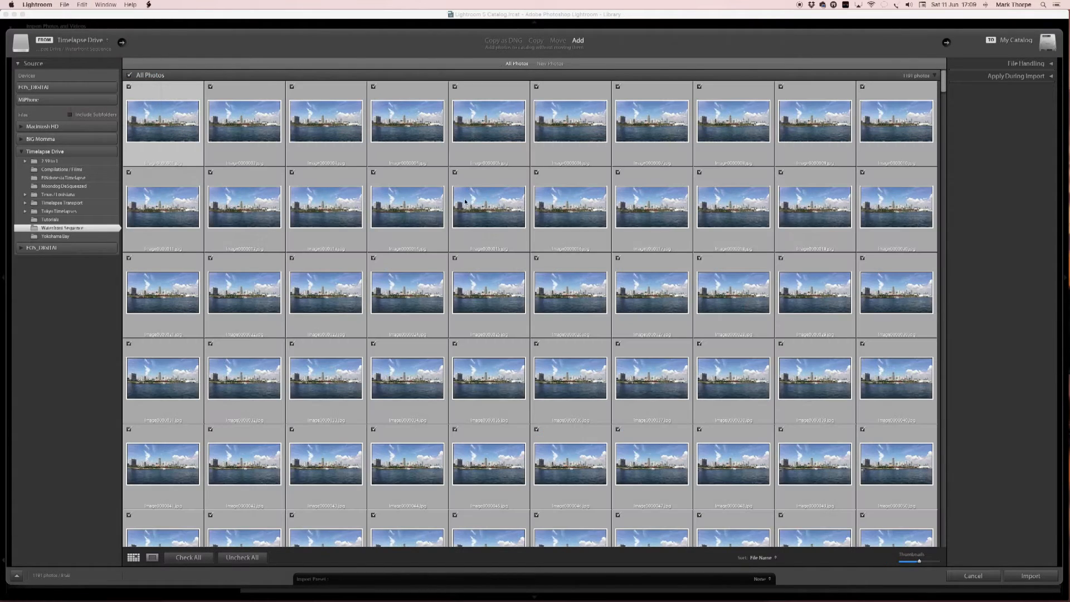
click(1030, 577)
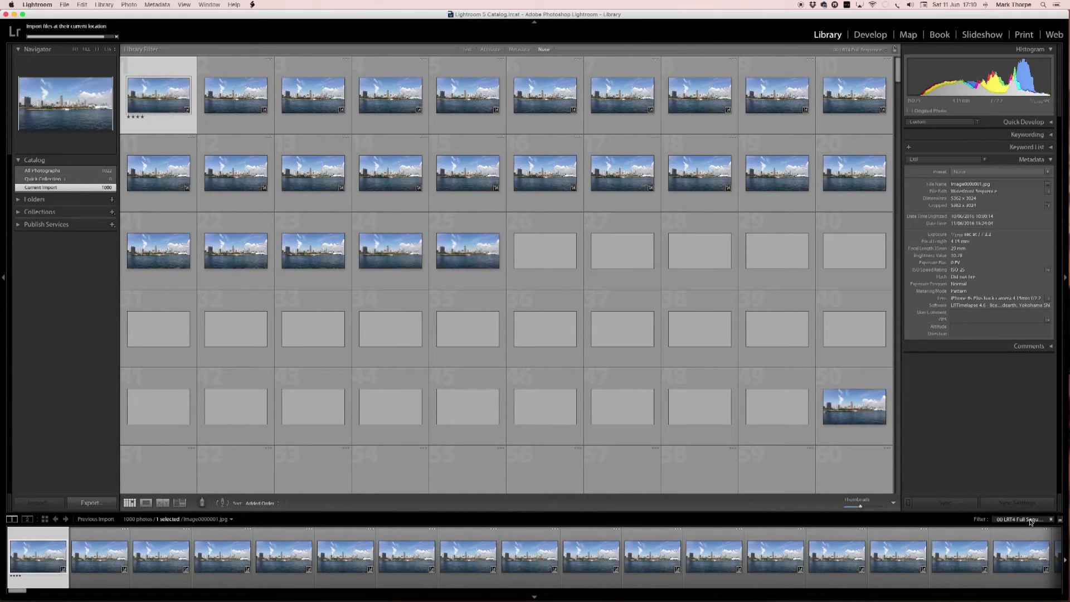
Step: Filter the imported photos with the 01 LRT4 Keyframes preset and show the first keyframe, Image0000001.jpg, in Loupe view
click(1028, 521)
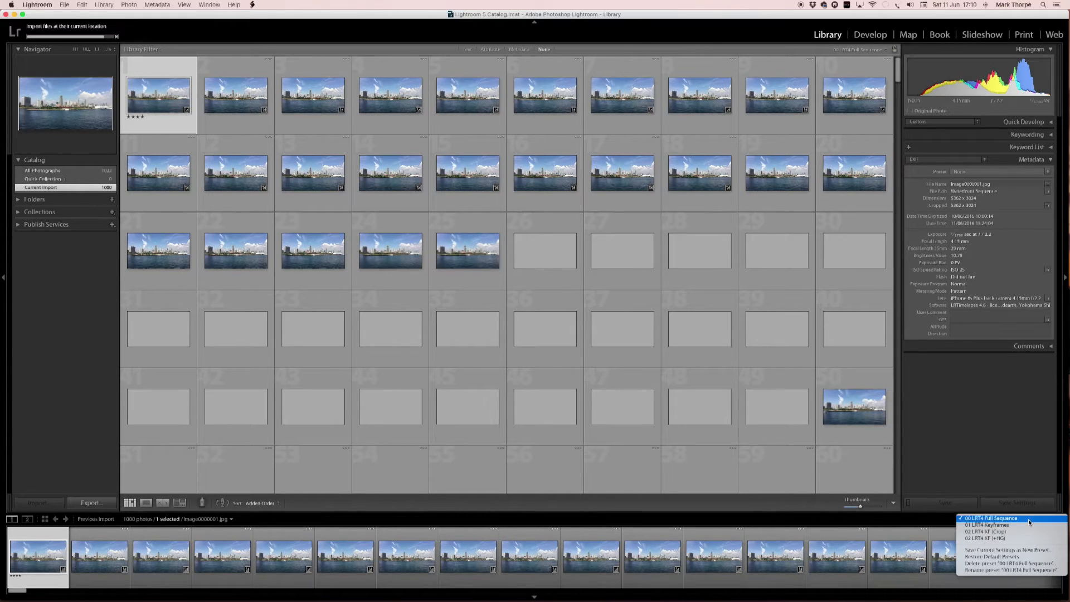
click(990, 527)
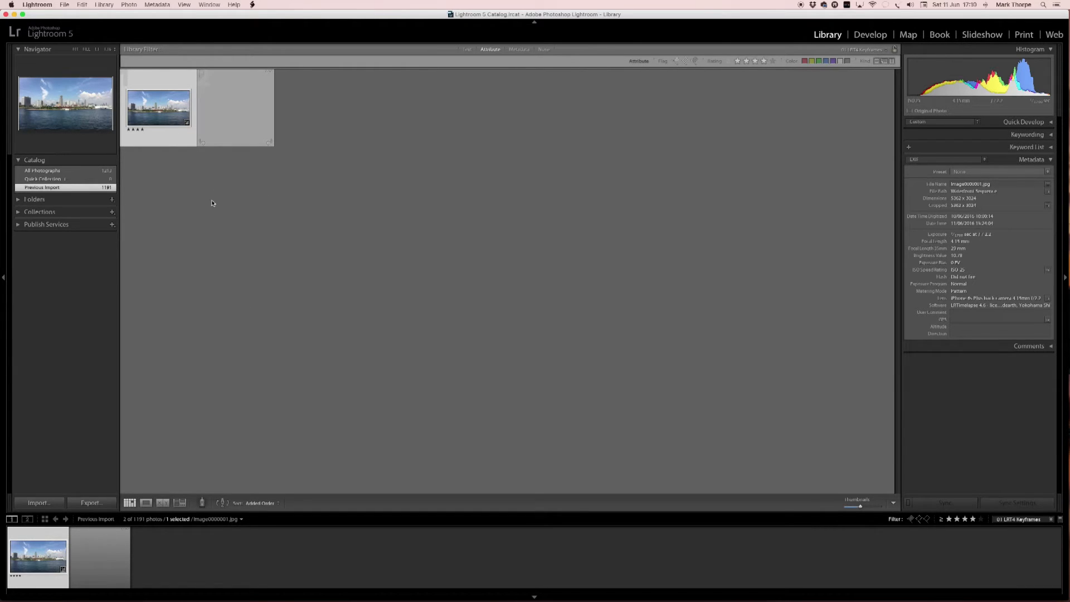
key(Right)
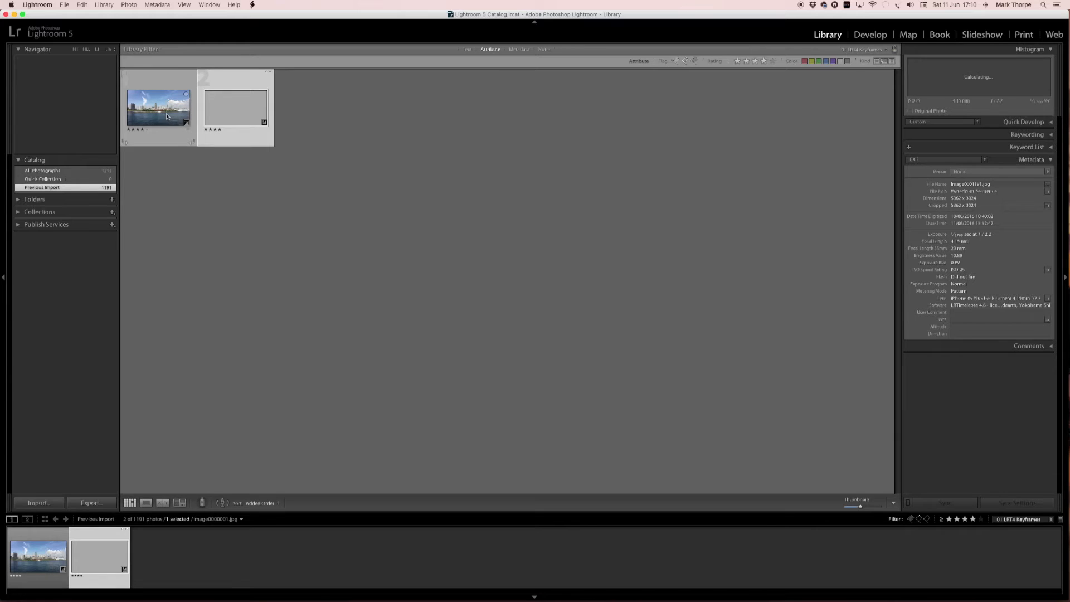
key(e)
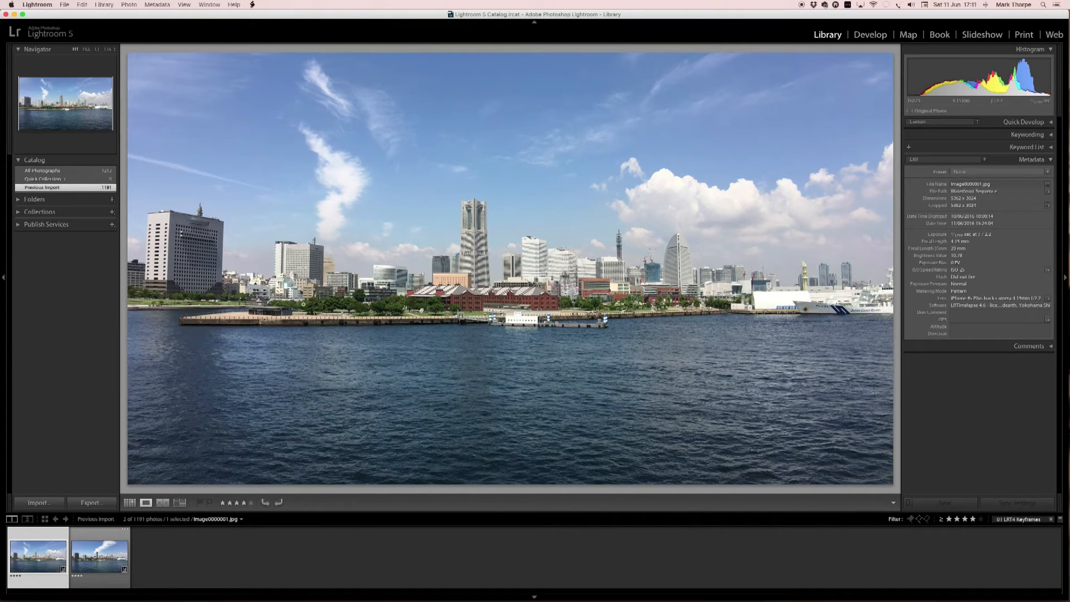
Step: Bring the first keyframe into the Develop module and enlarge its view by hiding the Navigator side and the filmstrip
click(4, 279)
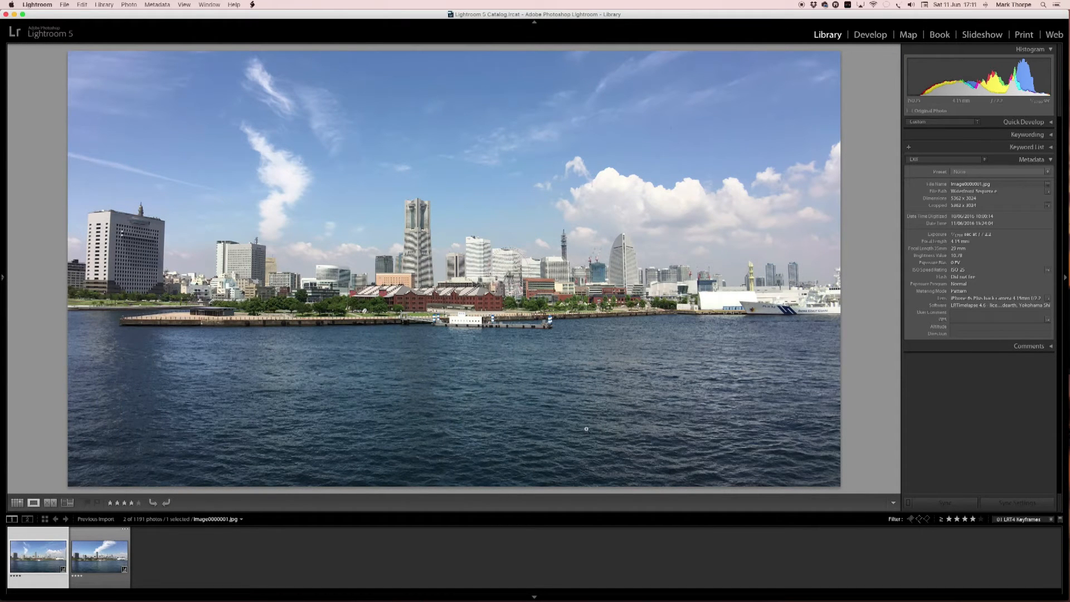
click(534, 598)
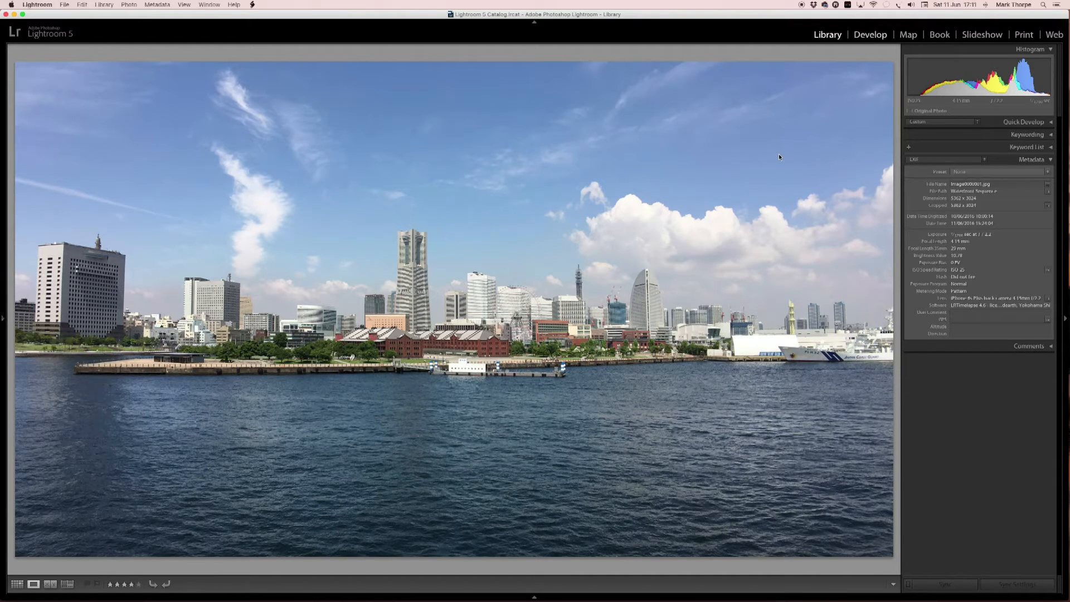
key(d)
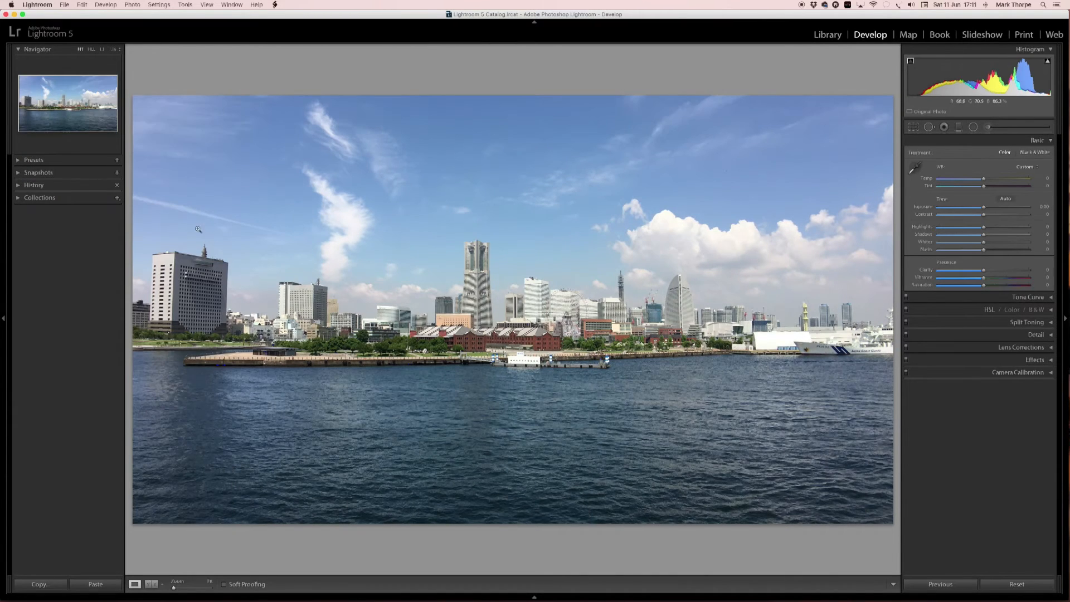
click(4, 320)
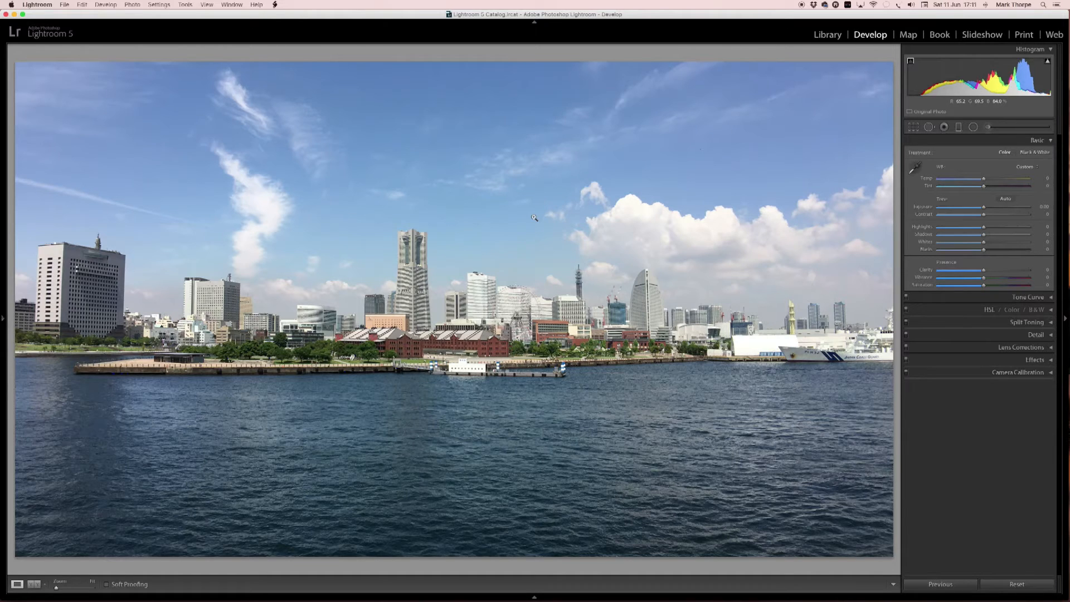
Step: Crop the first keyframe to a 2.39 x 1 aspect ratio, shifting the crop upward to include more sky and less water
click(913, 127)
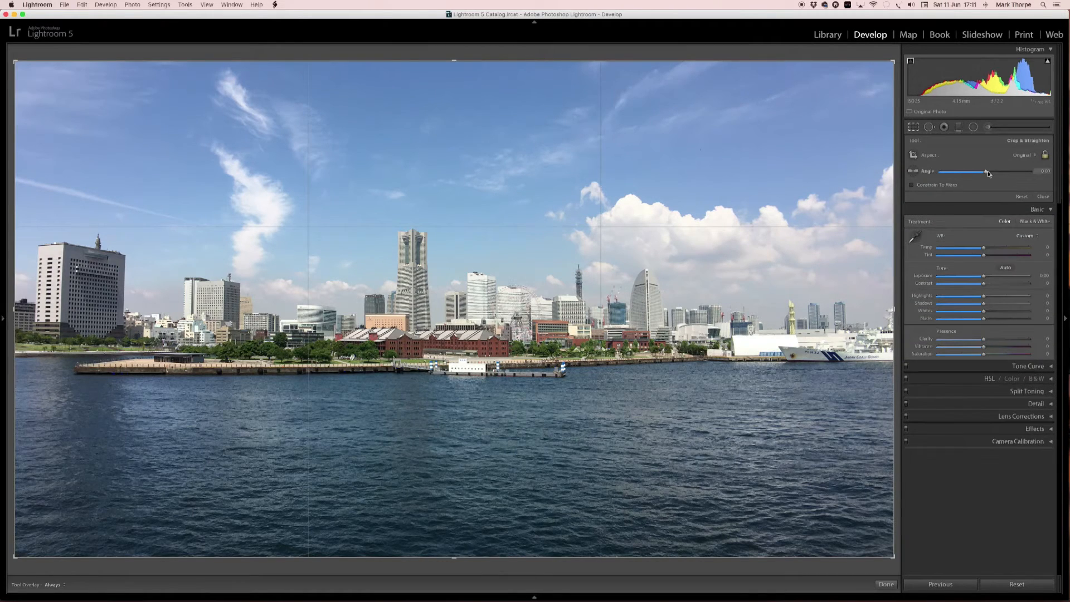
click(1022, 155)
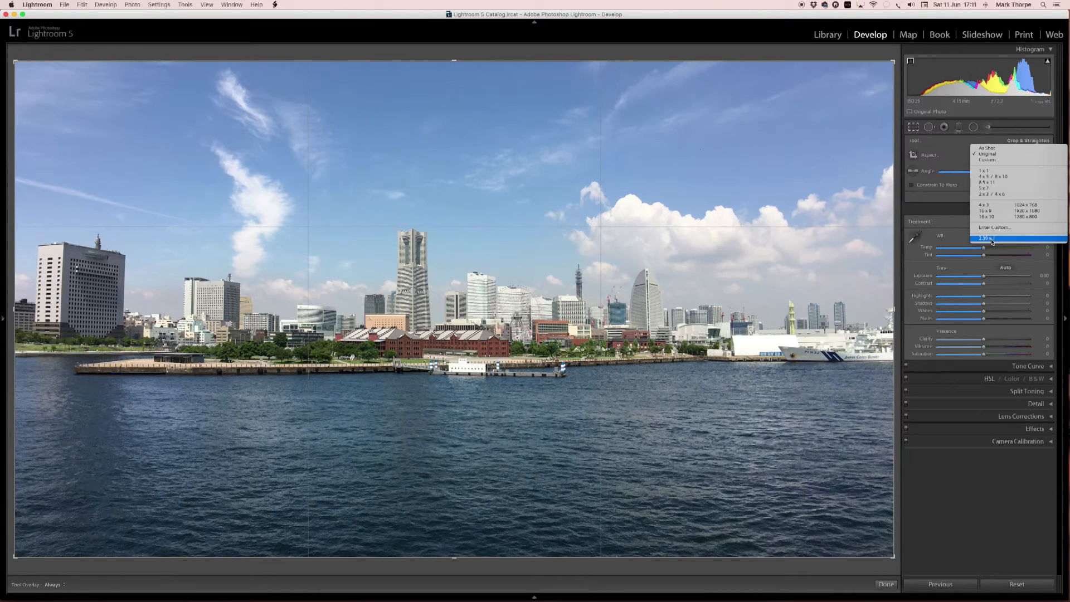
click(991, 240)
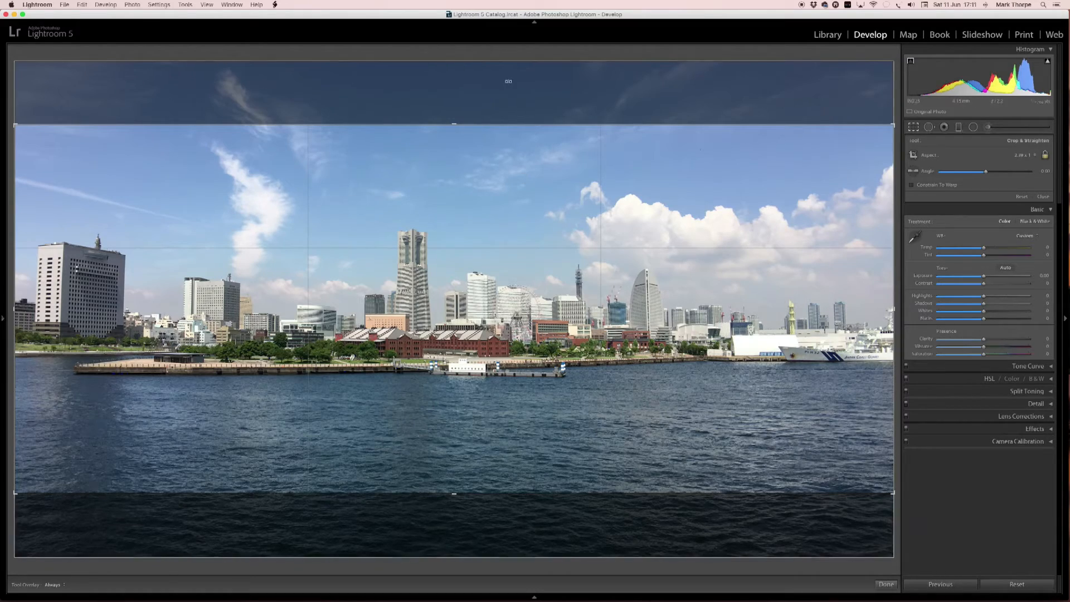
mouse_move(538, 302)
mouse_down()
mouse_move(537, 332)
mouse_move(537, 318)
mouse_up()
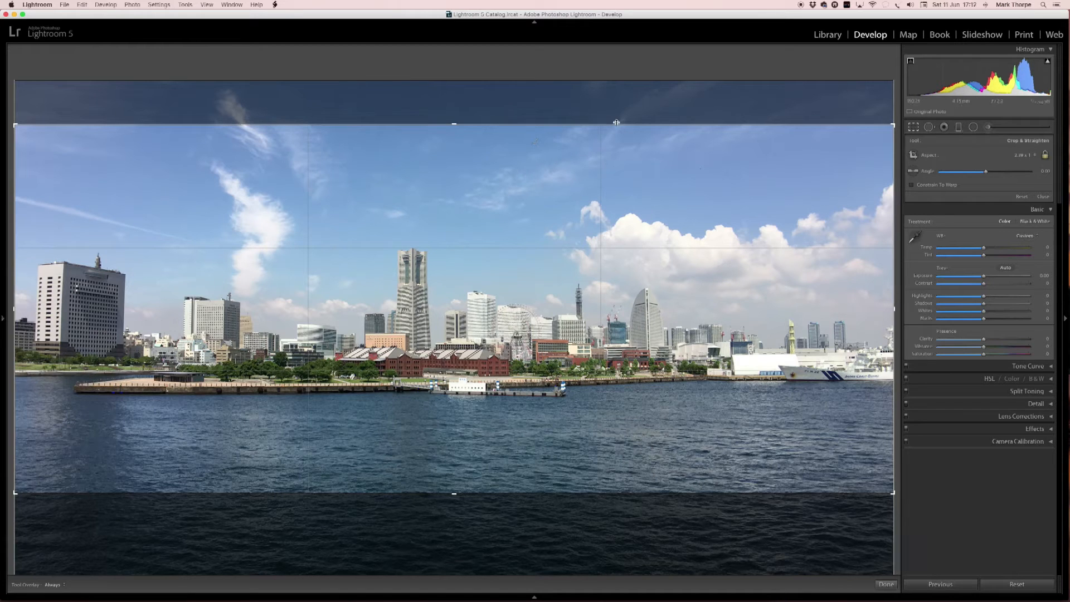
click(913, 127)
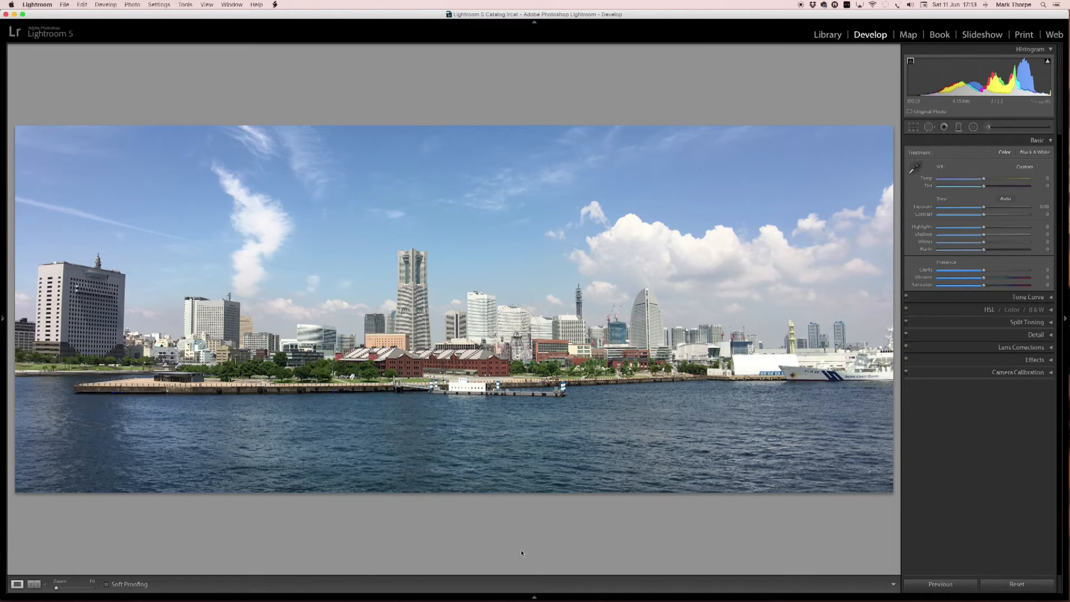
Step: Copy the first keyframe's develop settings with only Crop, Process Version and Calibration included
click(534, 596)
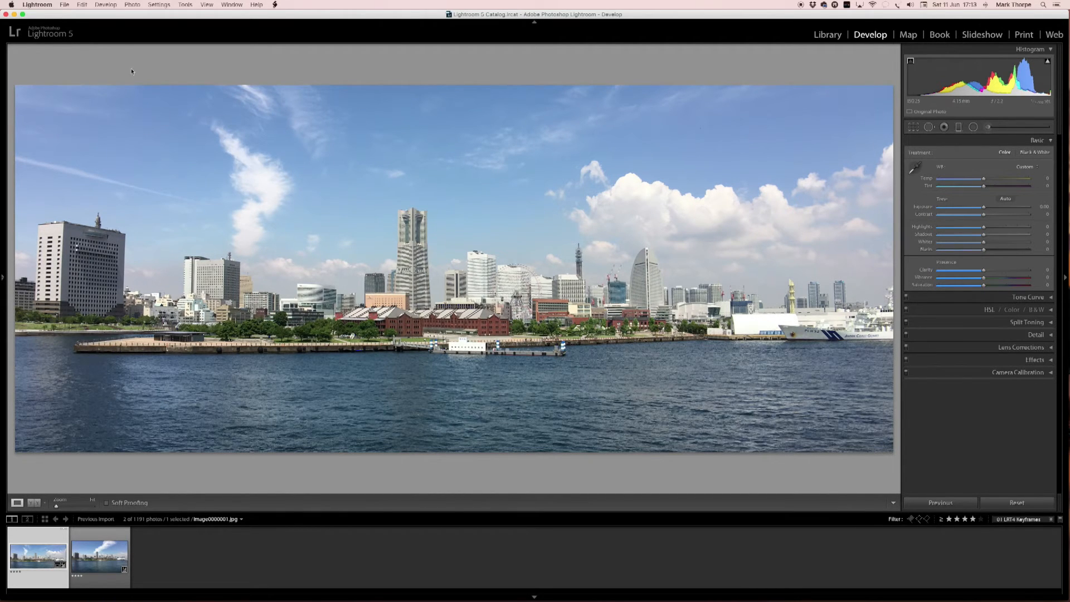
click(162, 3)
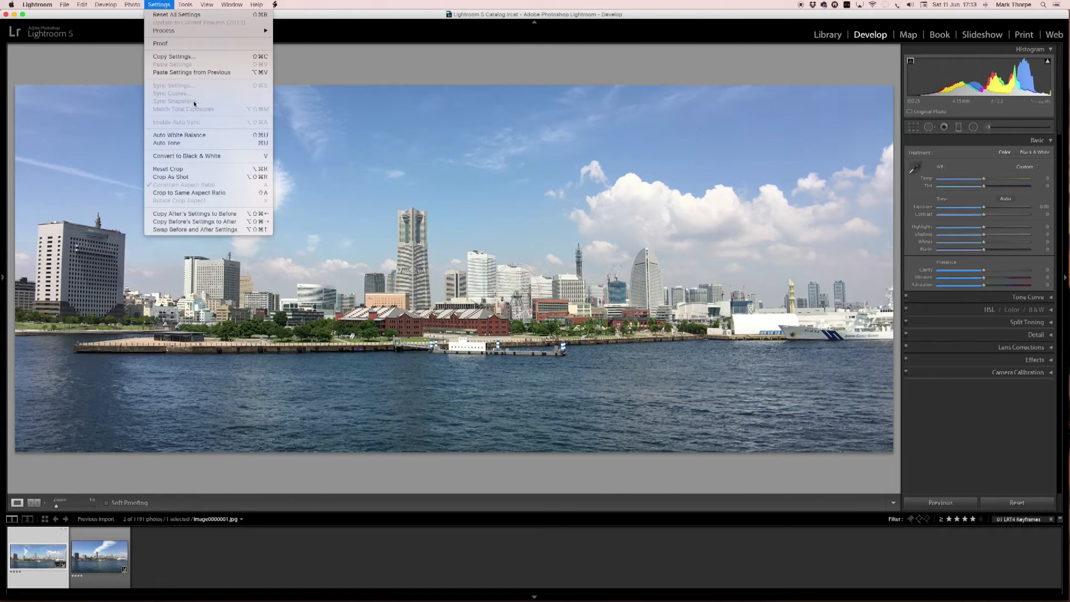
click(199, 57)
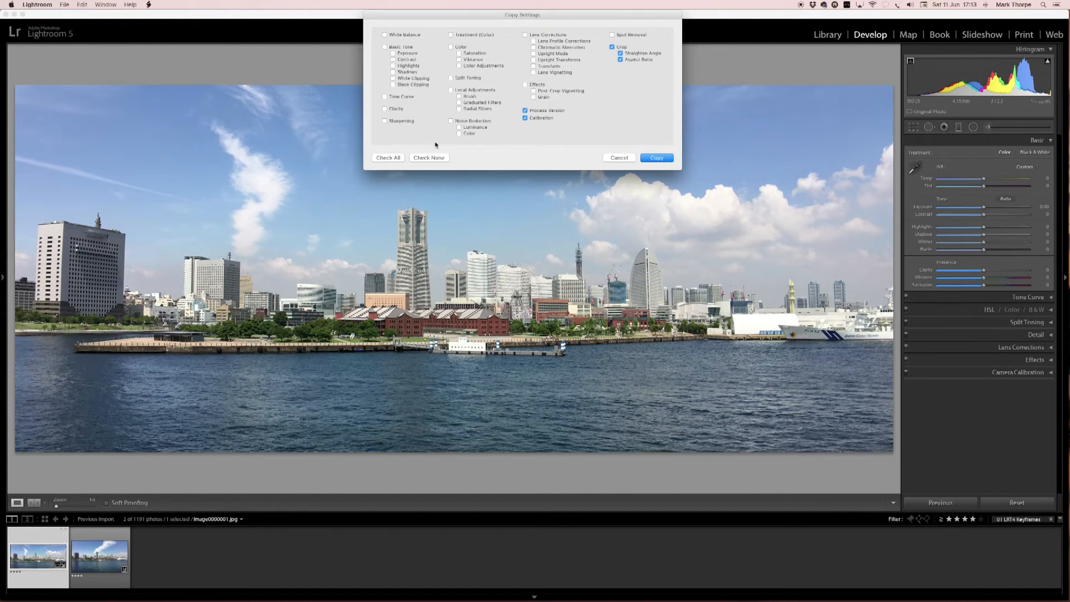
click(388, 158)
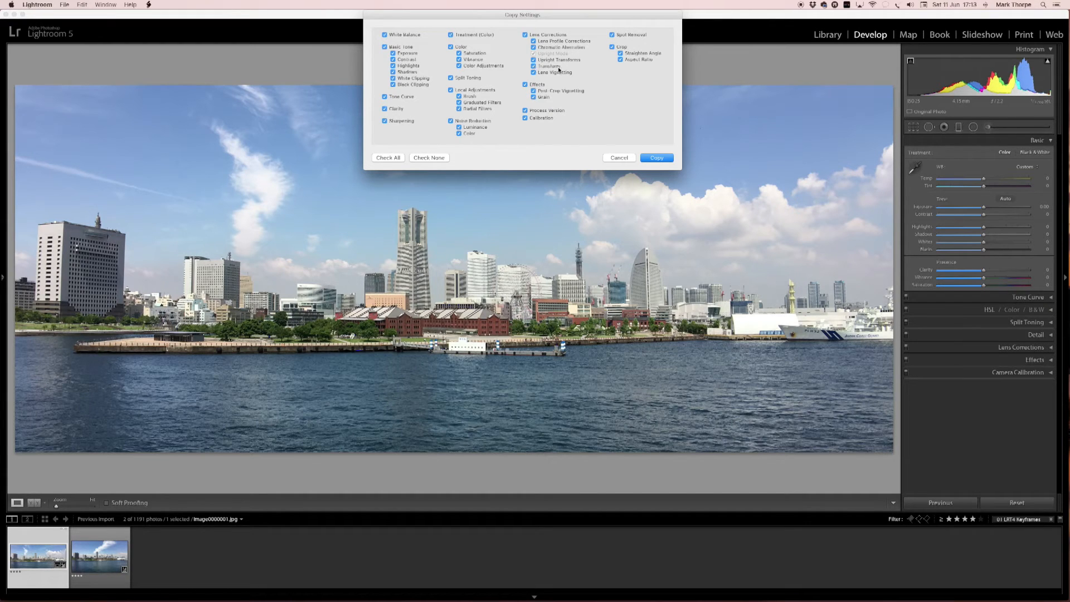
click(424, 158)
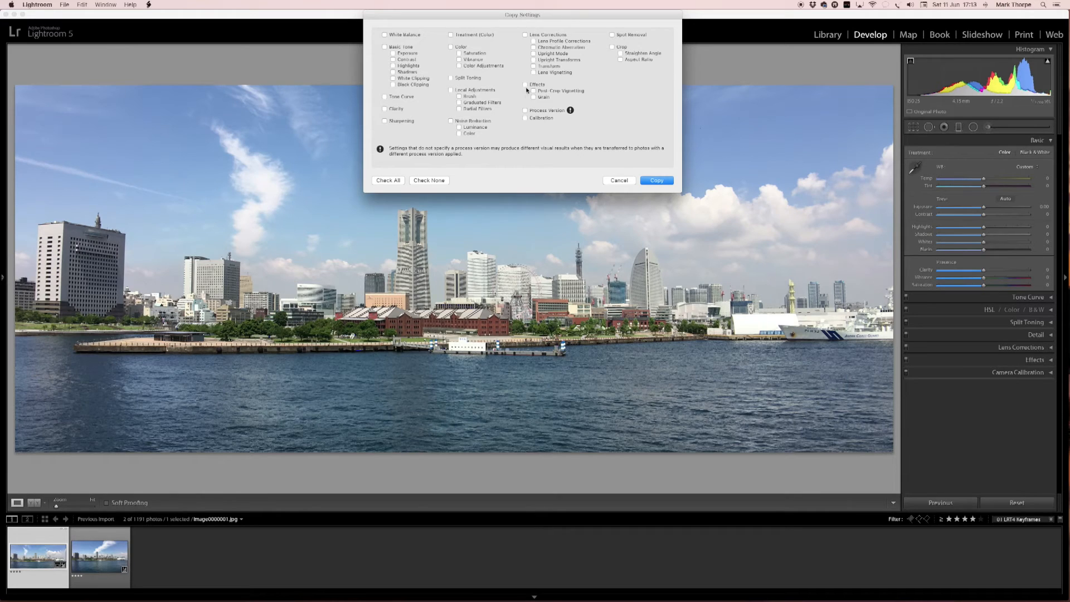
click(525, 110)
click(525, 118)
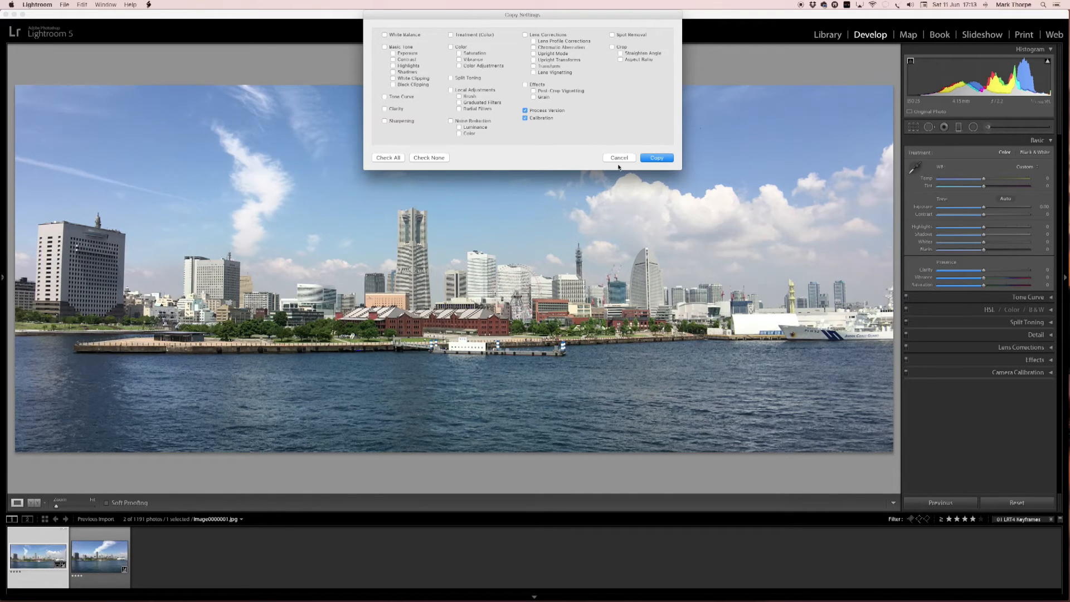
click(612, 48)
click(657, 158)
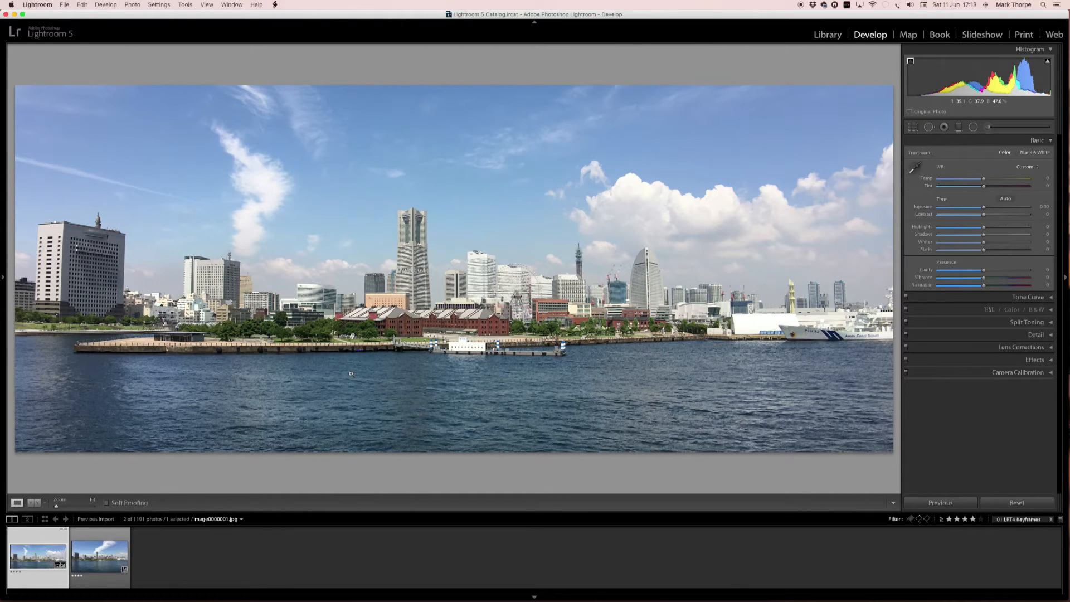
Step: Paste the copied crop settings onto the last keyframe, Image0001191.jpg, and return to the first keyframe
key(Right)
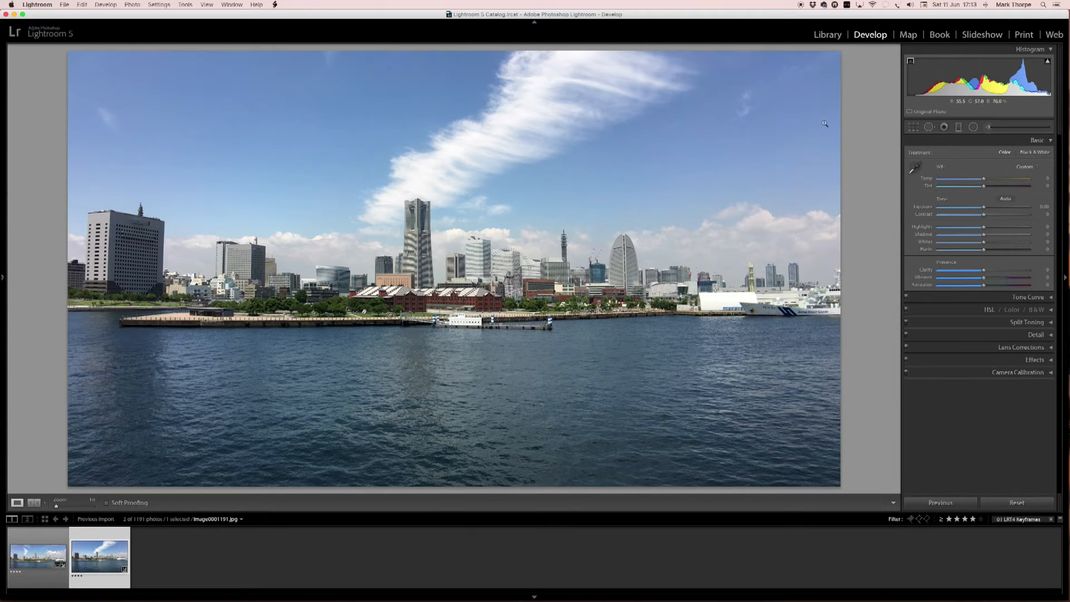
click(170, 5)
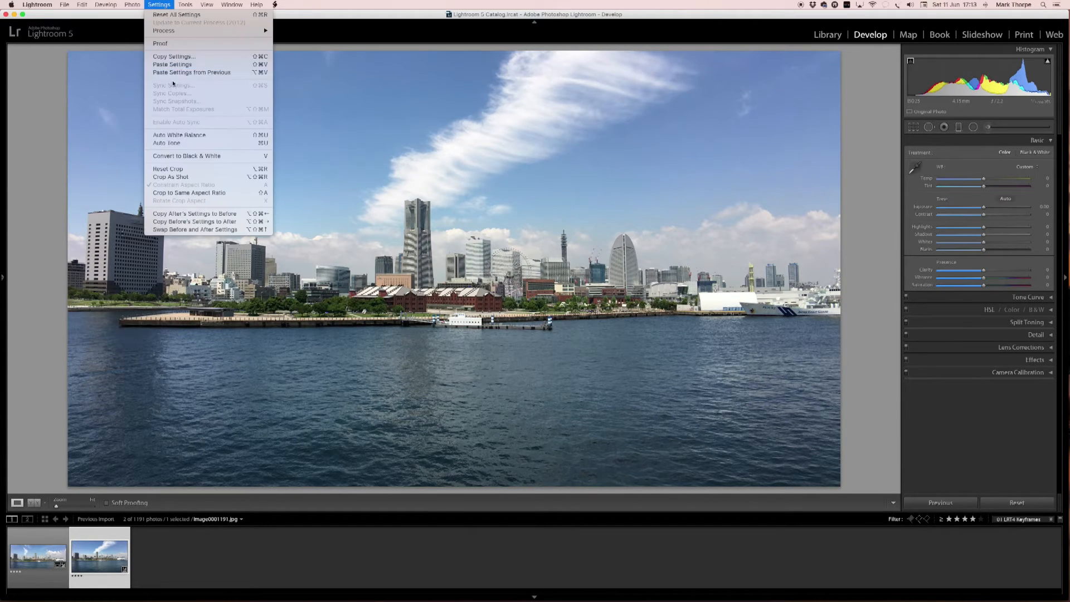
click(172, 64)
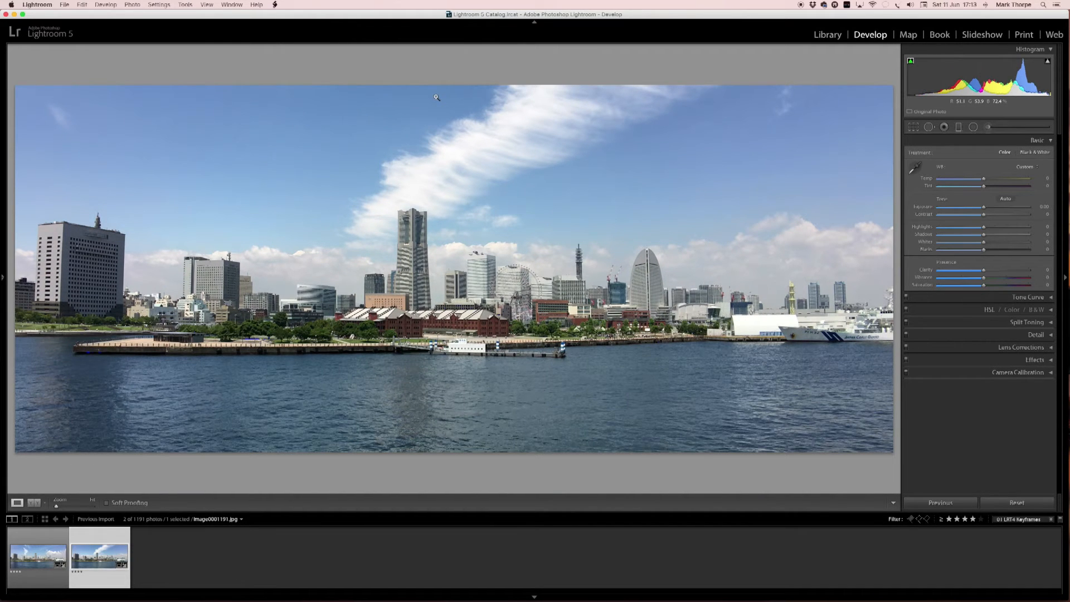
key(Left)
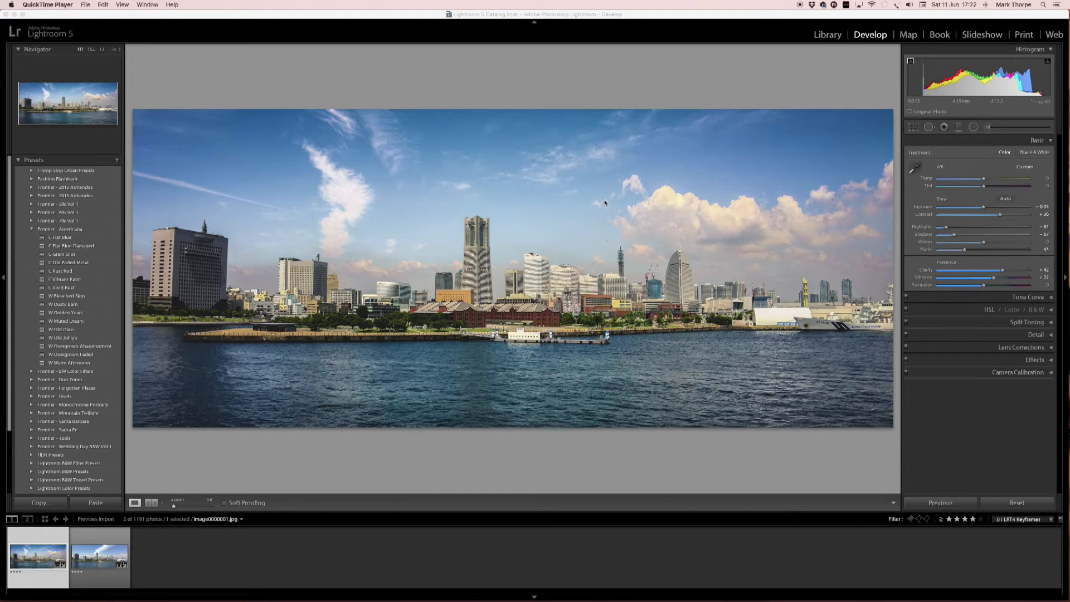
Step: Select both keyframes in the Library module and run the 01 LRTimelapse Sync Keyframes script on them
click(4, 279)
click(4, 278)
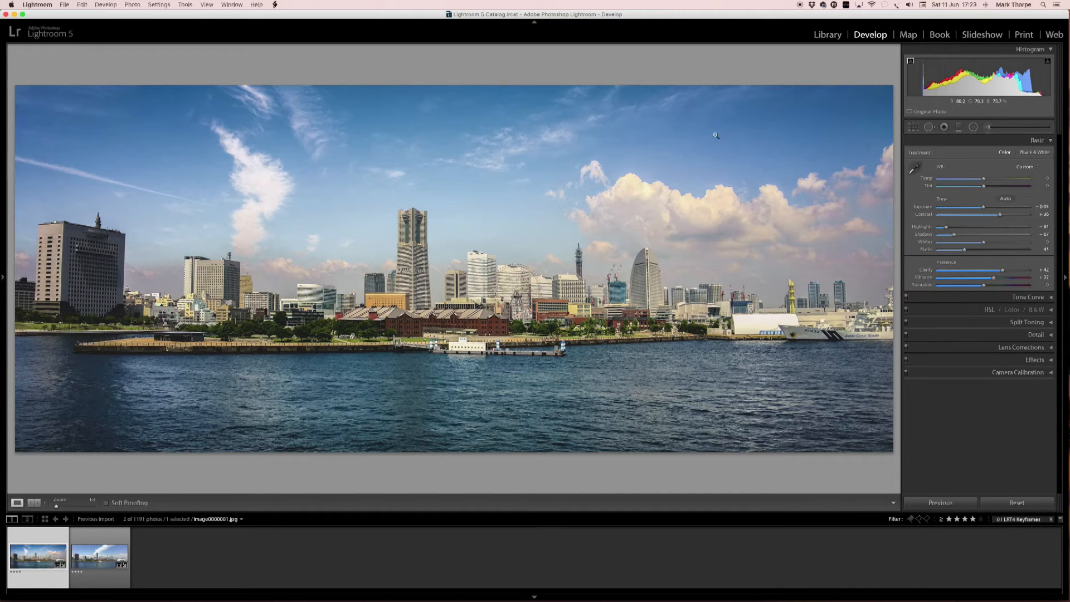
click(826, 35)
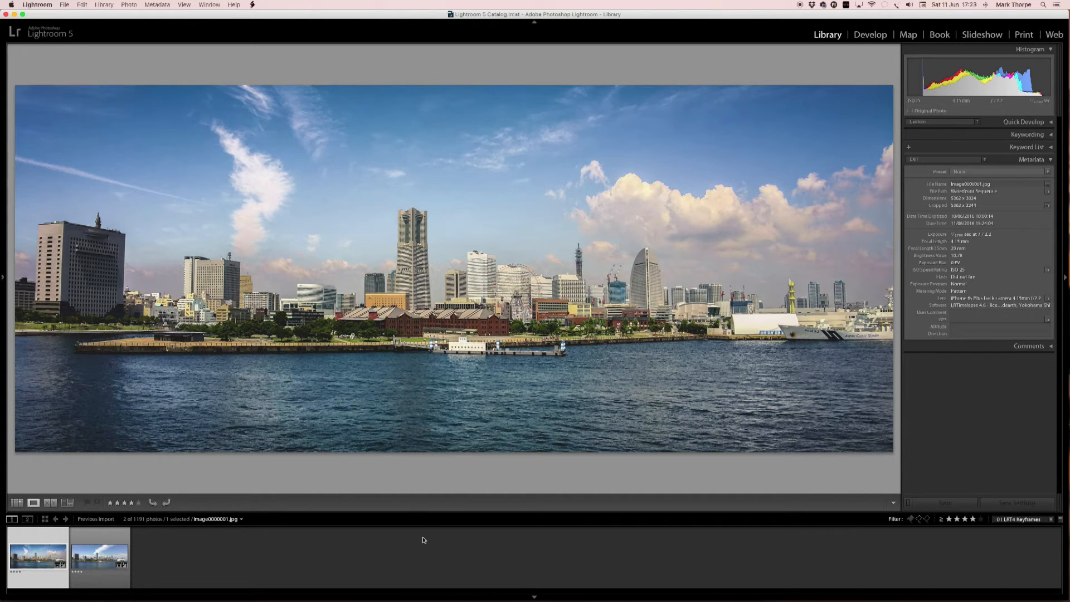
key(shift+Right)
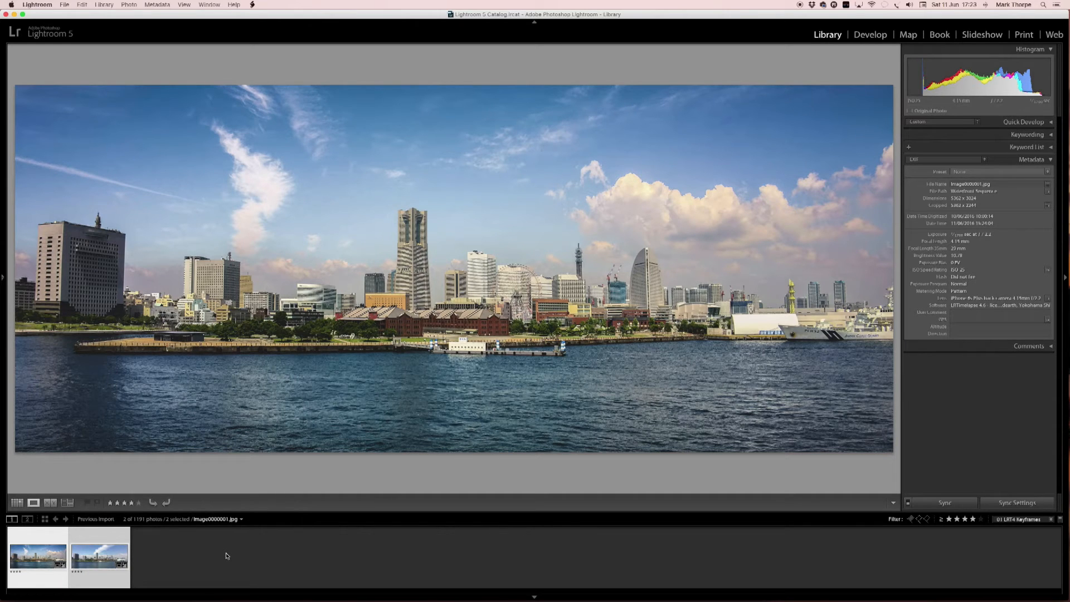
click(252, 5)
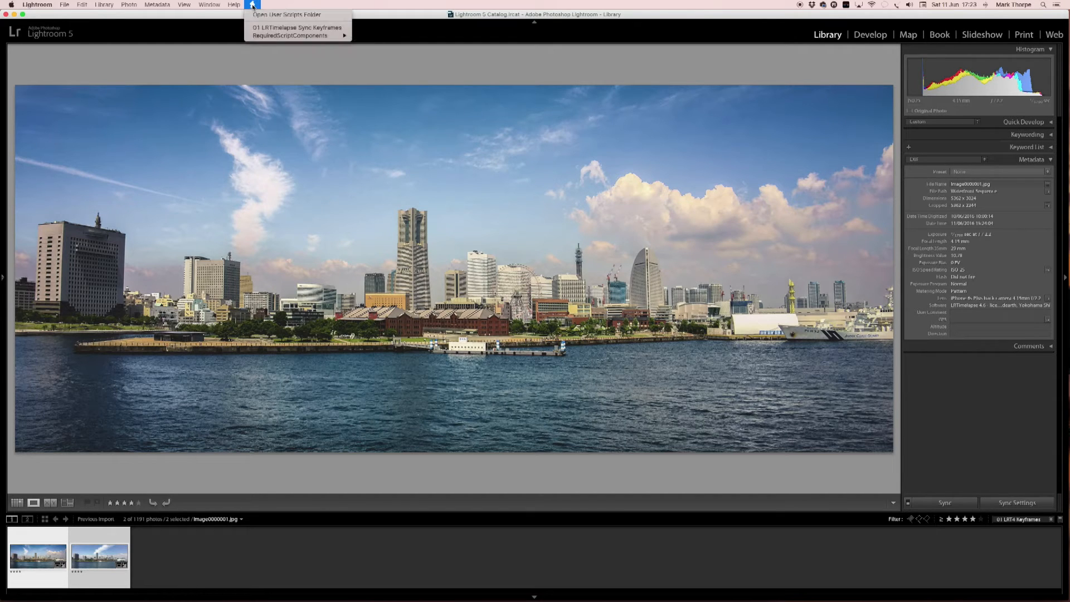
click(289, 29)
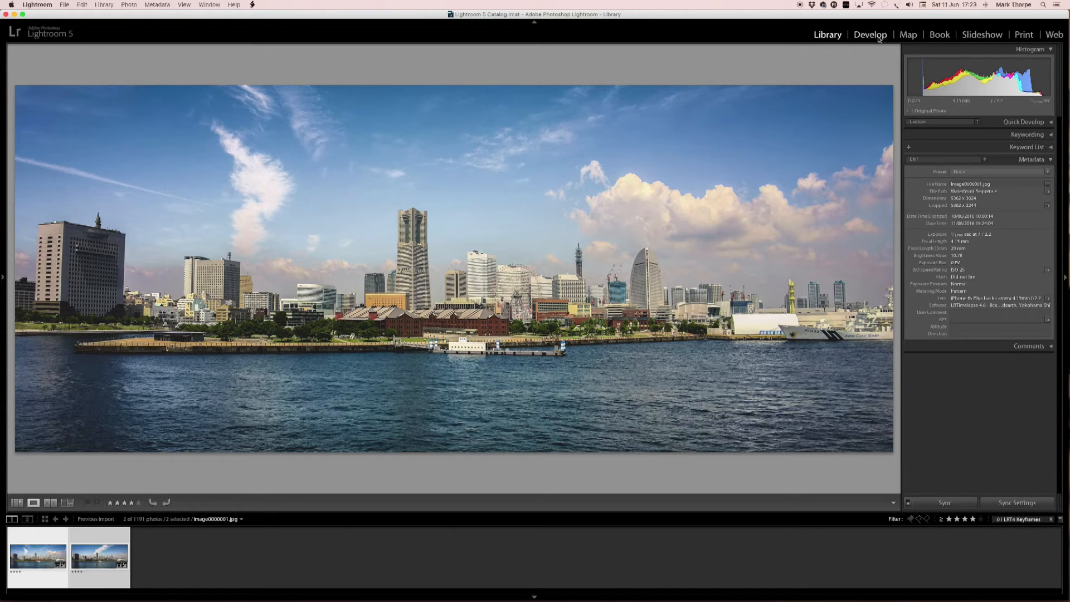
Step: View the two synced keyframes alternately in the Develop module to compare their look
key(d)
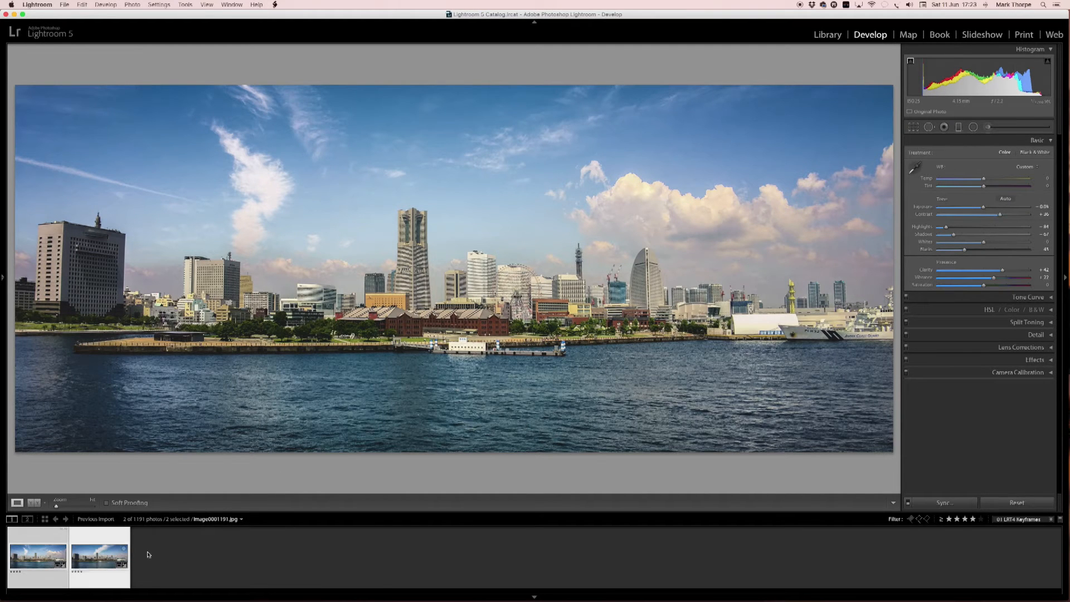
click(98, 555)
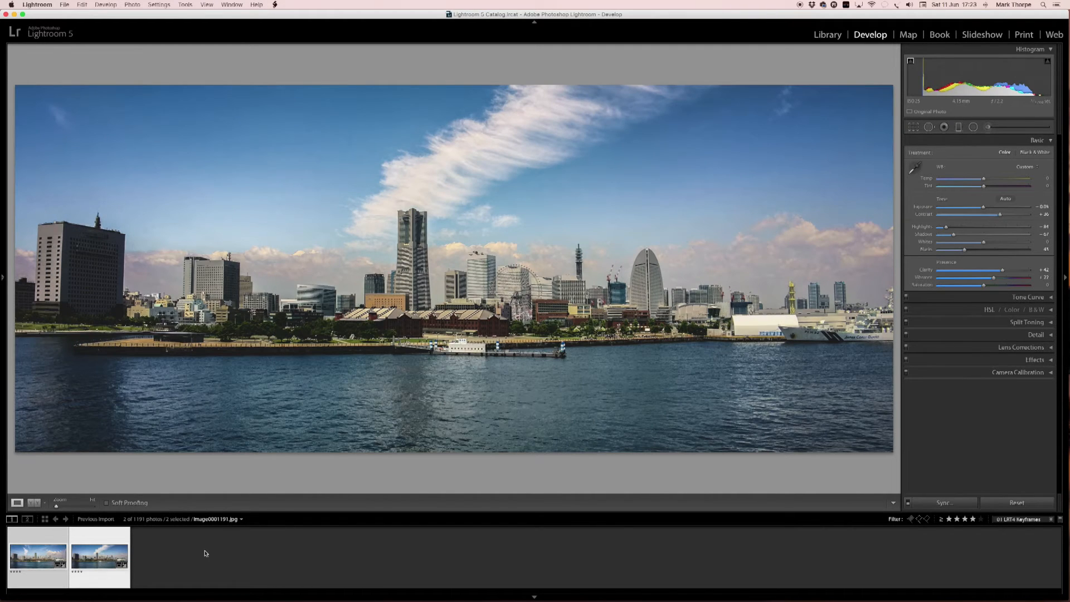
click(29, 555)
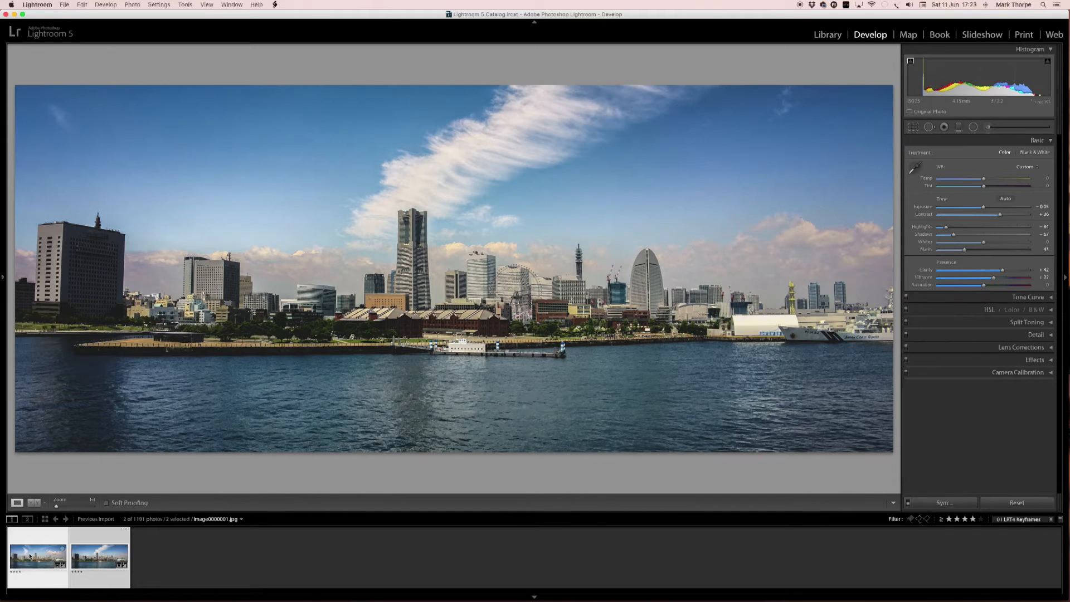
click(95, 553)
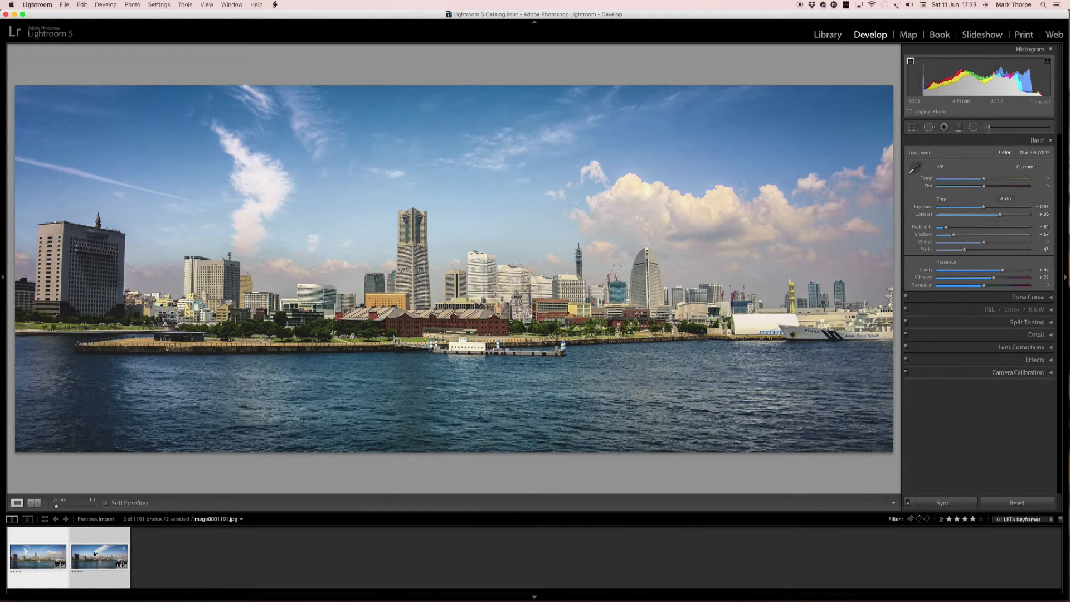
click(47, 562)
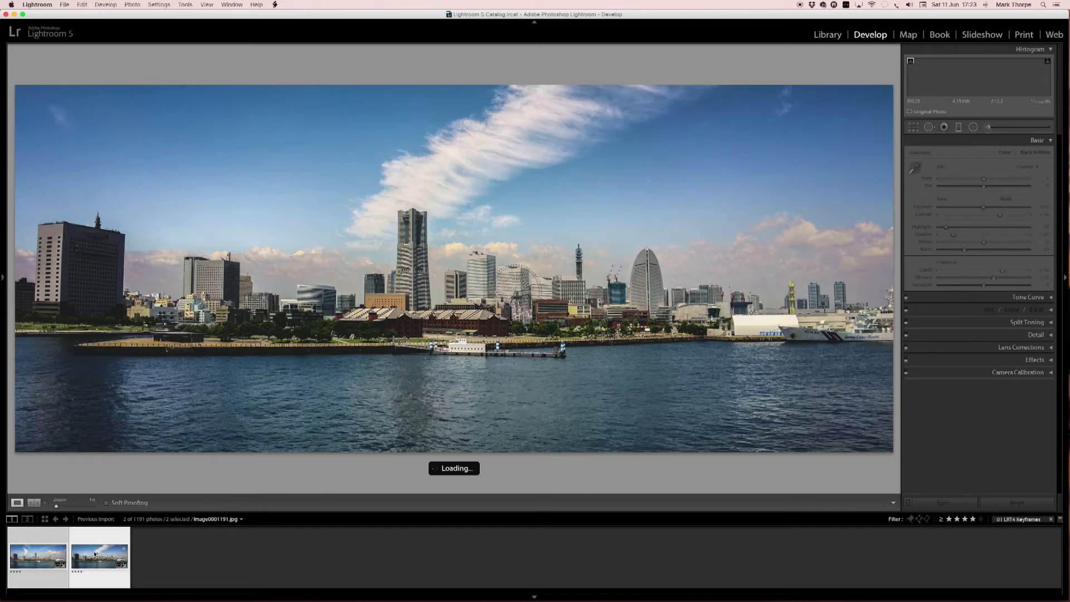
click(94, 553)
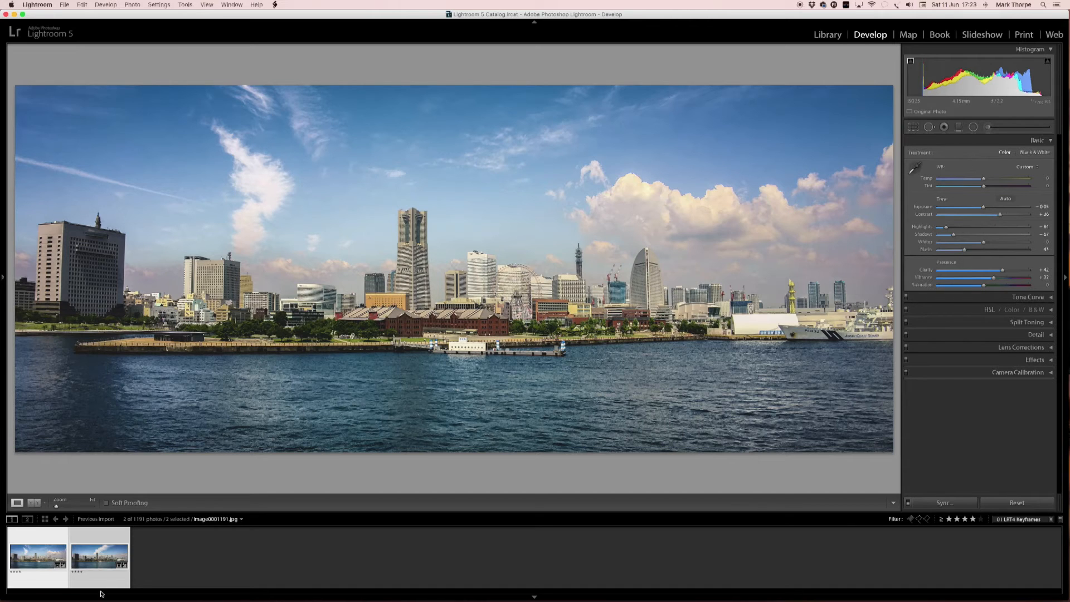
Step: Raise Shadows on the last keyframe, Image0001191.jpg, to about -33 and compare the result with the first keyframe
click(103, 560)
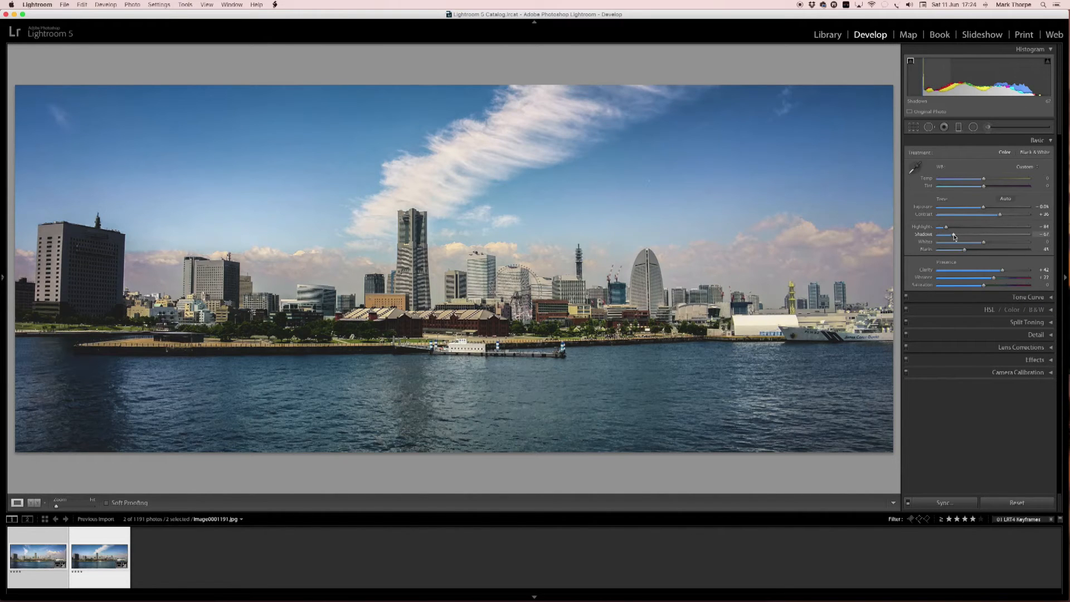
drag(954, 235, 969, 238)
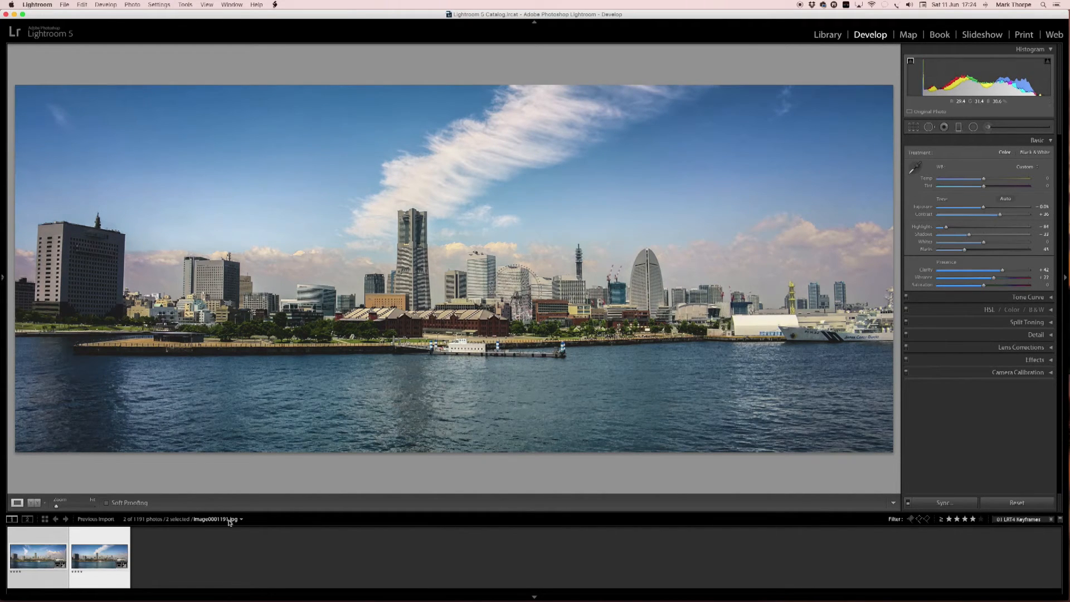
click(50, 559)
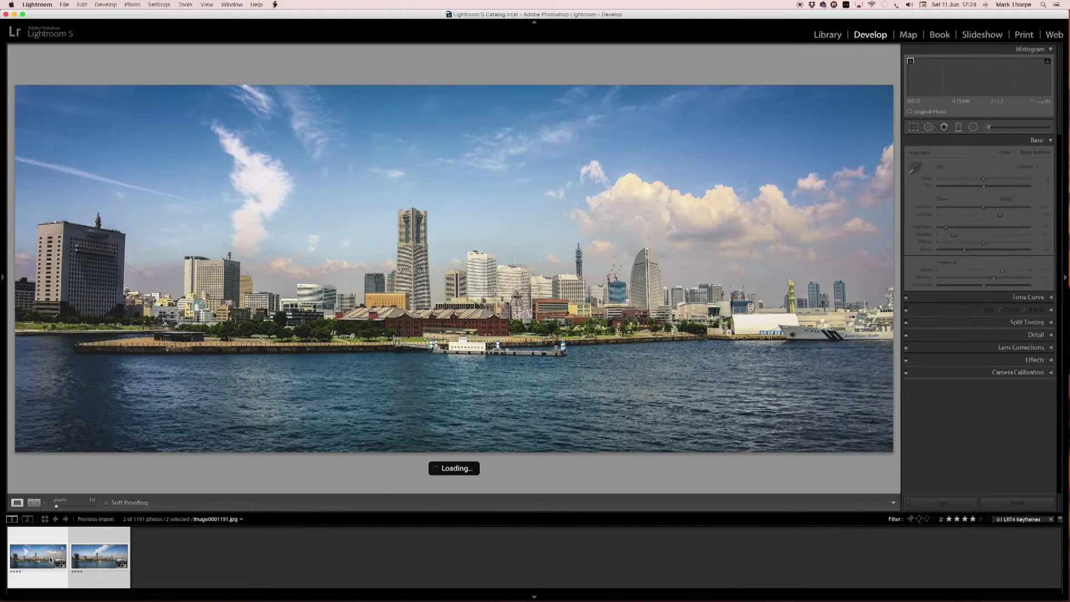
key(Right)
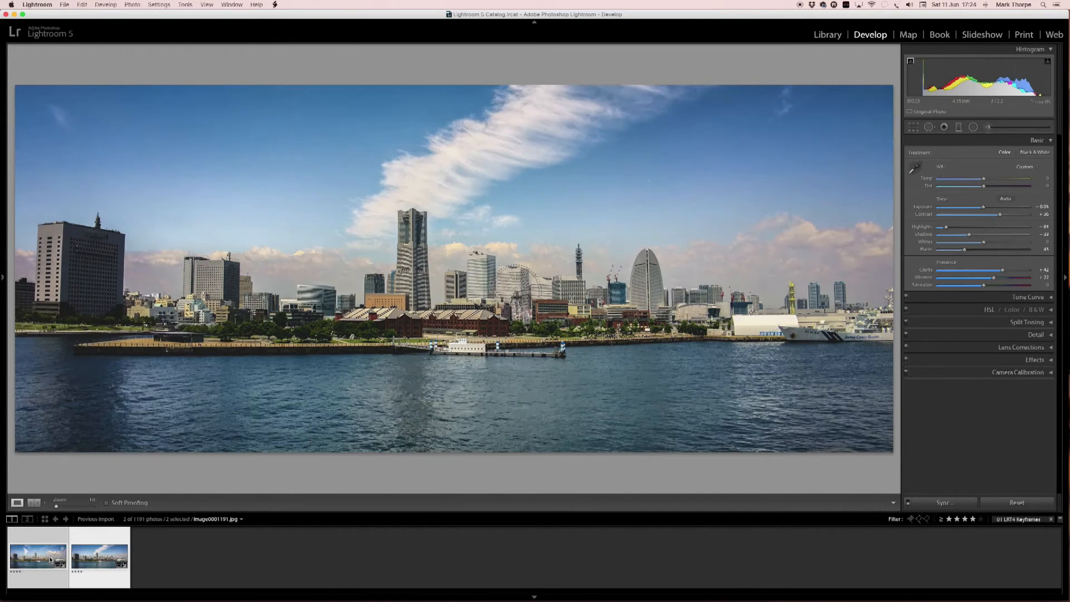
key(Left)
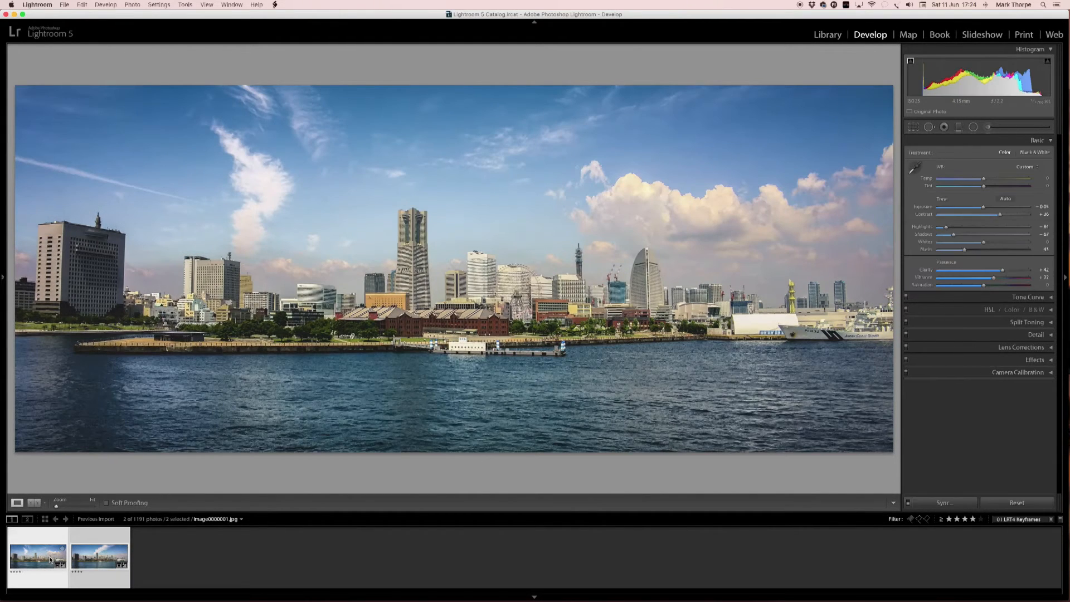
key(Right)
key(Left)
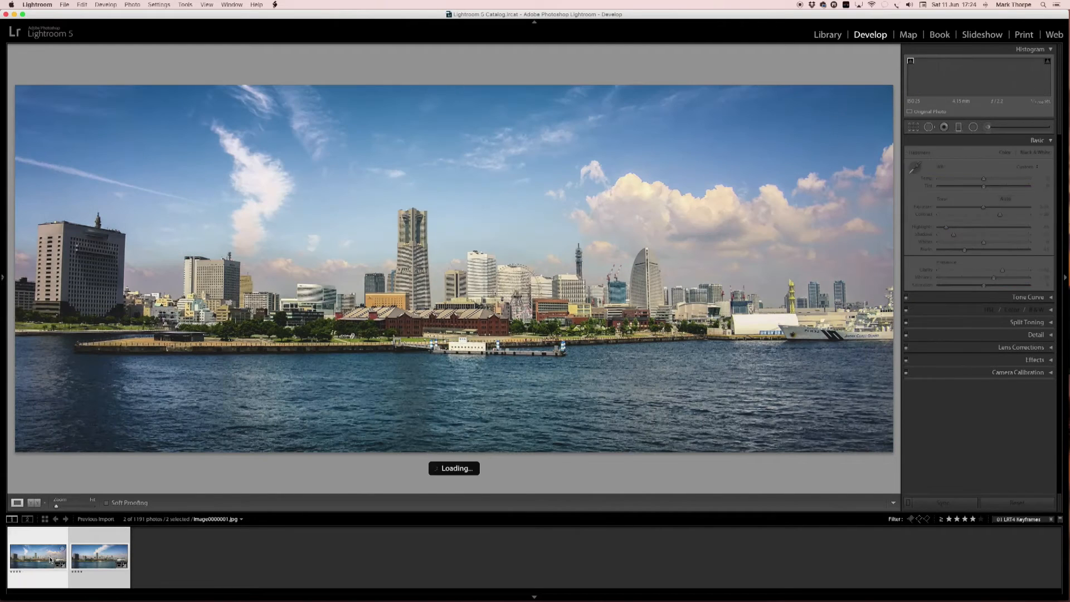
key(Right)
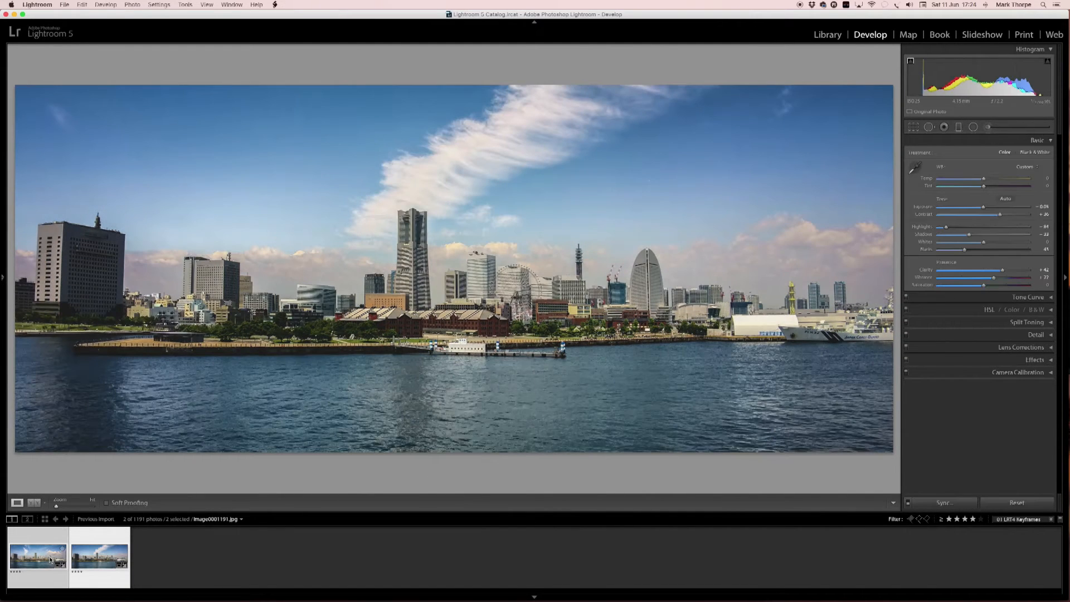
key(Left)
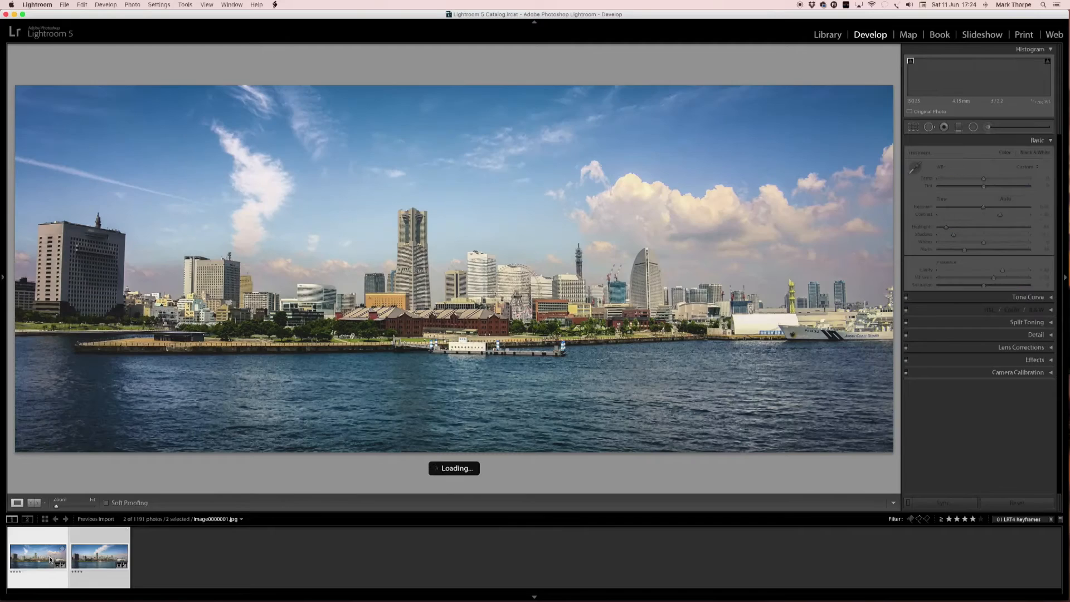
Step: Raise Exposure slightly on the last keyframe and compare its brightness with the first keyframe
key(Right)
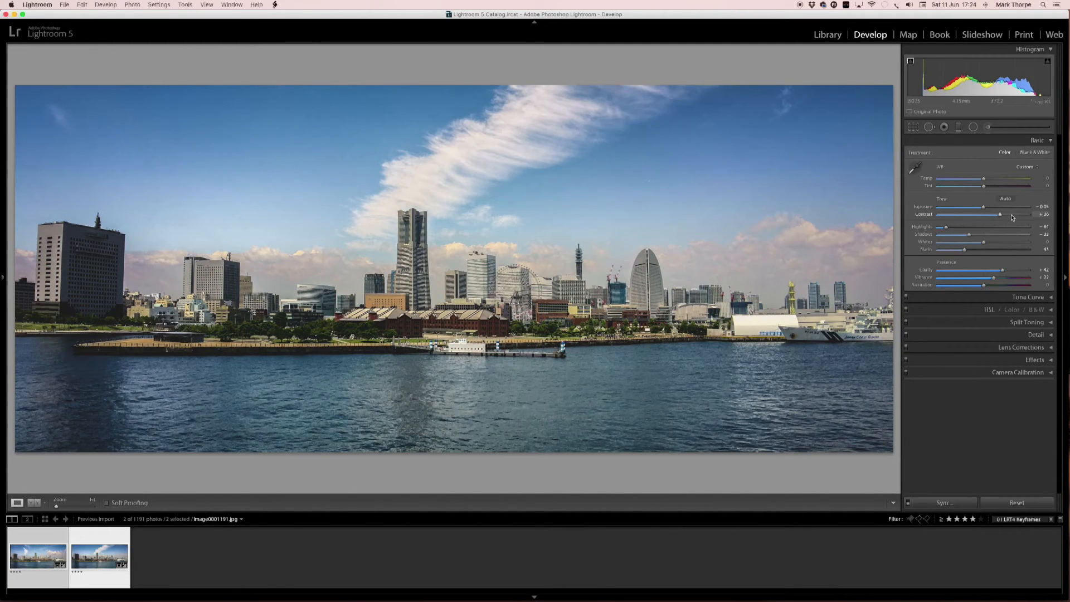
drag(984, 210, 984, 210)
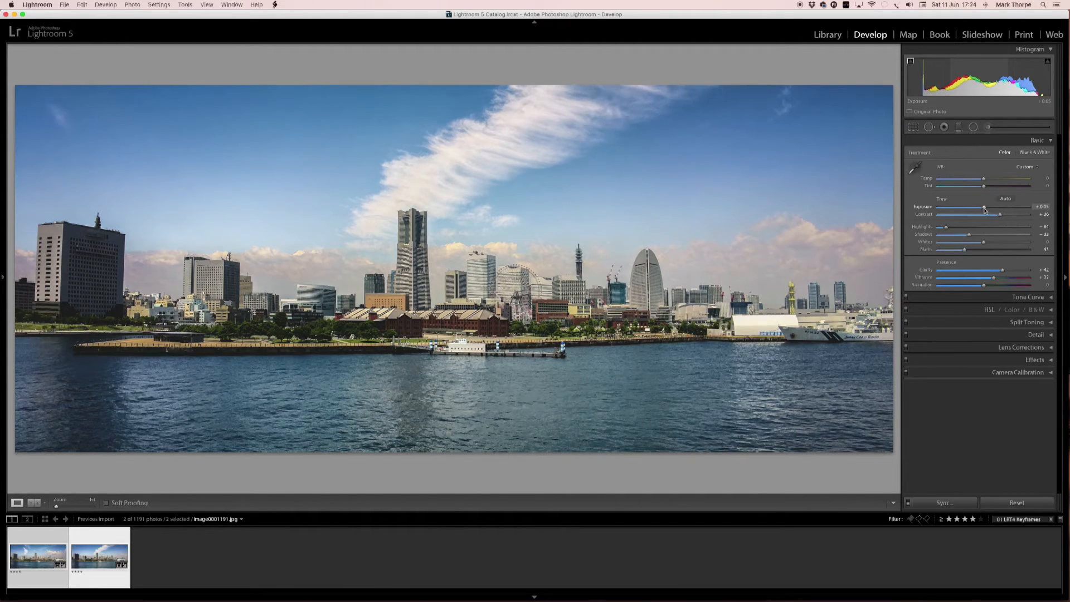
key(Left)
key(Right)
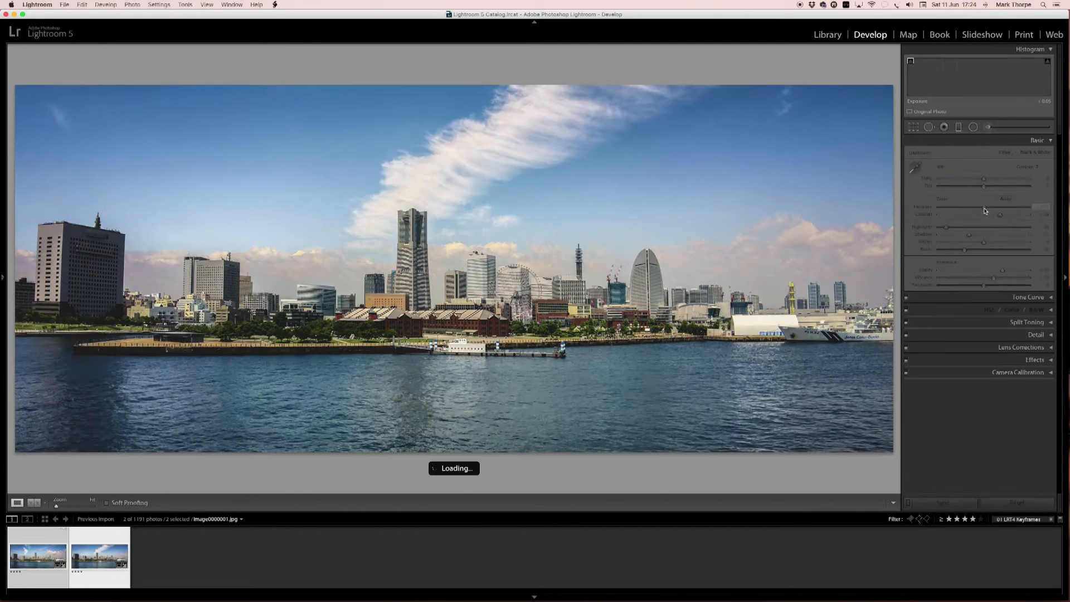
key(Left)
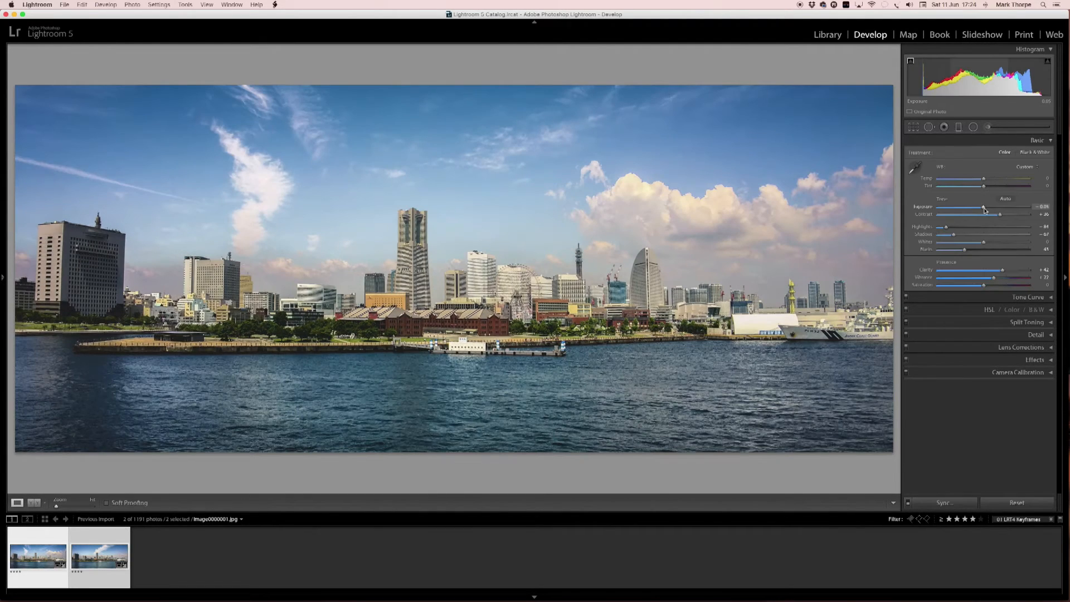
key(Right)
key(Left)
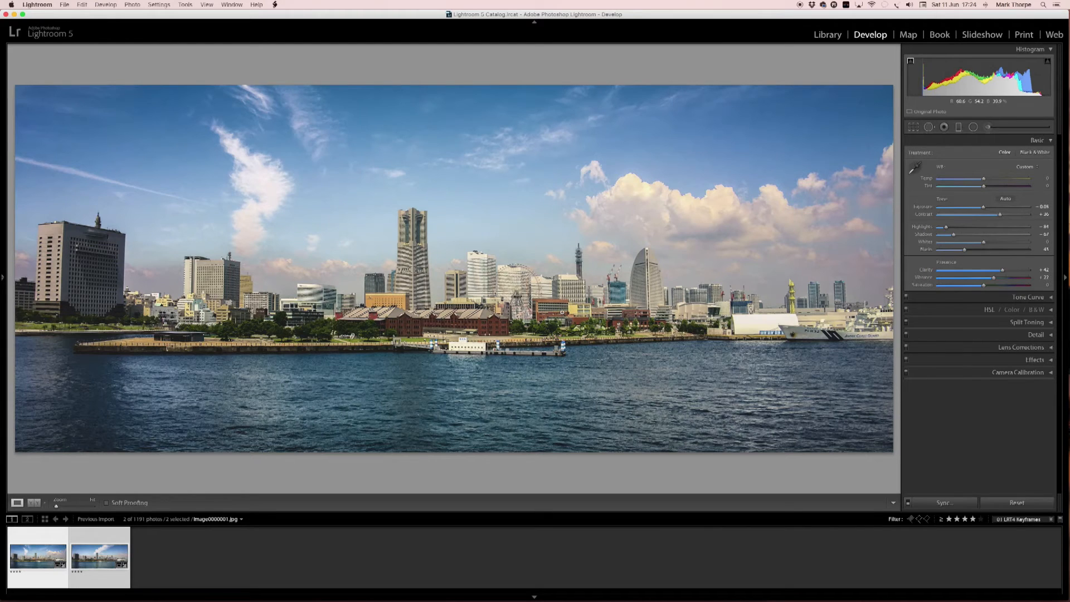
Step: View the first and last keyframes alternately in the Develop module to examine how closely their brightness matches
key(Right)
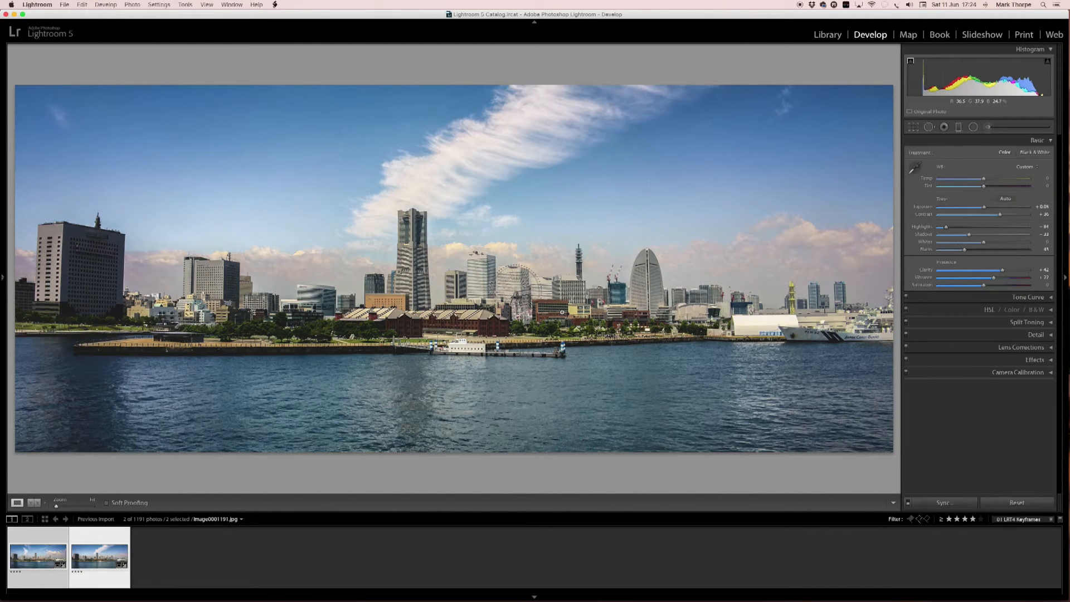
key(Left)
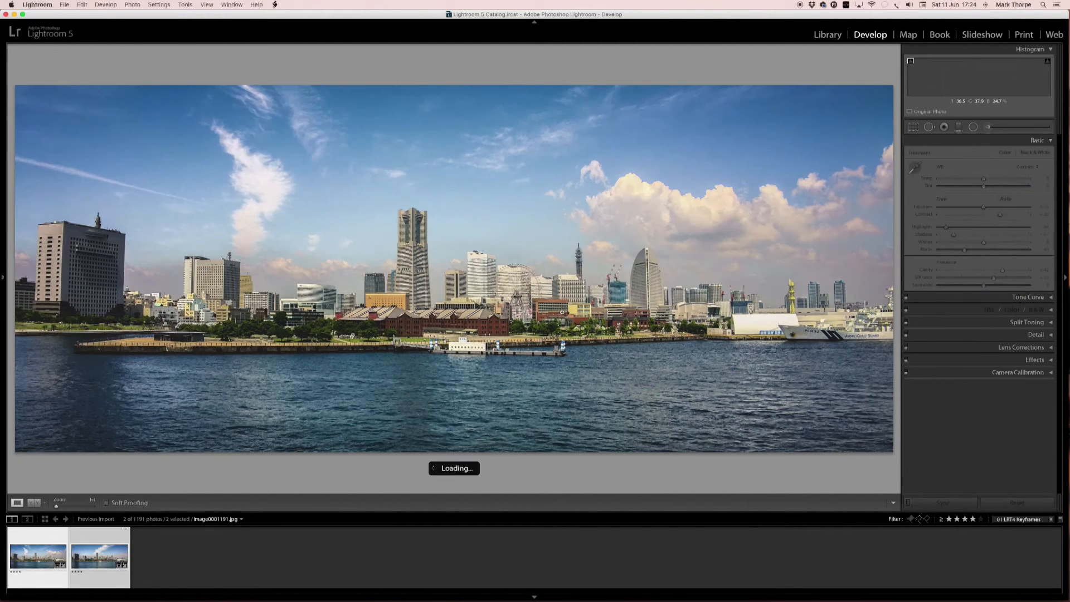
key(Right)
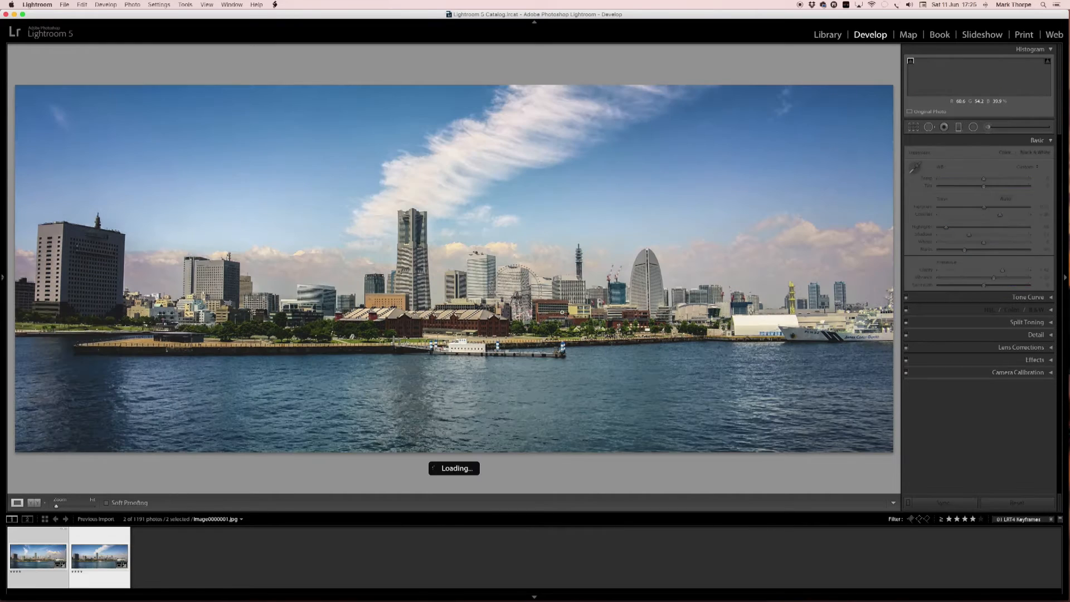
key(Left)
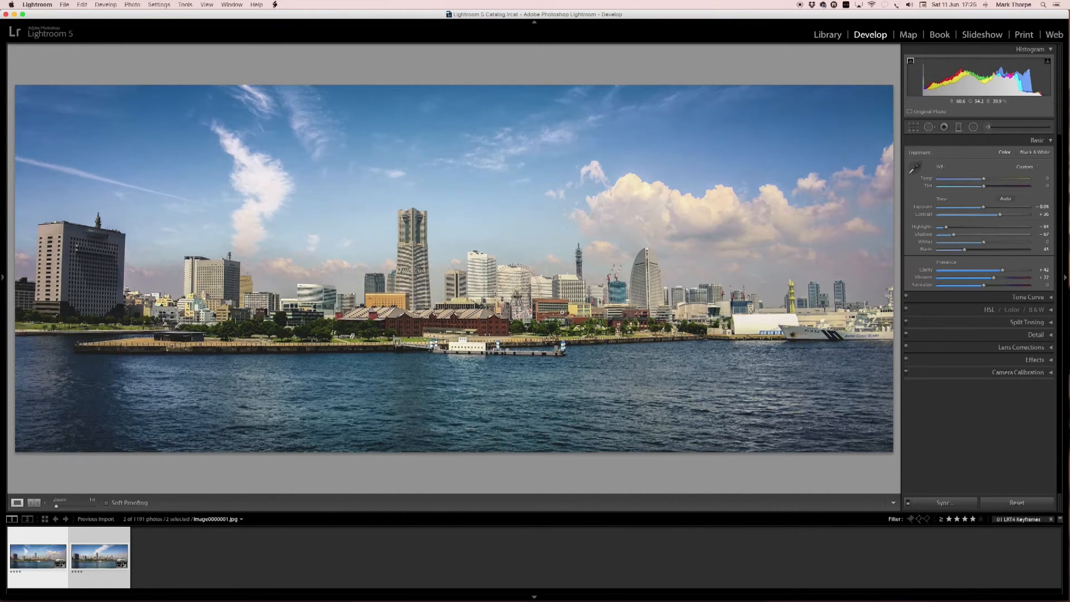
key(Right)
key(Left)
key(Right)
key(Left)
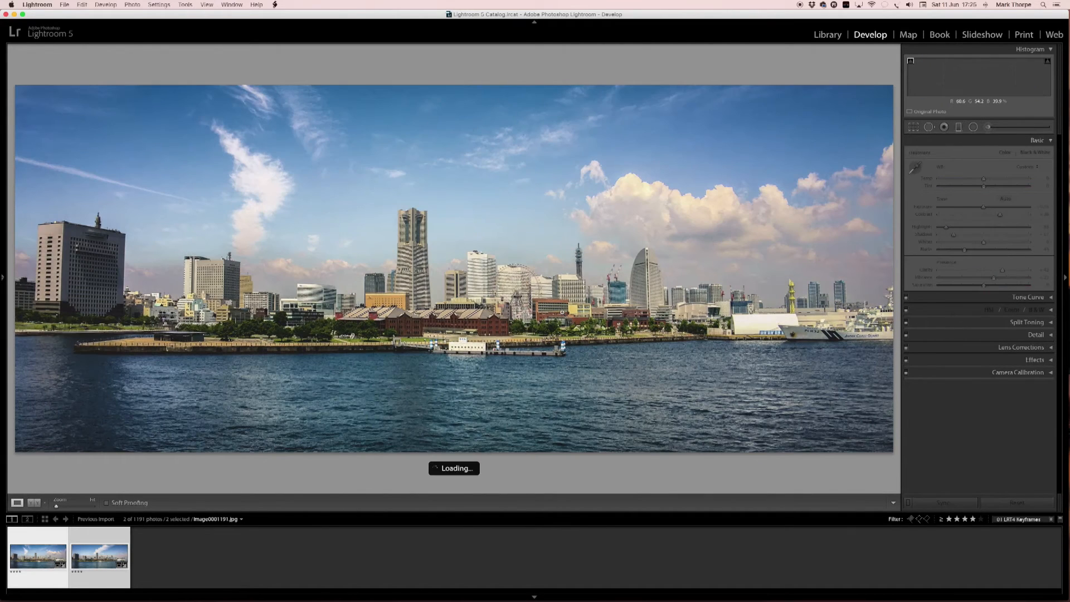
key(Right)
key(Left)
key(Right)
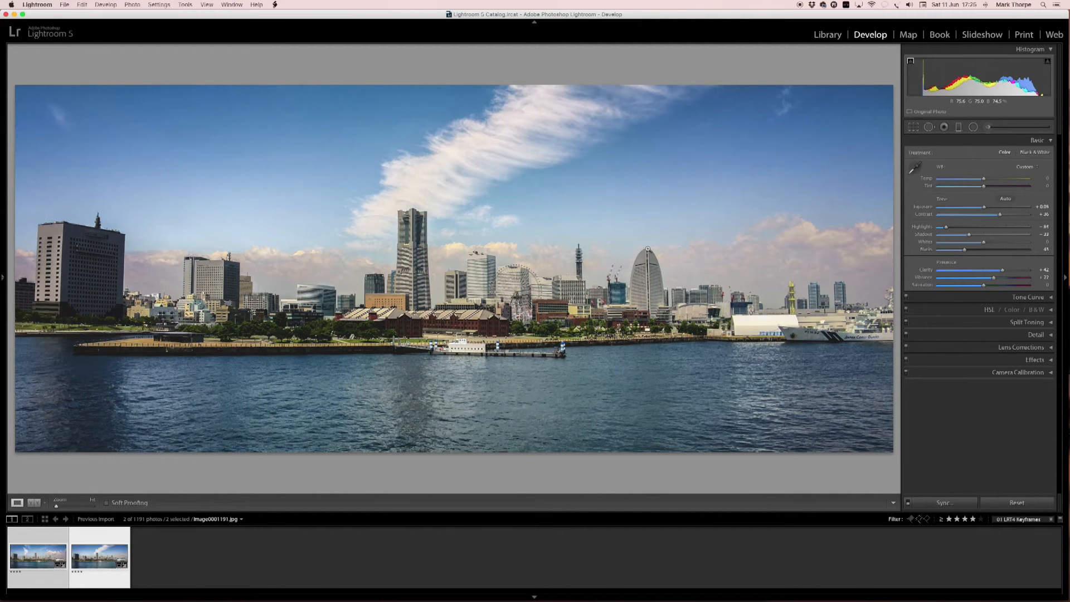
key(Left)
key(Right)
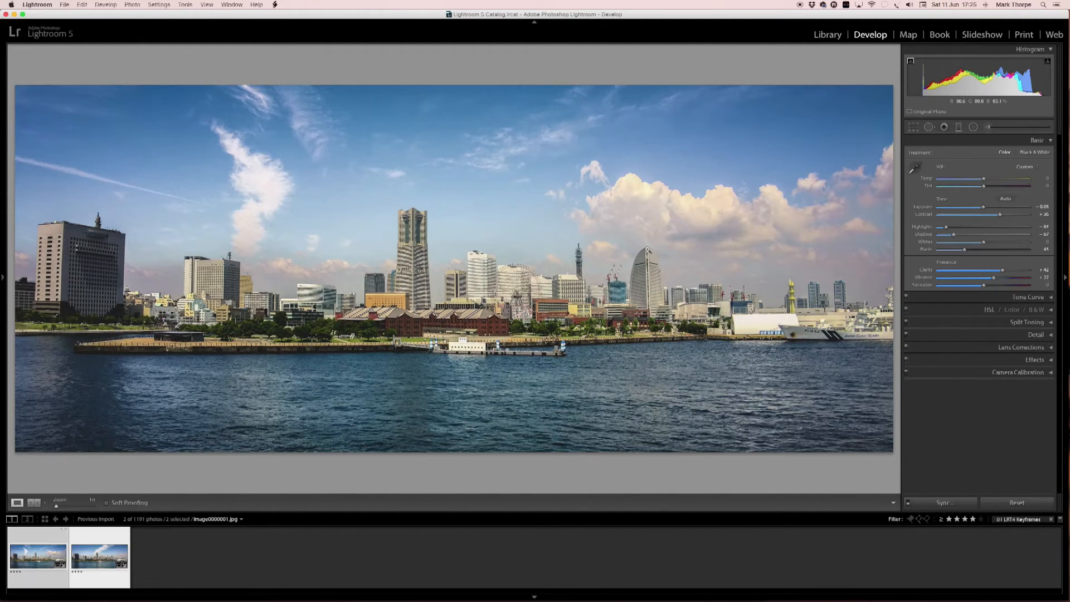
key(Left)
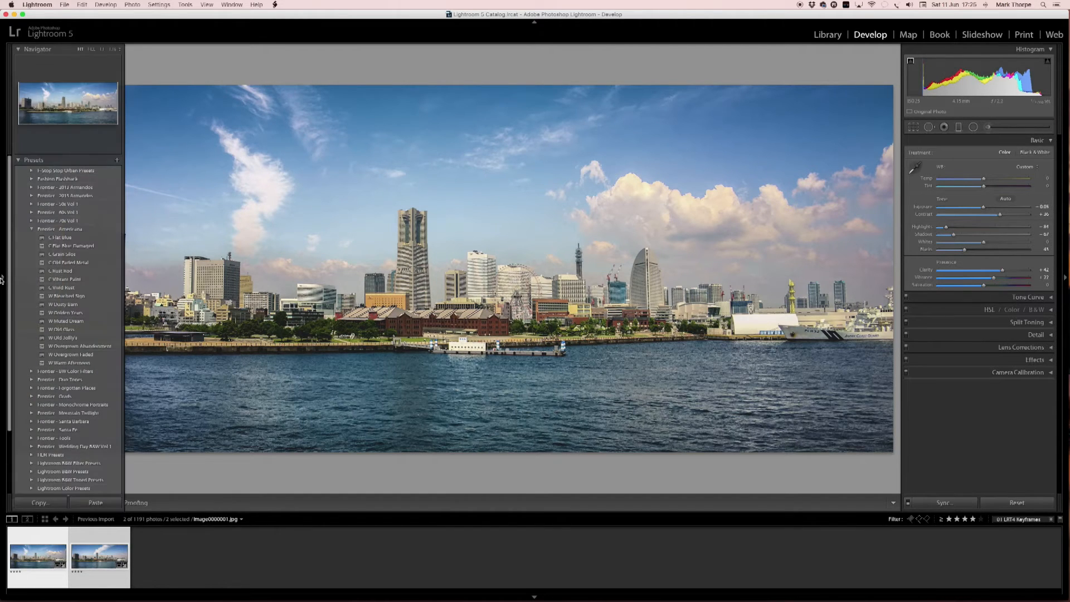
Step: Return to the Library module's grid view and select both keyframes
click(5, 278)
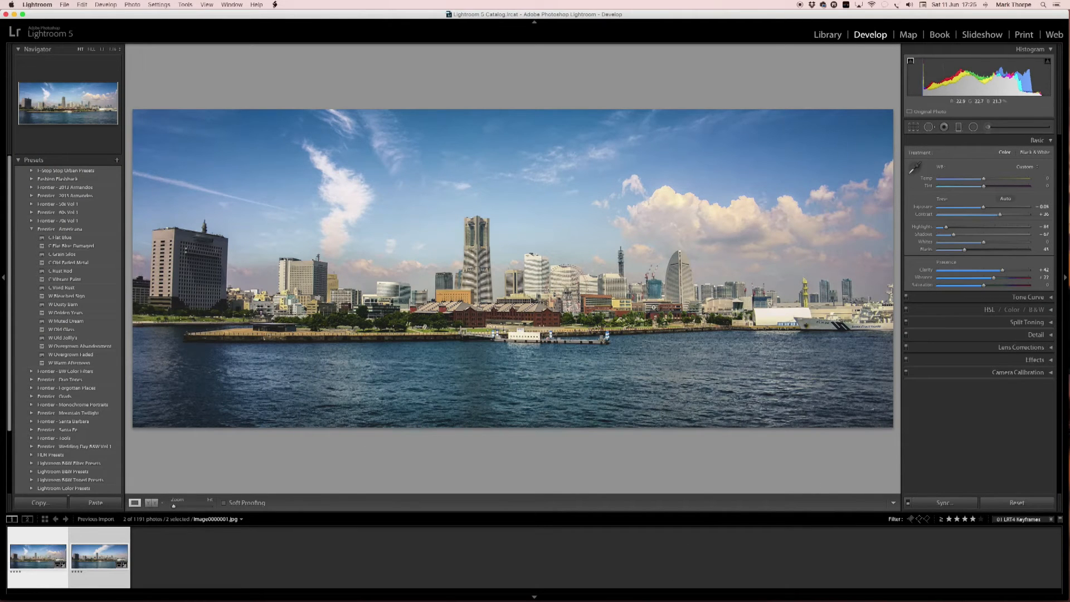
click(828, 37)
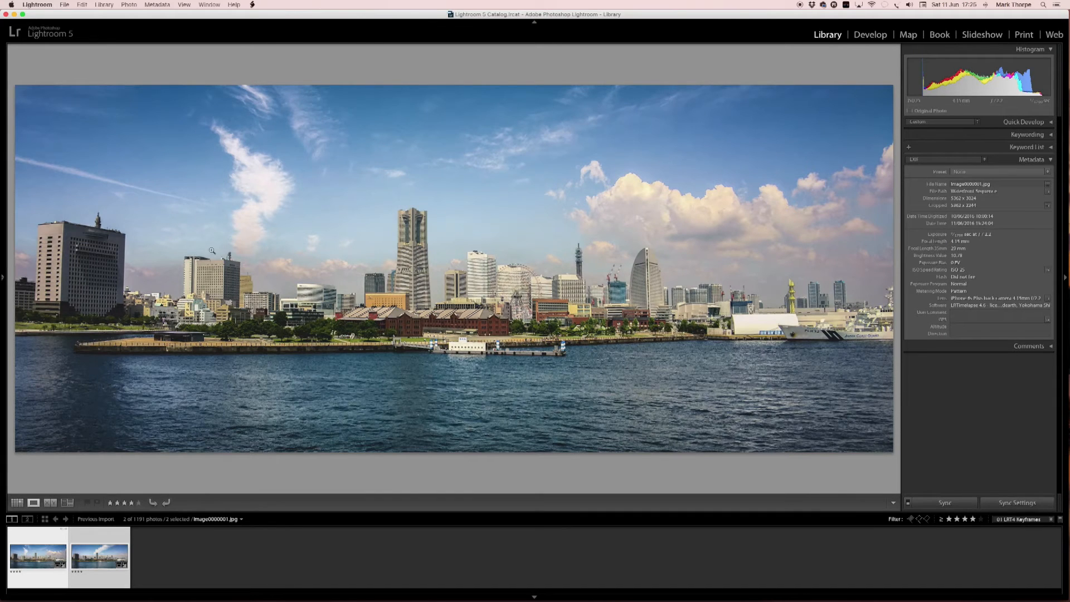
click(5, 284)
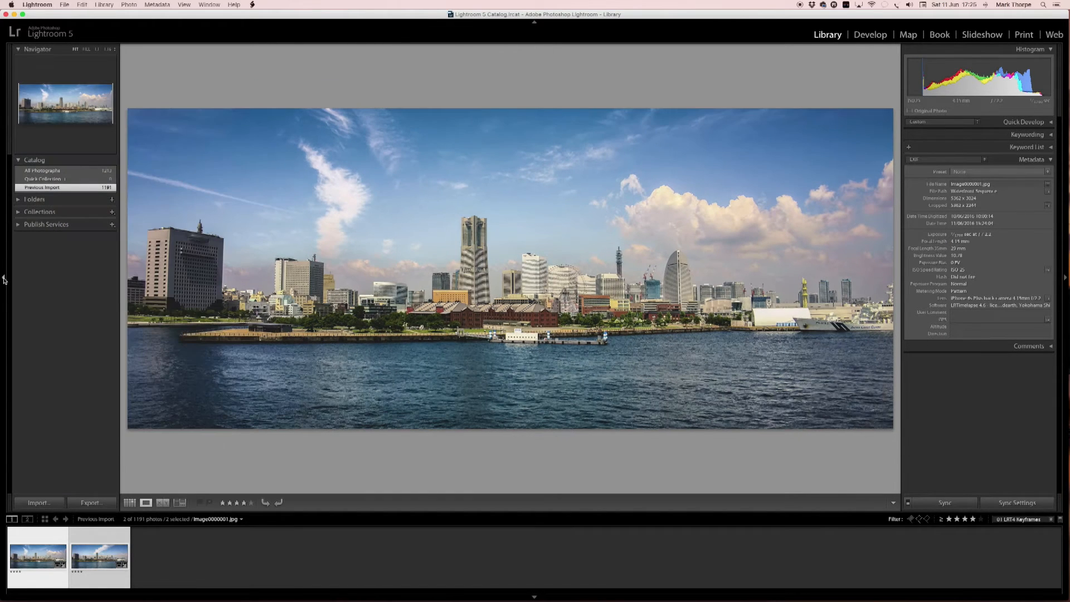
click(129, 502)
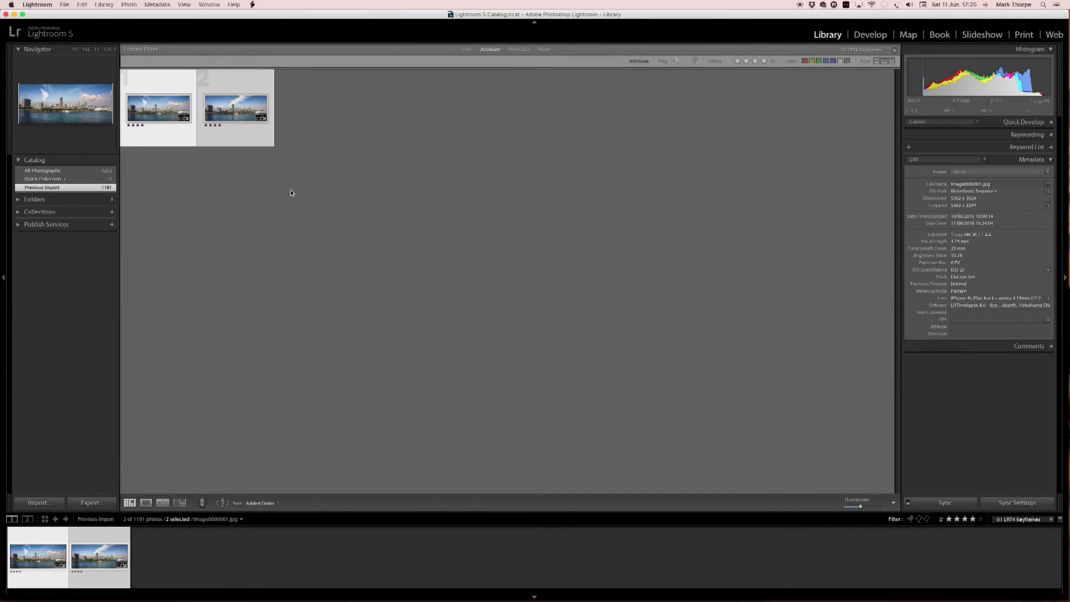
super+click(254, 140)
click(254, 138)
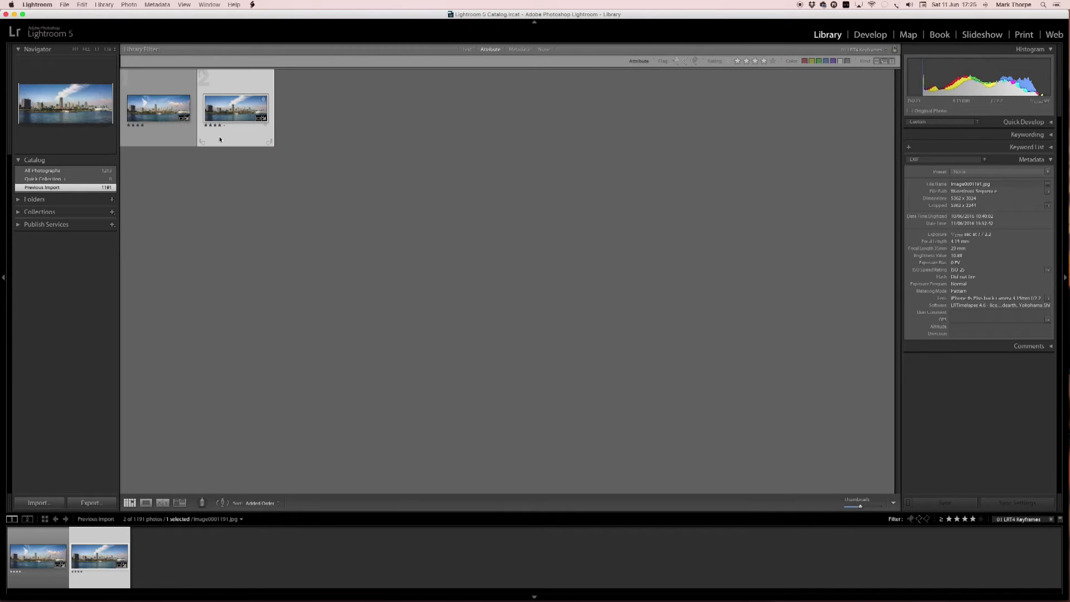
click(82, 5)
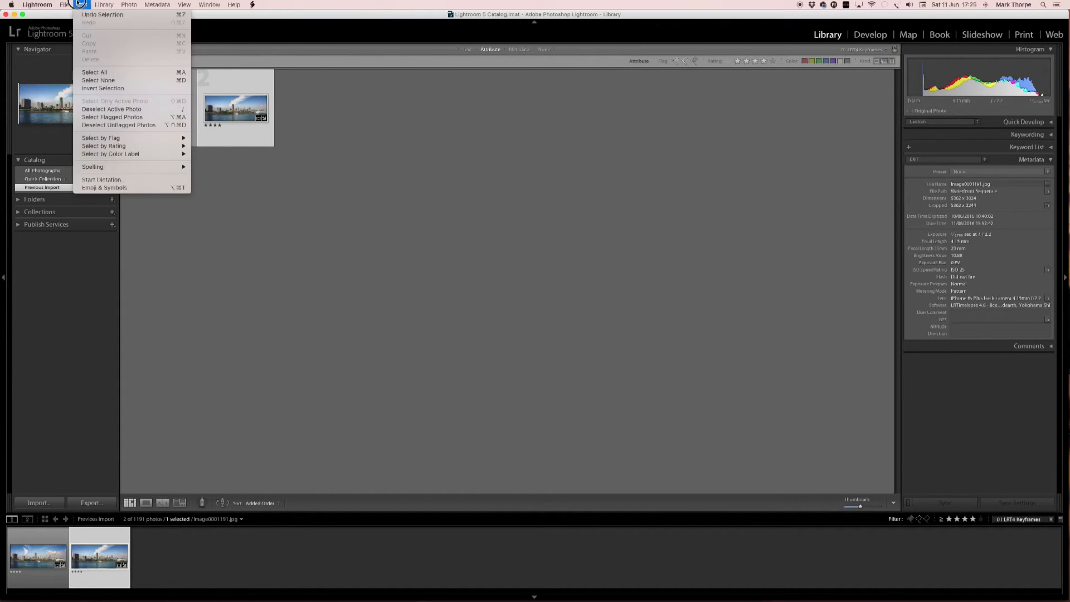
click(91, 72)
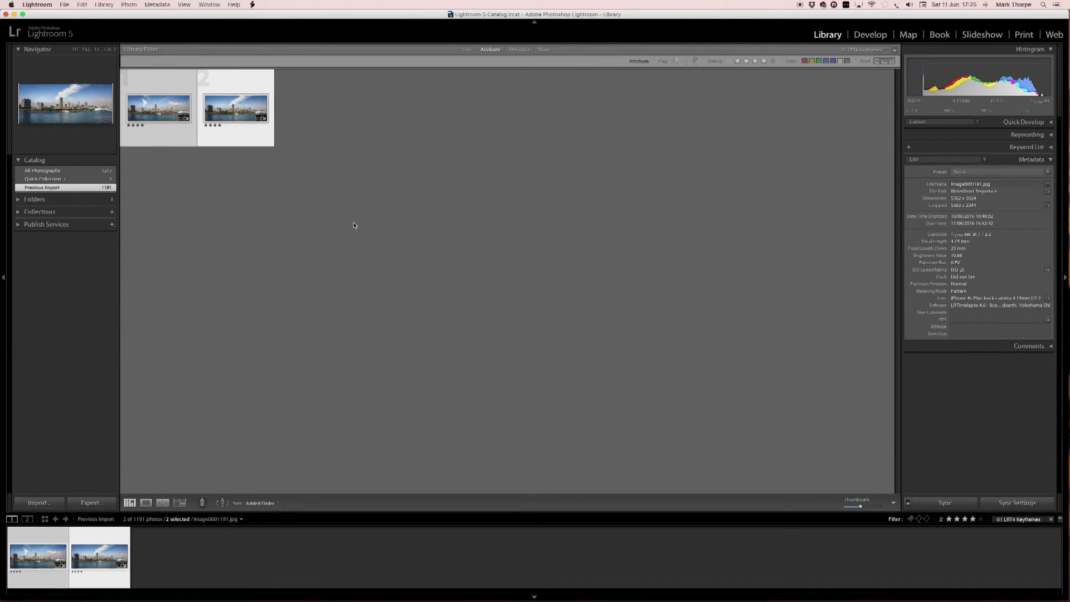
Step: Save the metadata of both keyframes to their files and apply the 00 LRT4 Full Sequence filter preset
click(156, 5)
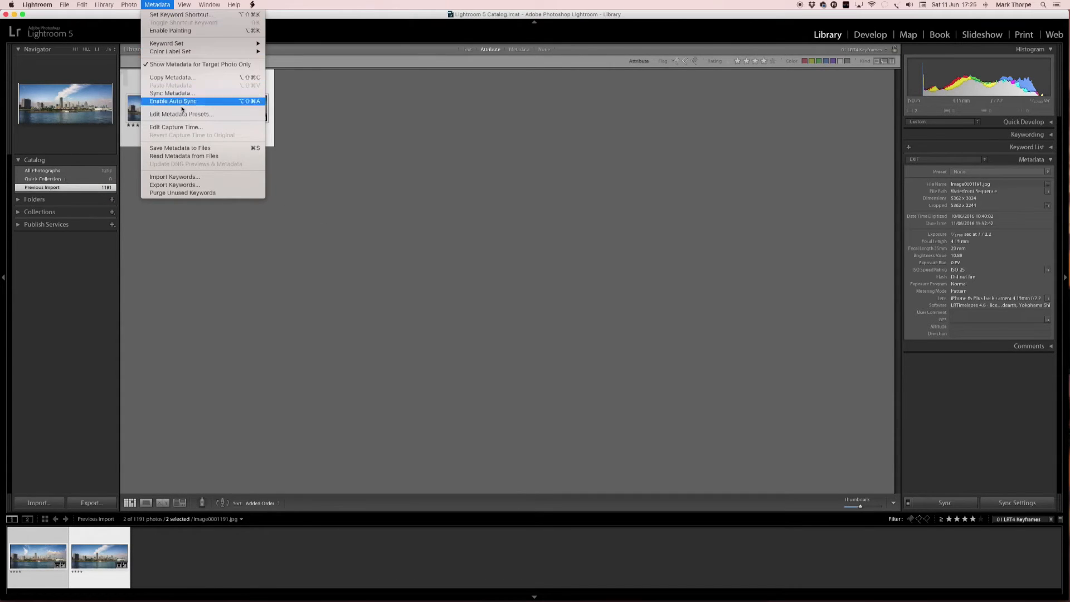
click(181, 149)
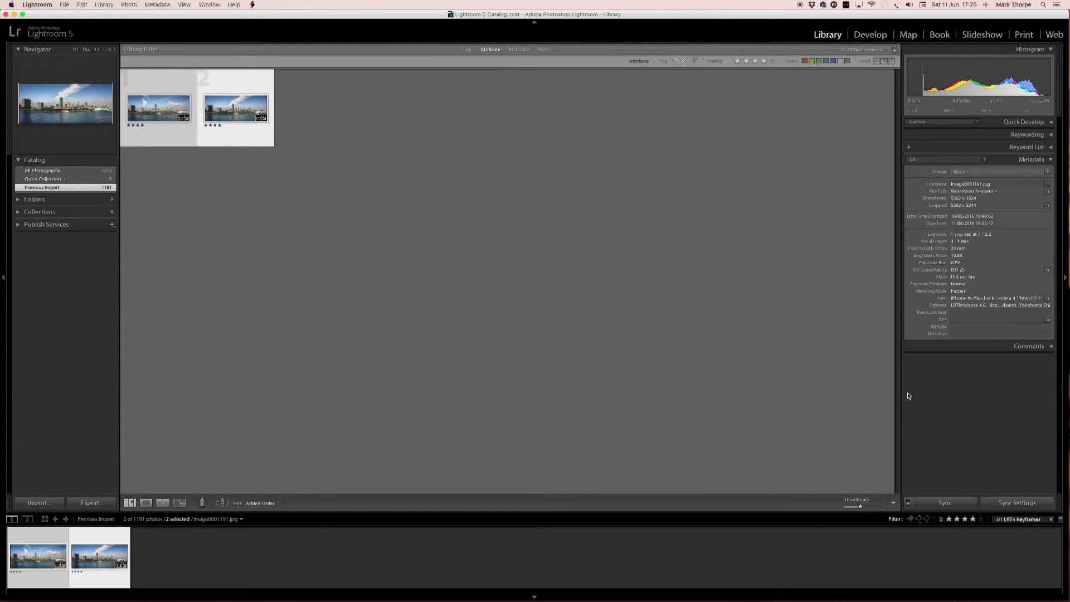
click(1025, 519)
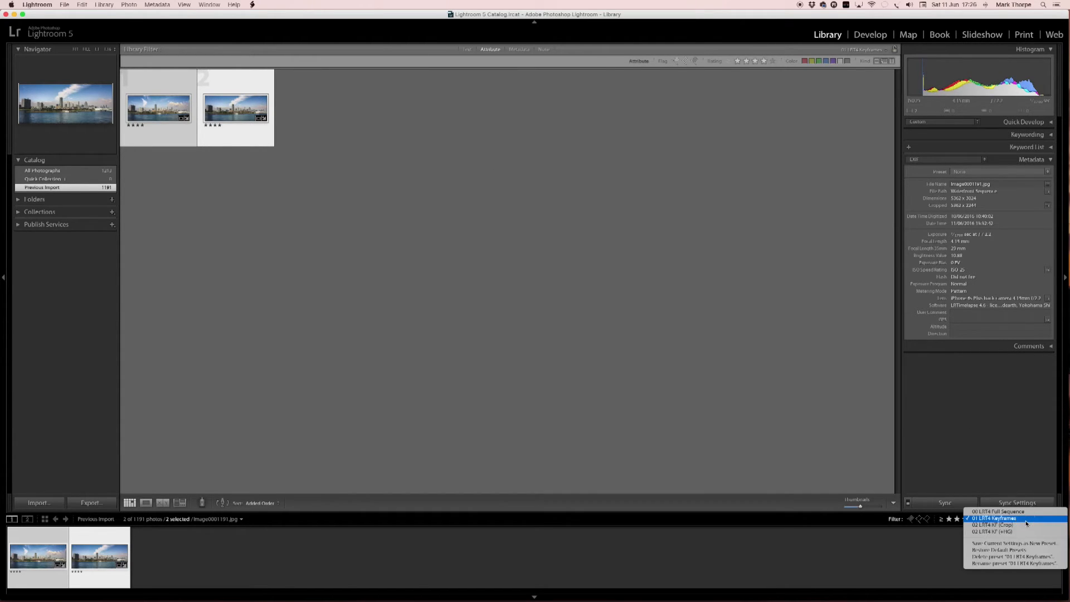
click(1025, 511)
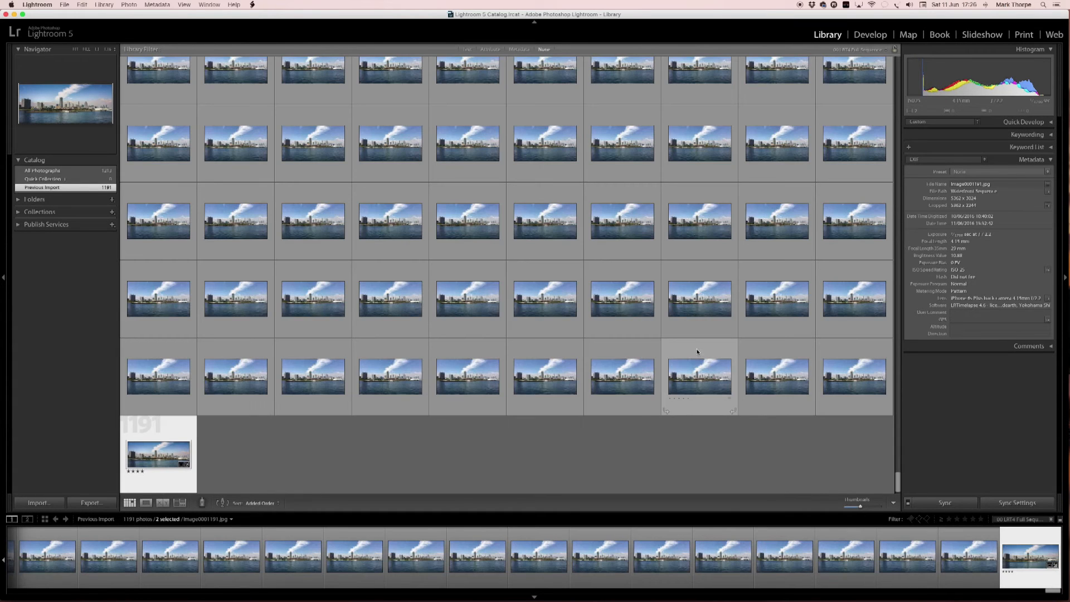
Step: Switch to LRTimelapse, reload the Waterfront Sequence metadata and create an Auto Transition between the keyframes
mouse_move(466, 581)
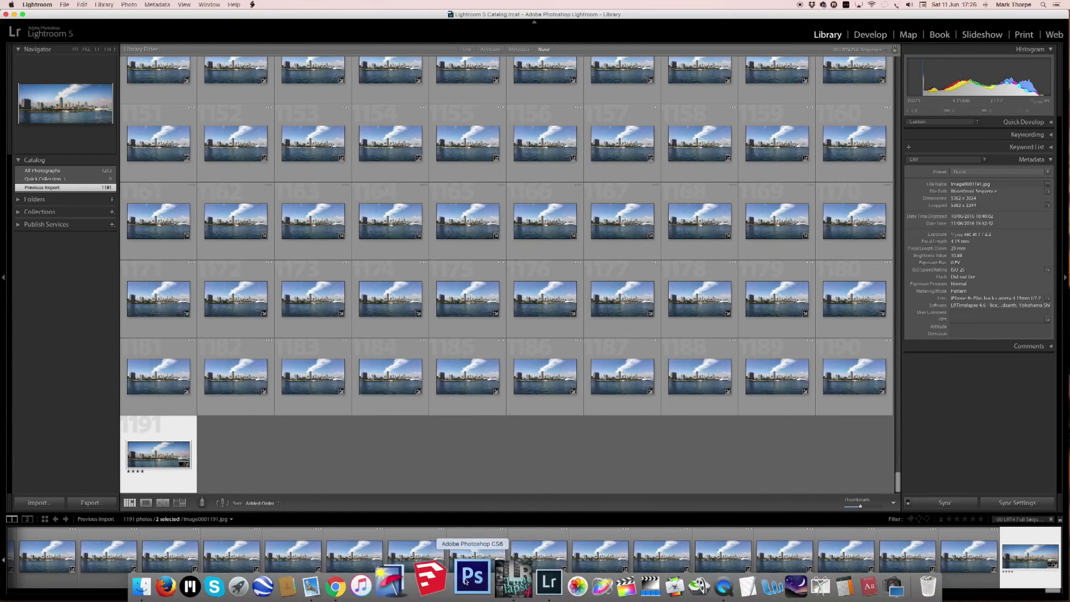
click(493, 580)
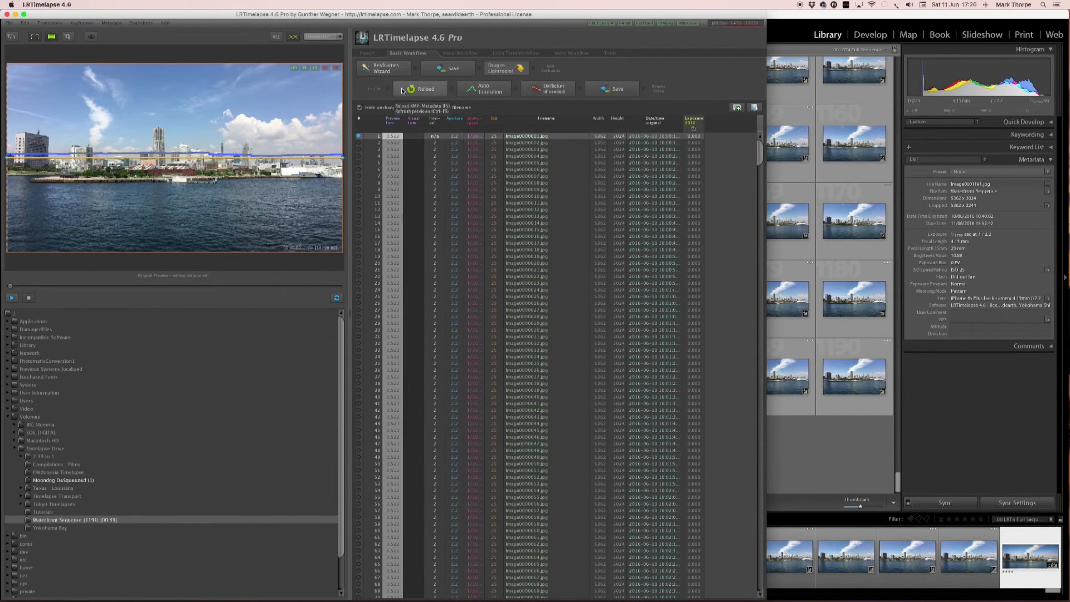
click(422, 91)
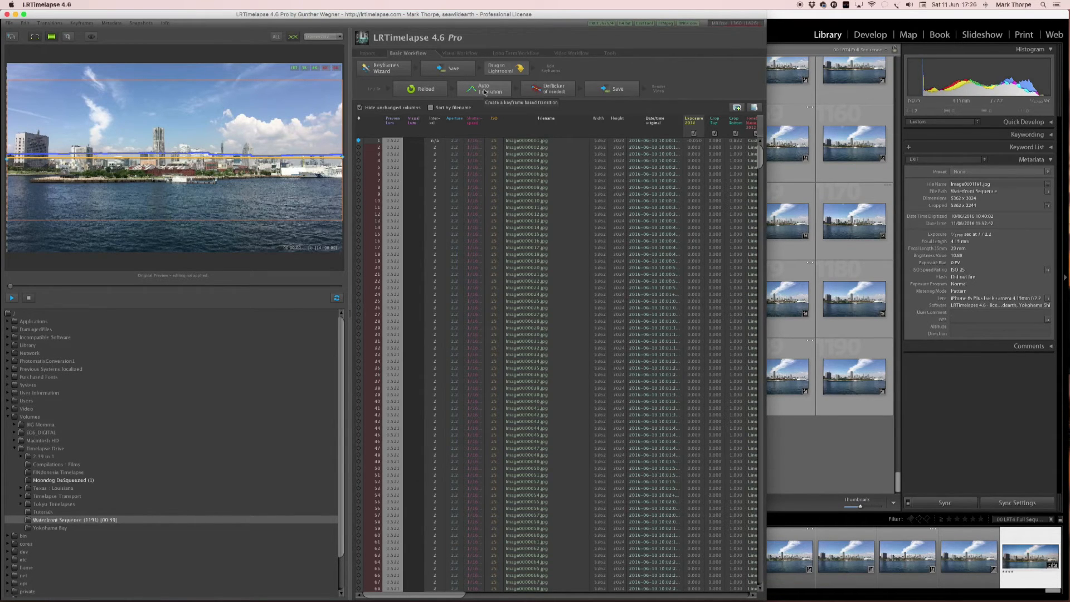
click(485, 91)
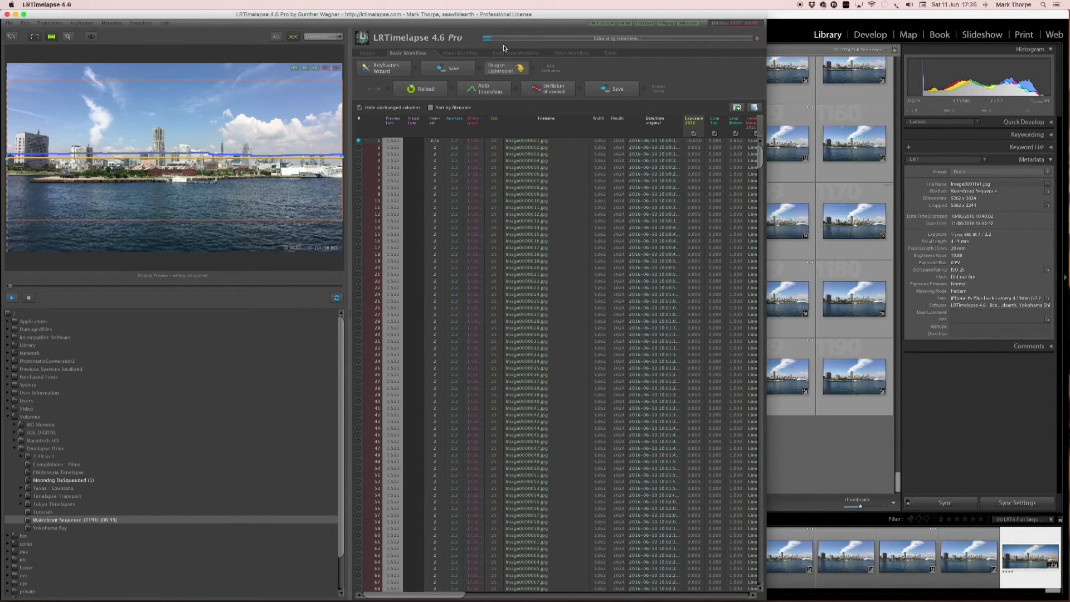
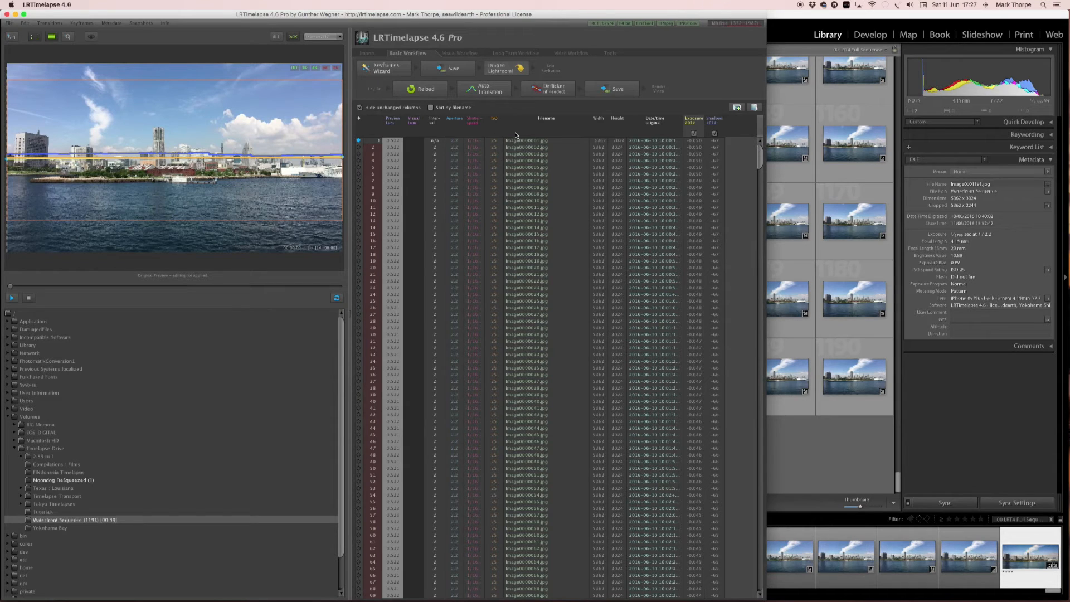
Step: Deflicker the sequence with Smoothing raised to slightly past mid-range and save the result to the files
click(546, 89)
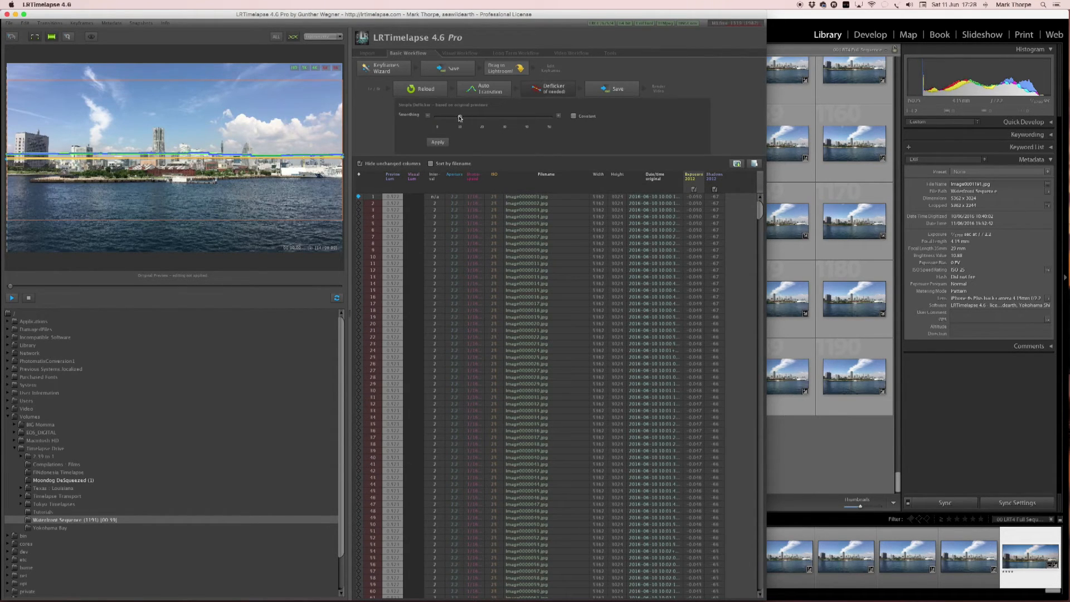
drag(460, 118, 506, 125)
click(438, 141)
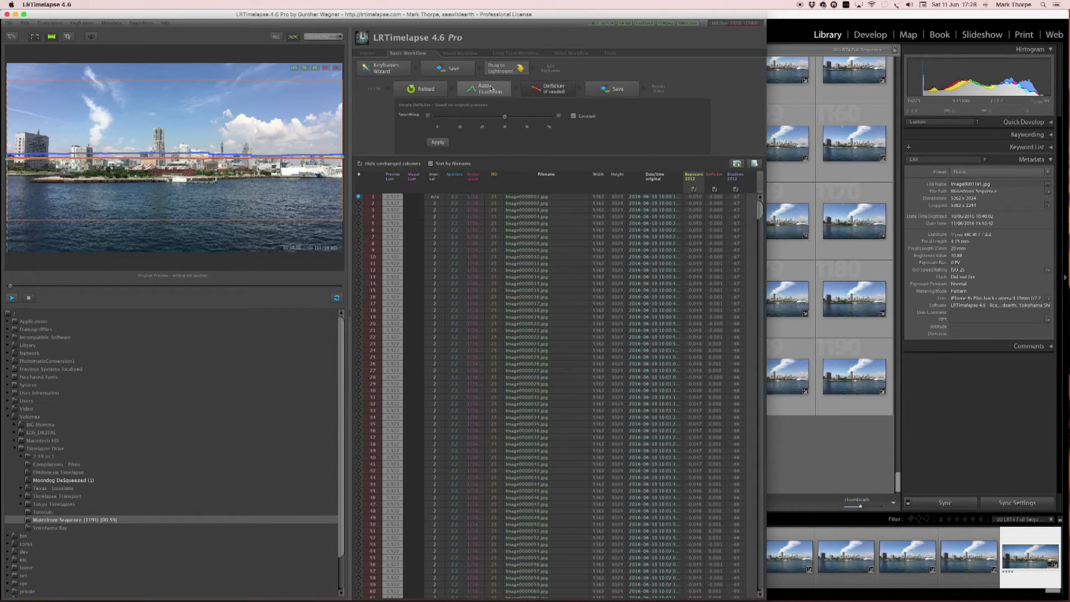
click(538, 88)
click(619, 89)
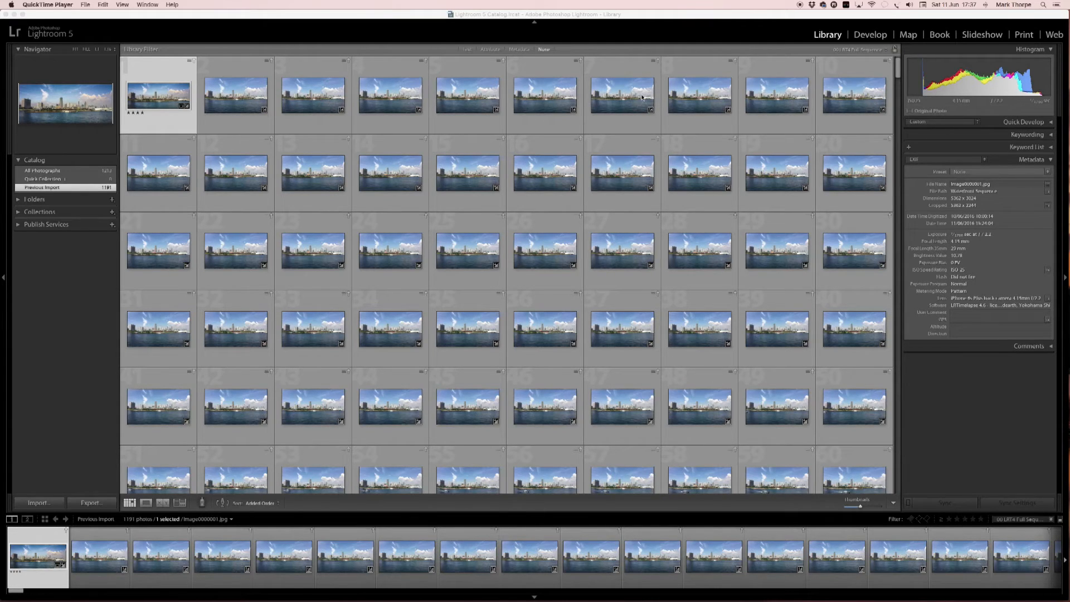
Step: Select all photos of the full sequence in the Lightroom Library and read their metadata from the files
click(227, 26)
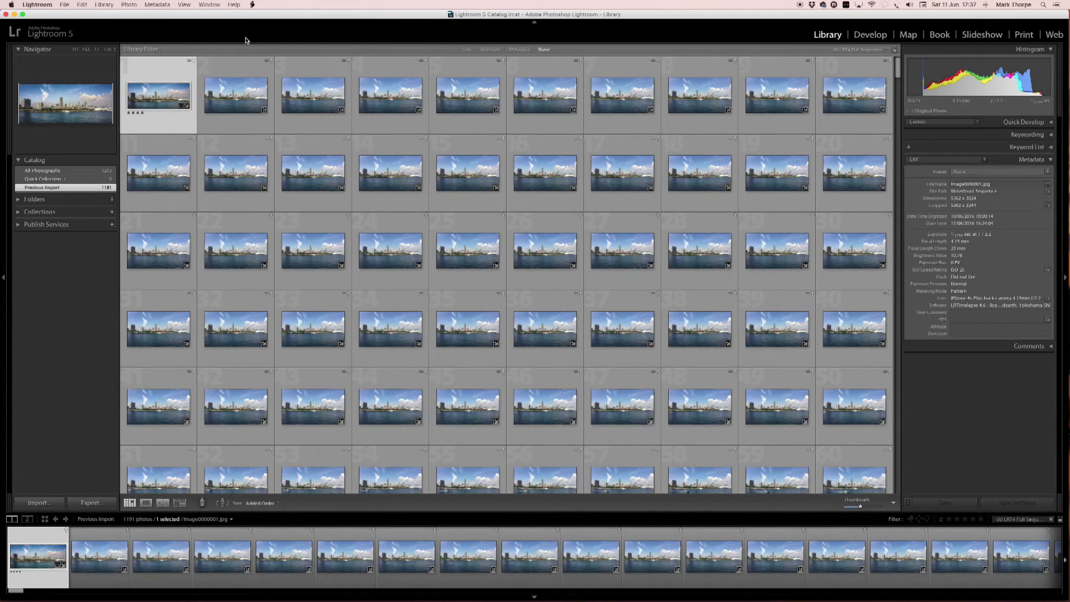
click(81, 4)
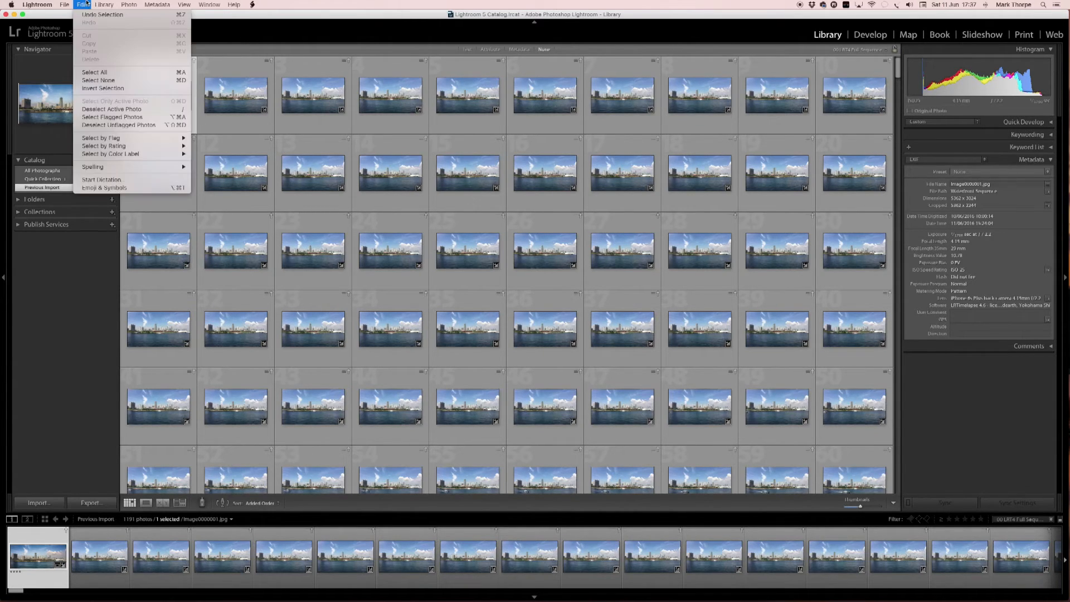
click(114, 73)
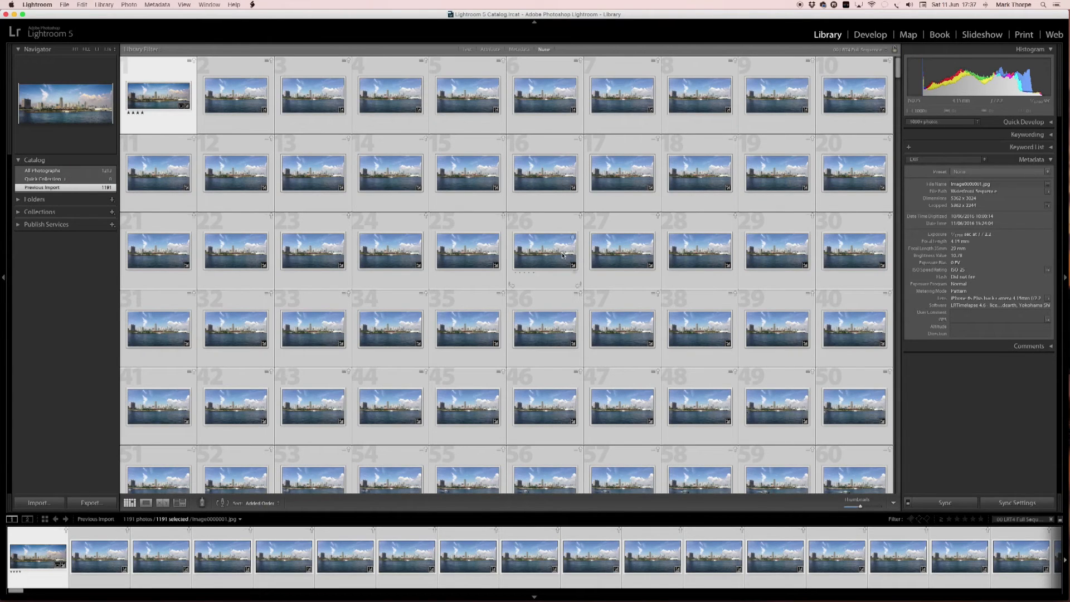
click(156, 4)
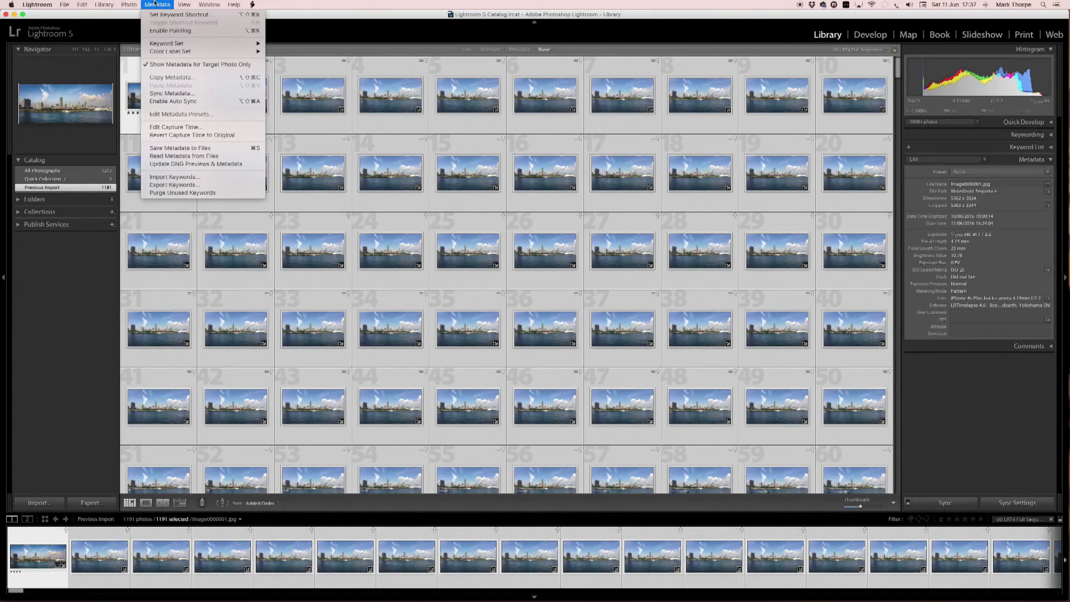
click(184, 156)
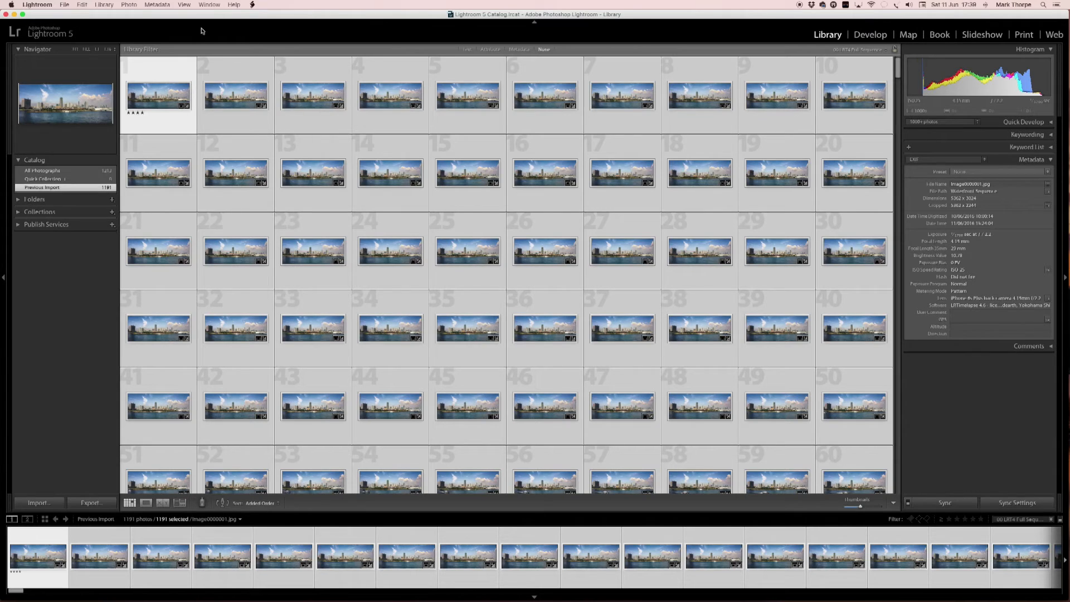
Step: Go to the sequence's folder in the Library and select only the first photo in the grid
click(128, 4)
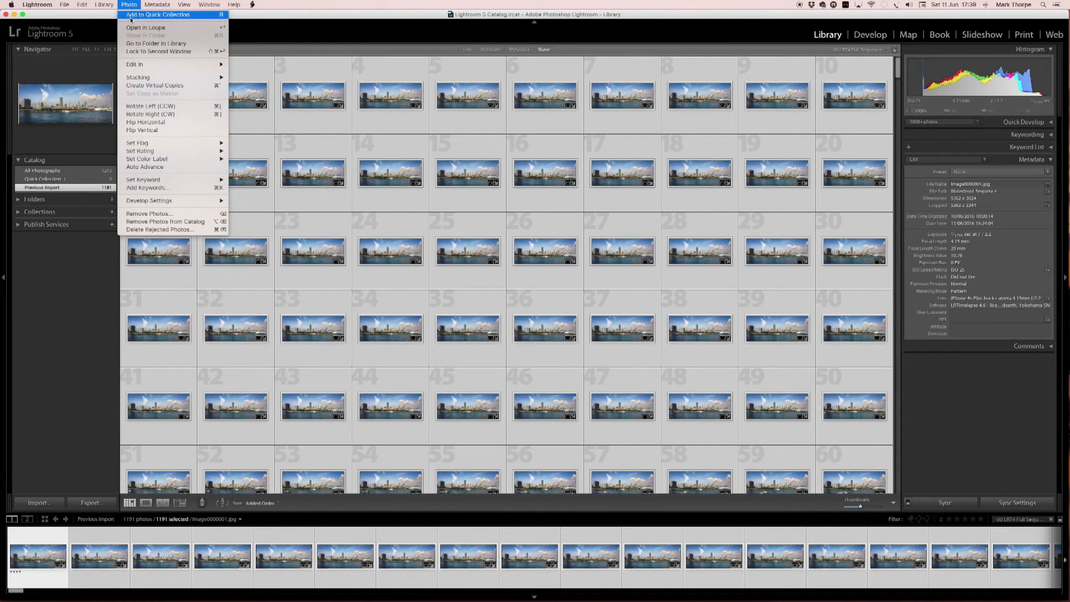
click(146, 44)
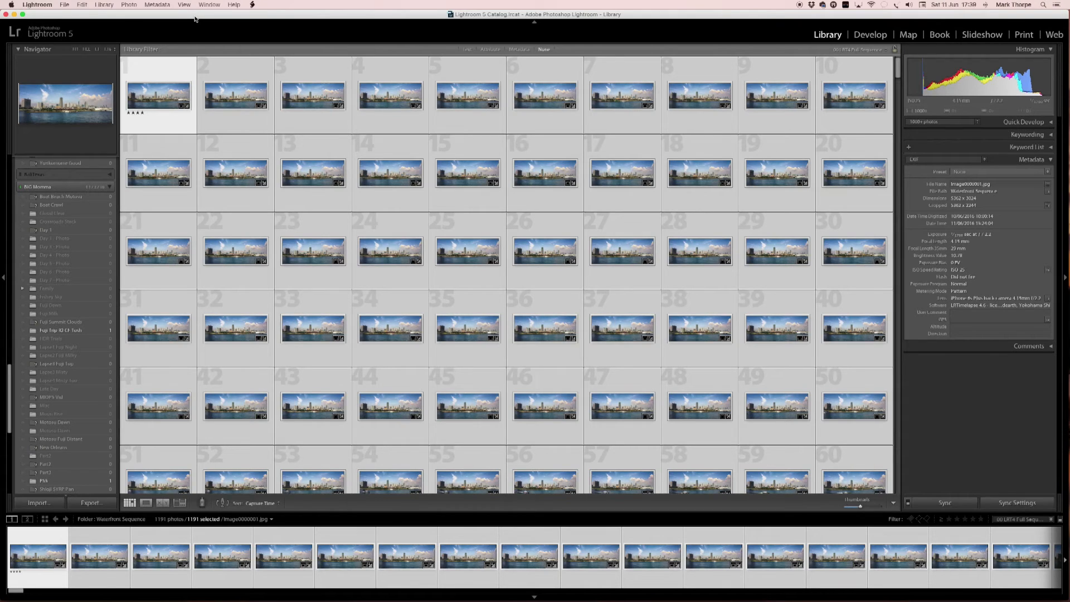
click(162, 70)
click(170, 67)
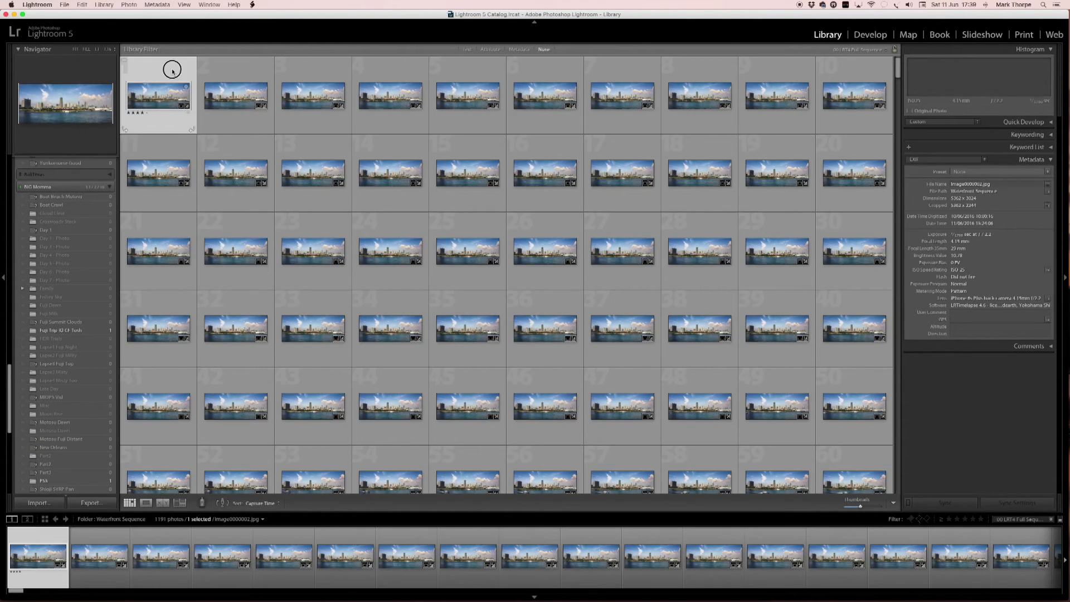
Step: Select all photos of the sequence and set up their export with the LRTimelapse Pro preset for original-size 16-bit lossless TIFFs
click(82, 5)
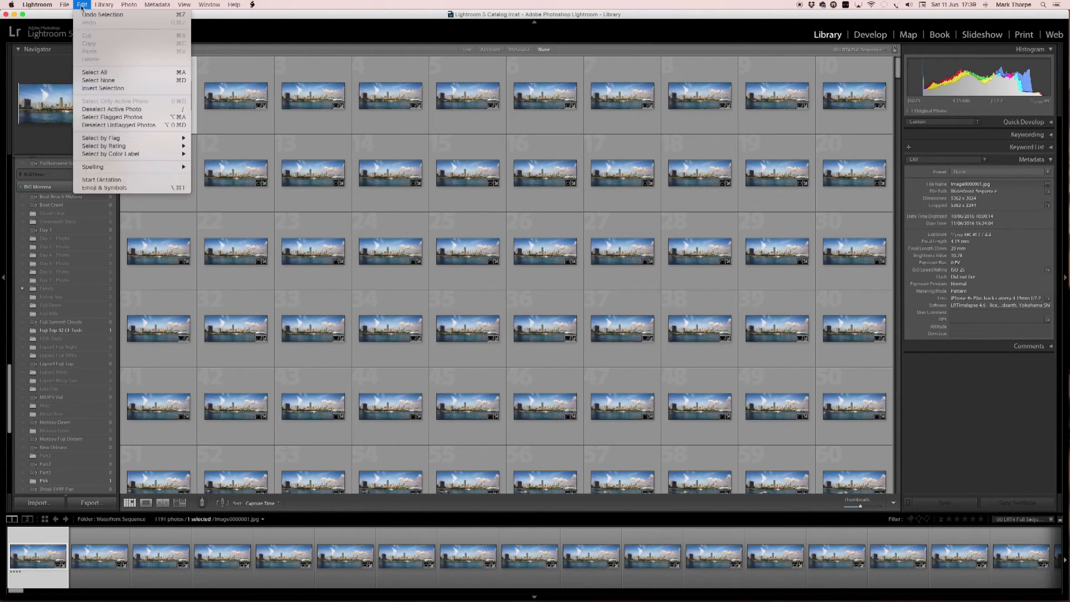
click(98, 72)
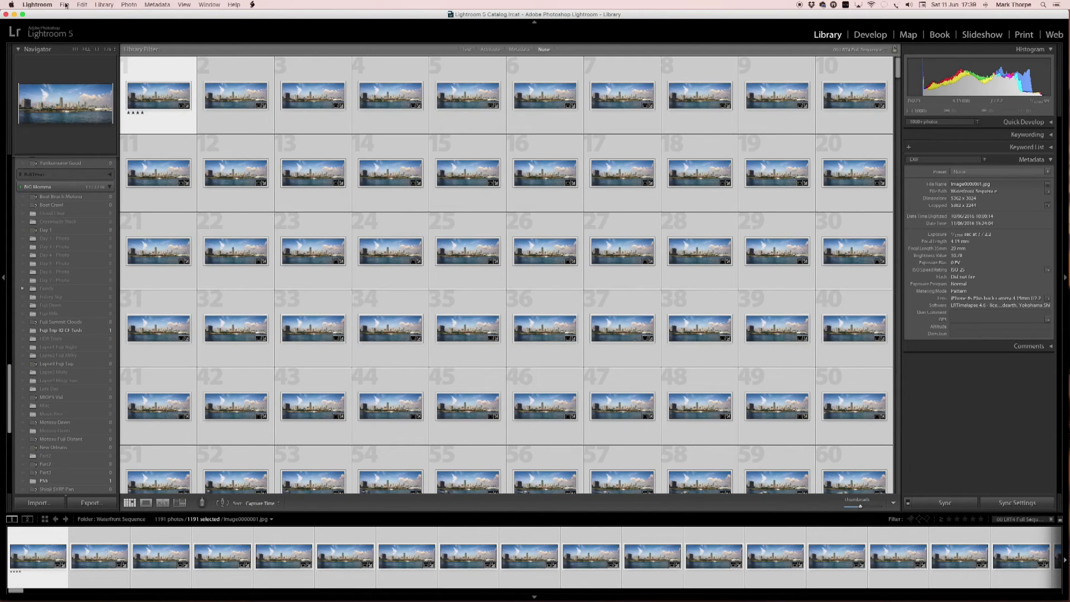
click(65, 5)
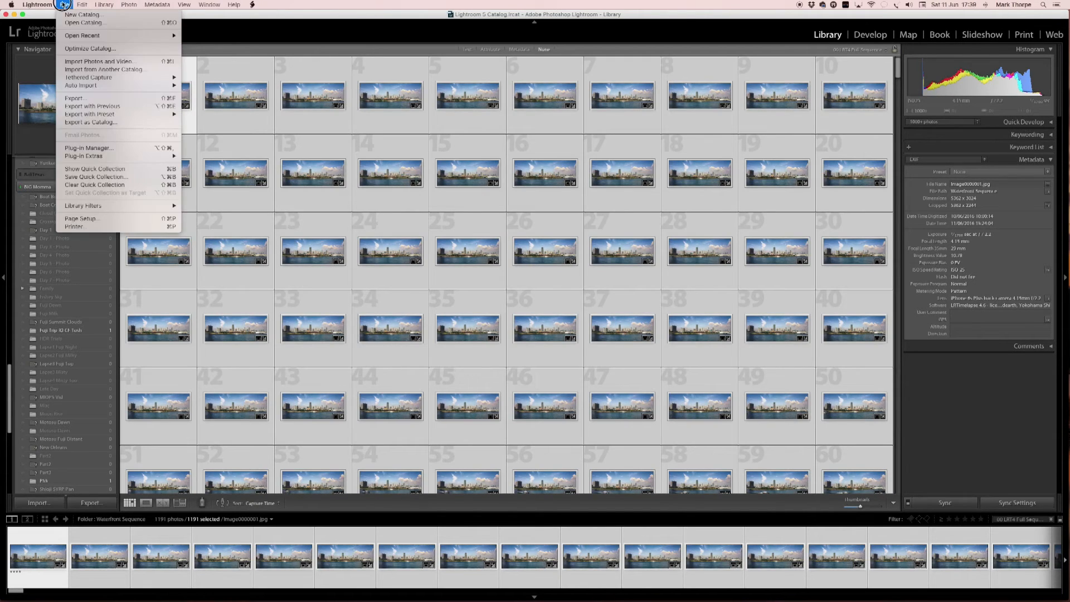
click(104, 100)
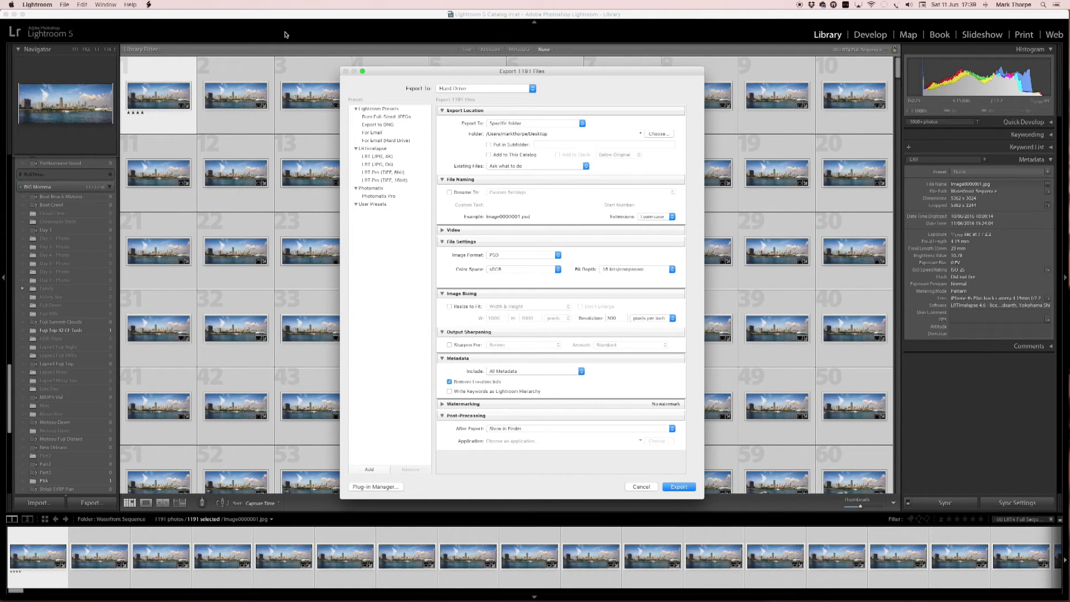
click(383, 157)
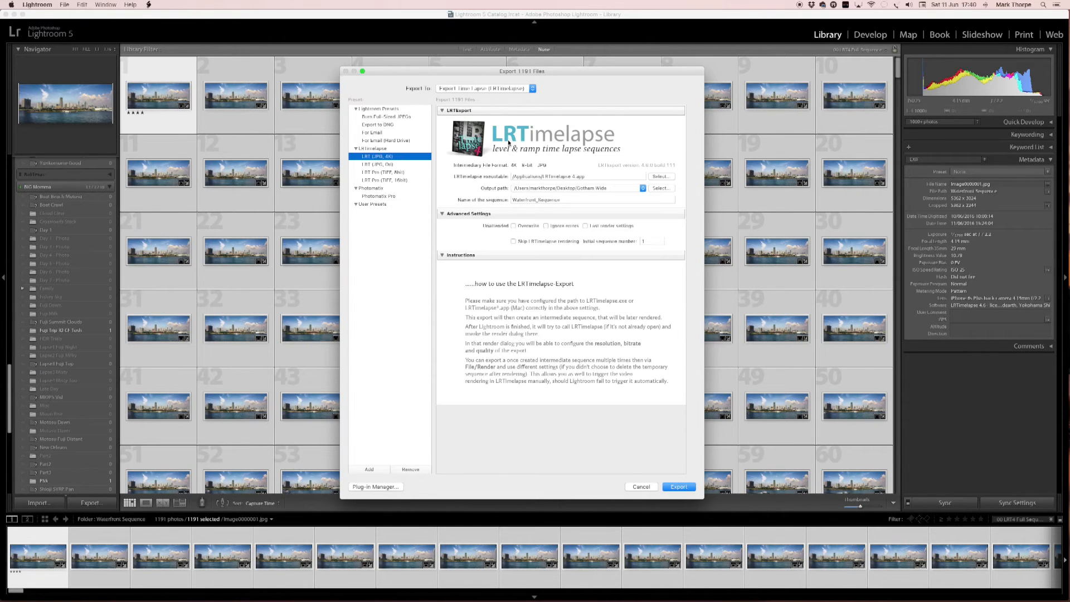
click(381, 165)
click(384, 173)
click(393, 181)
Step: Set the output path to a new folder "Timelapse Transport" inside Pictures and export the sequence
click(661, 189)
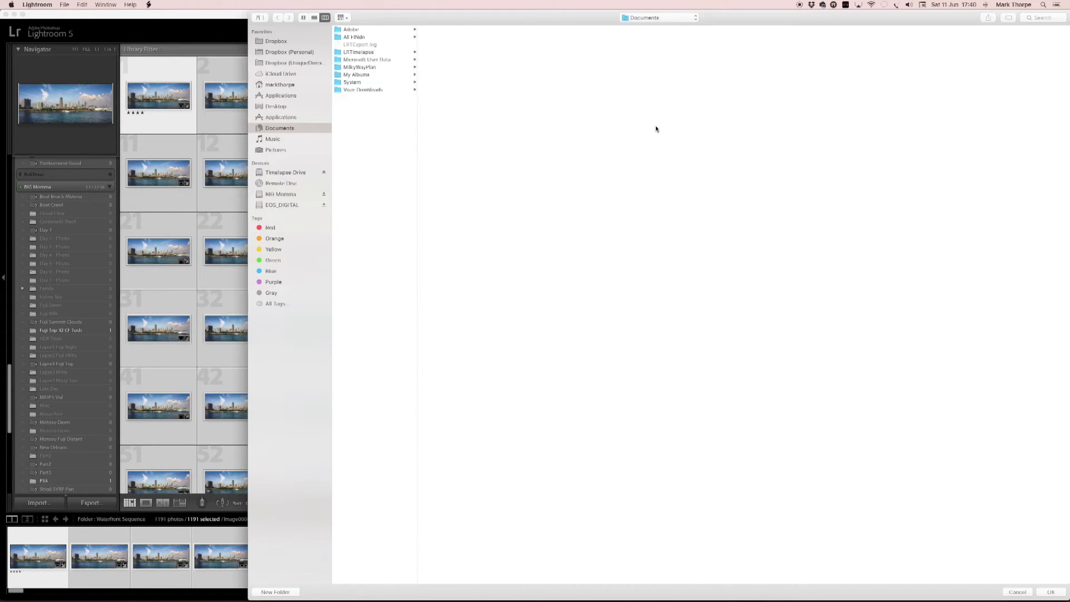
click(351, 113)
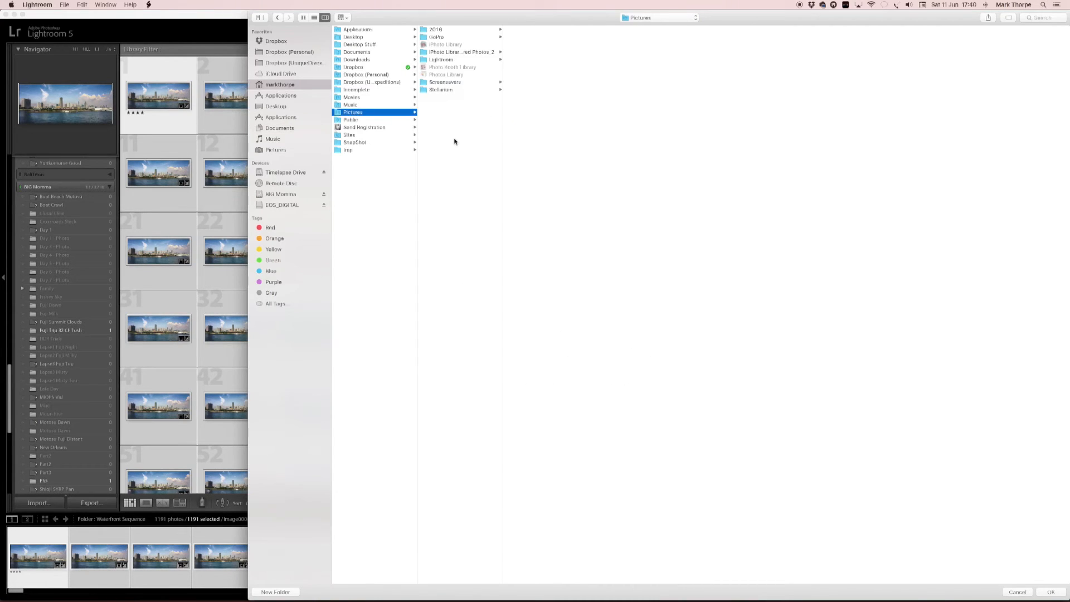
click(276, 592)
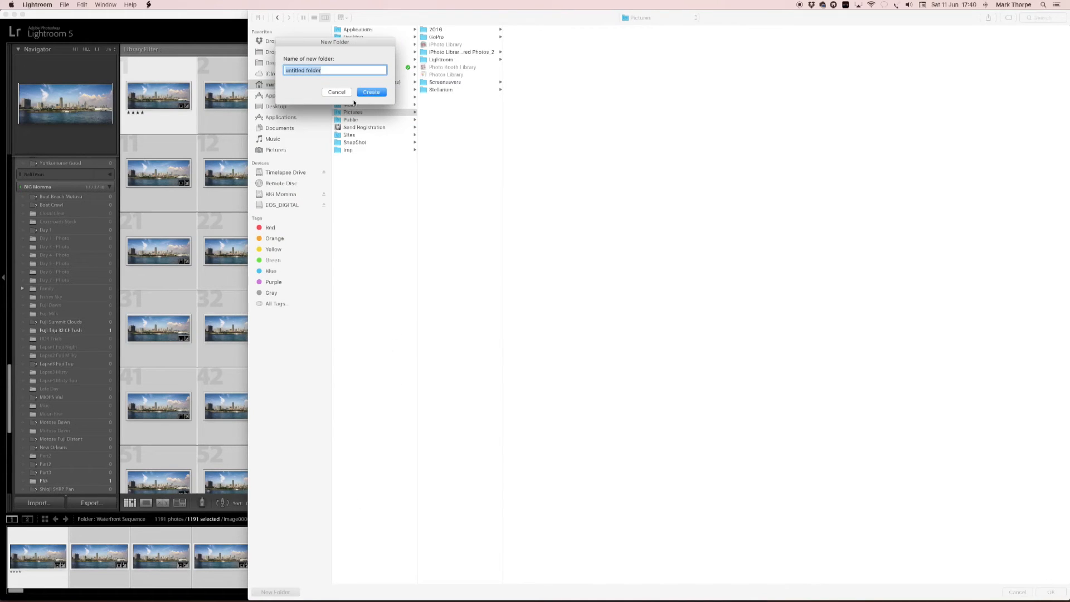
text(Timelapse Transport)
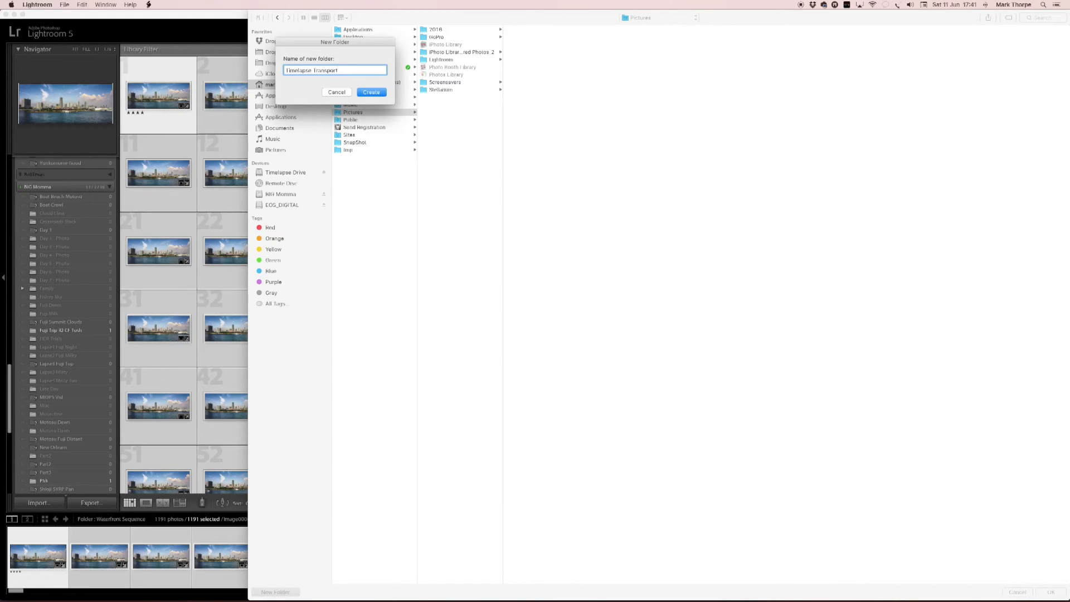
click(377, 93)
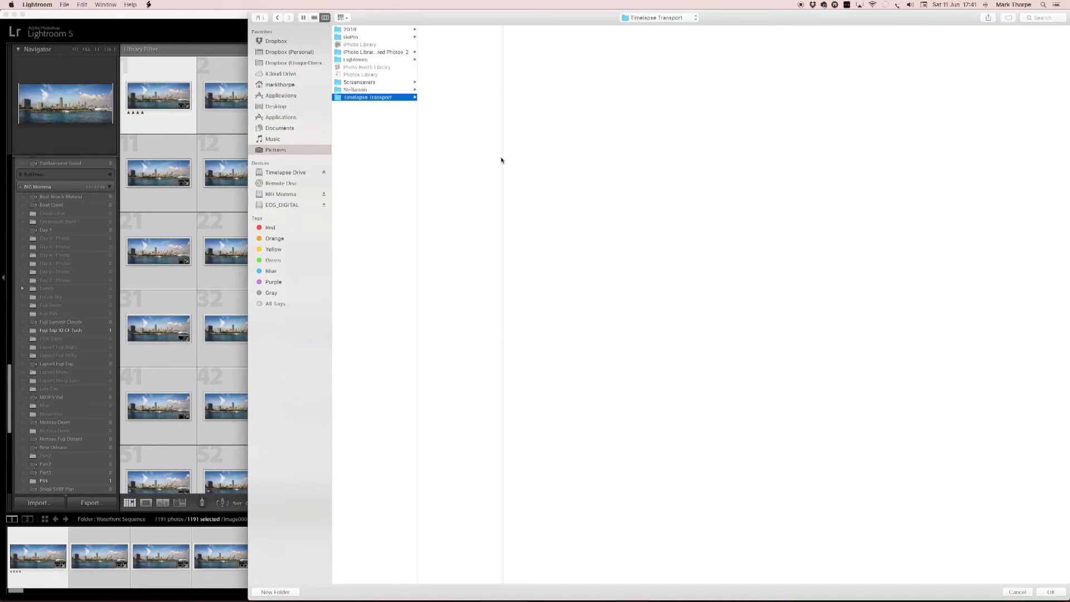
key(Return)
click(577, 200)
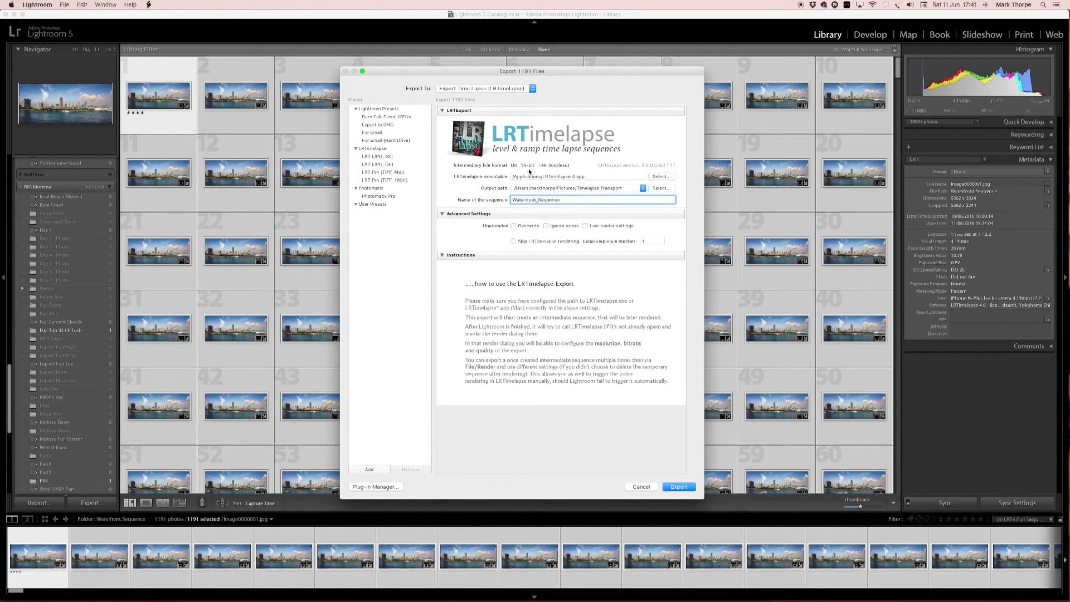
click(677, 486)
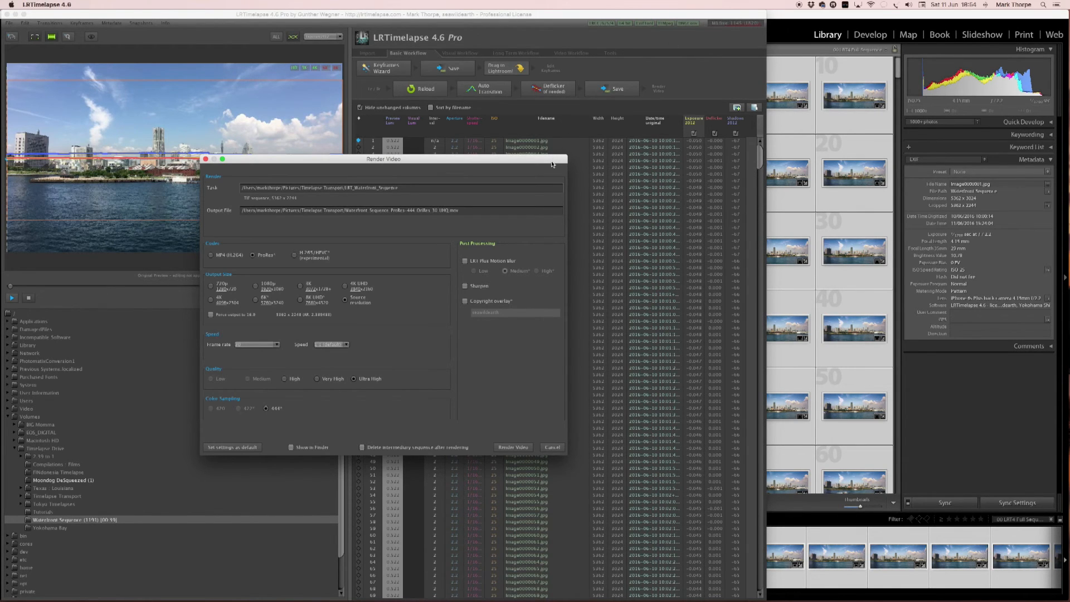
Step: Enlarge and reposition the Render Video dialog in LRTimelapse so that all its settings have room
drag(552, 158, 556, 115)
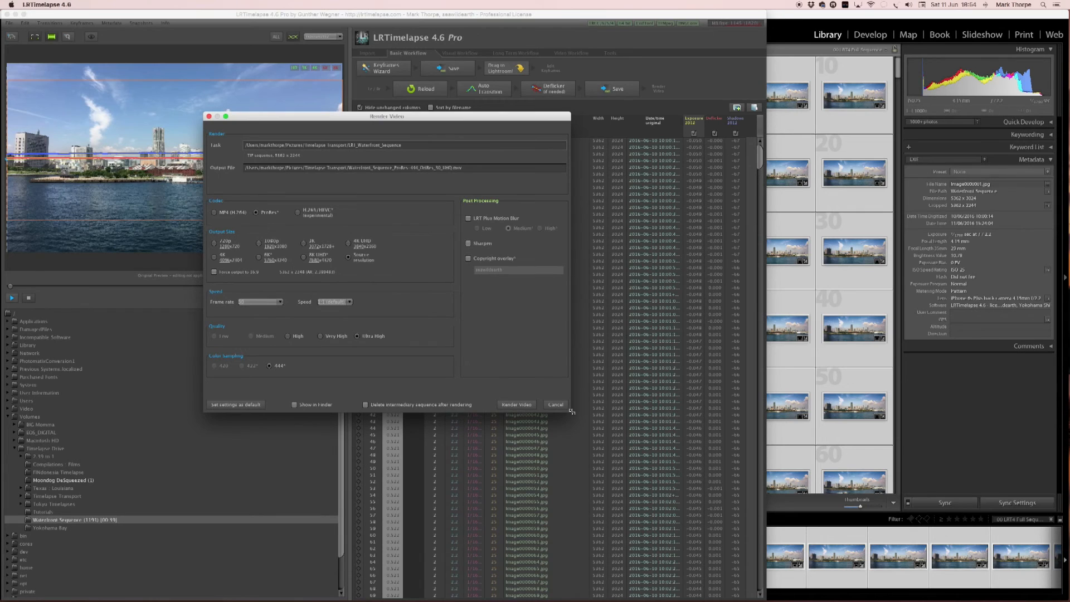
drag(568, 411, 832, 522)
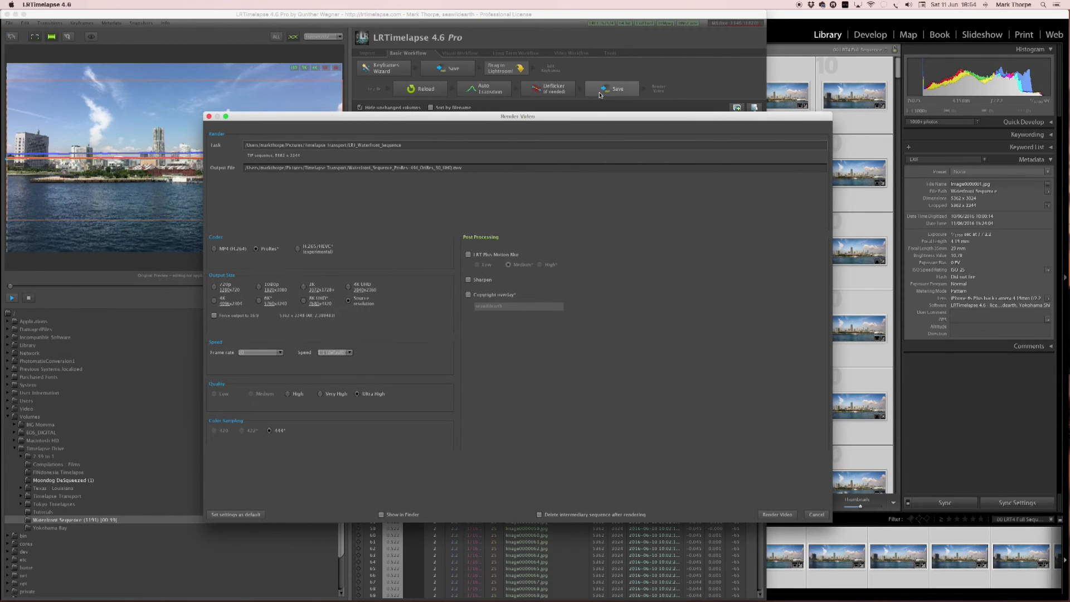
drag(595, 117, 592, 38)
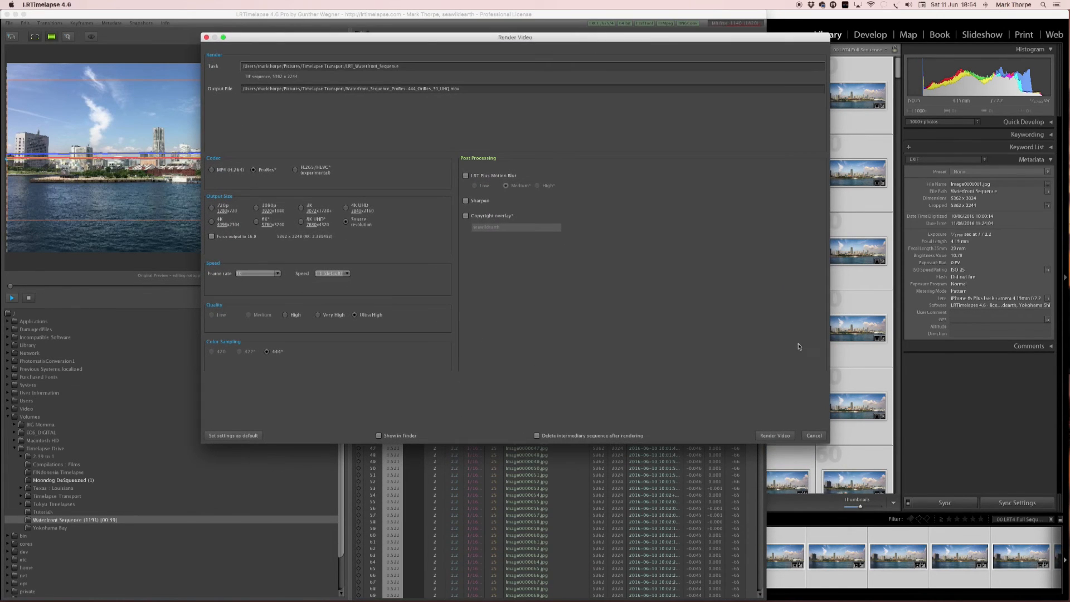
drag(827, 442, 978, 558)
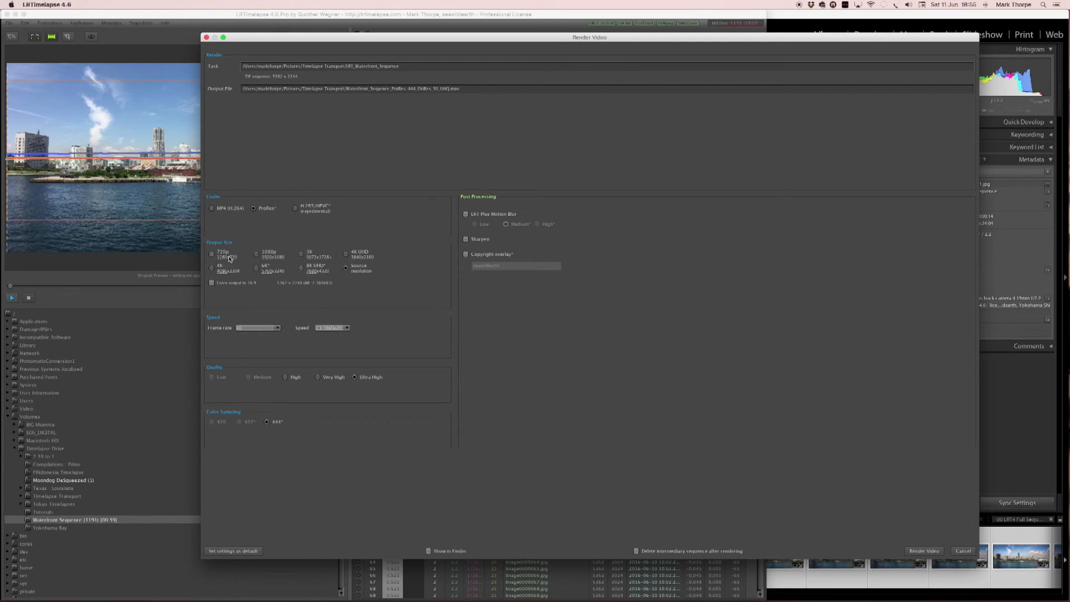
Step: Use Source resolution as the output size, set the frame rate to 48 and render the video
click(347, 255)
click(346, 269)
click(258, 329)
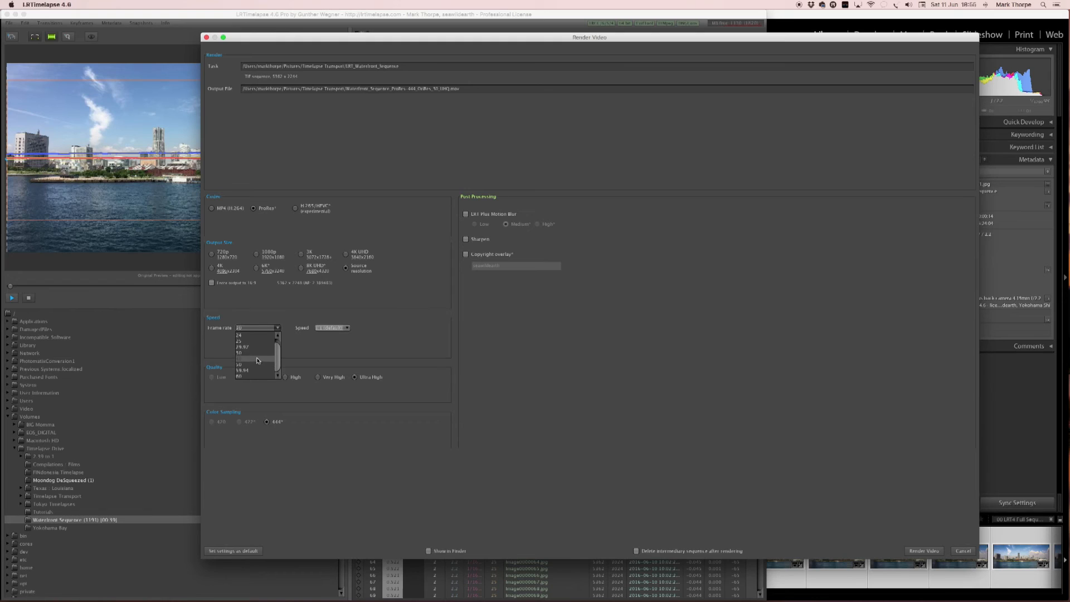
click(258, 358)
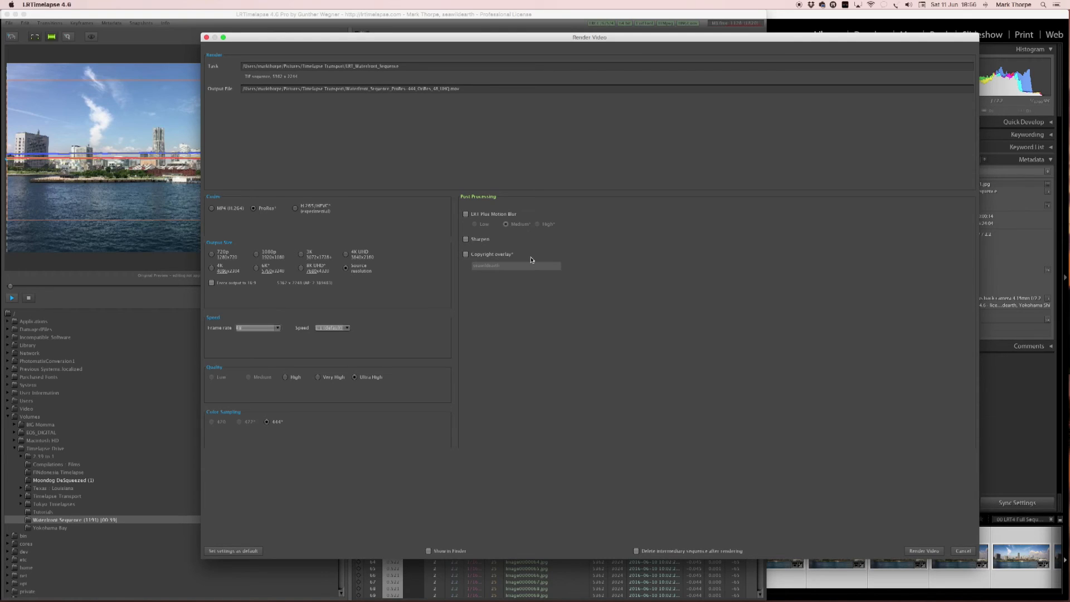
click(924, 550)
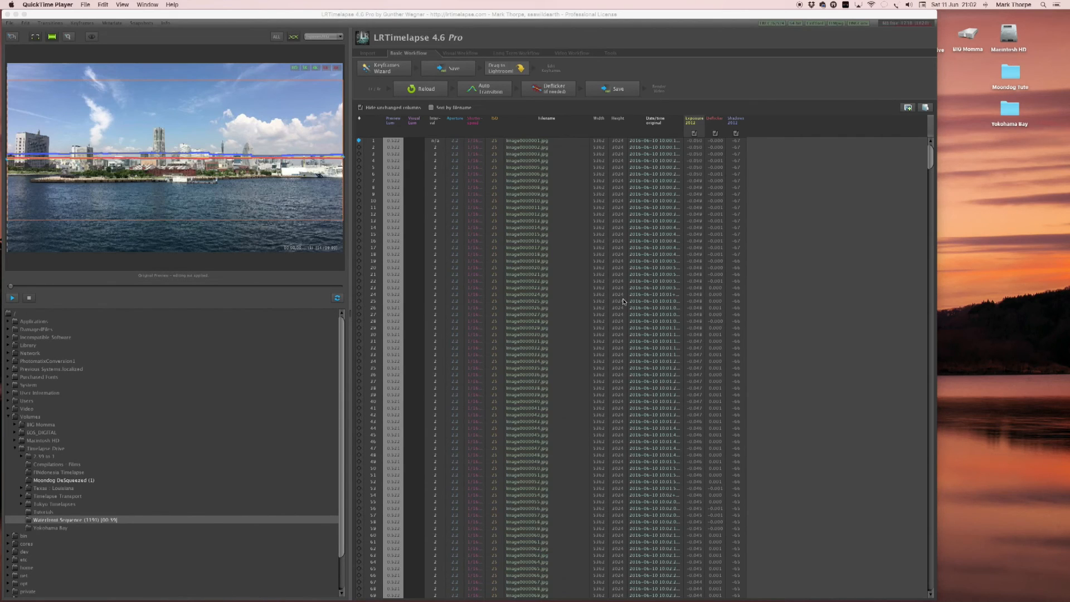
Step: Quit the open applications QuickTime Player, LRTimelapse and Lightroom
click(58, 4)
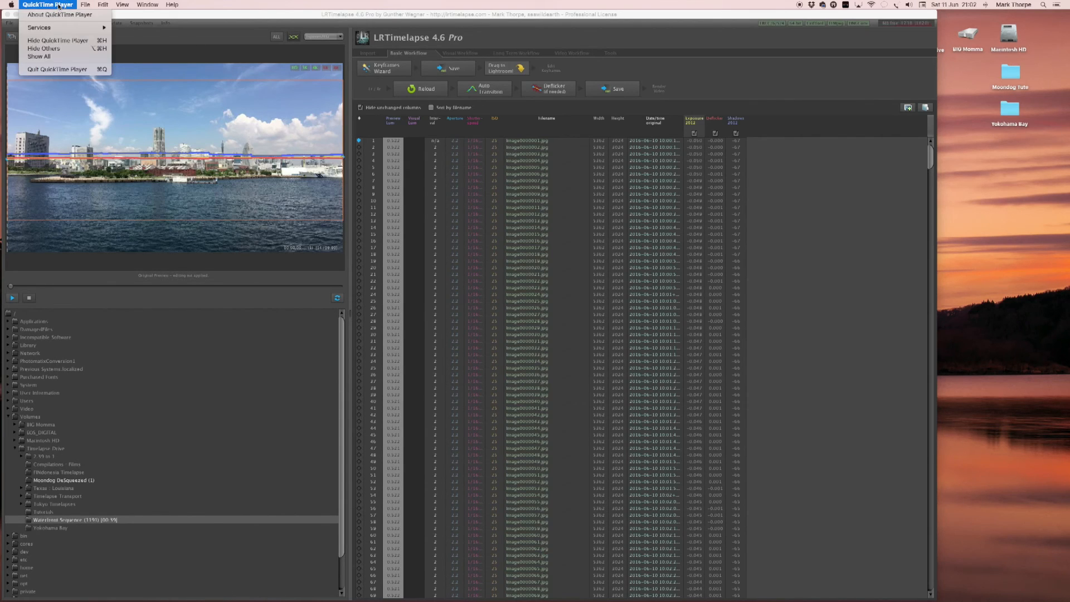
click(67, 70)
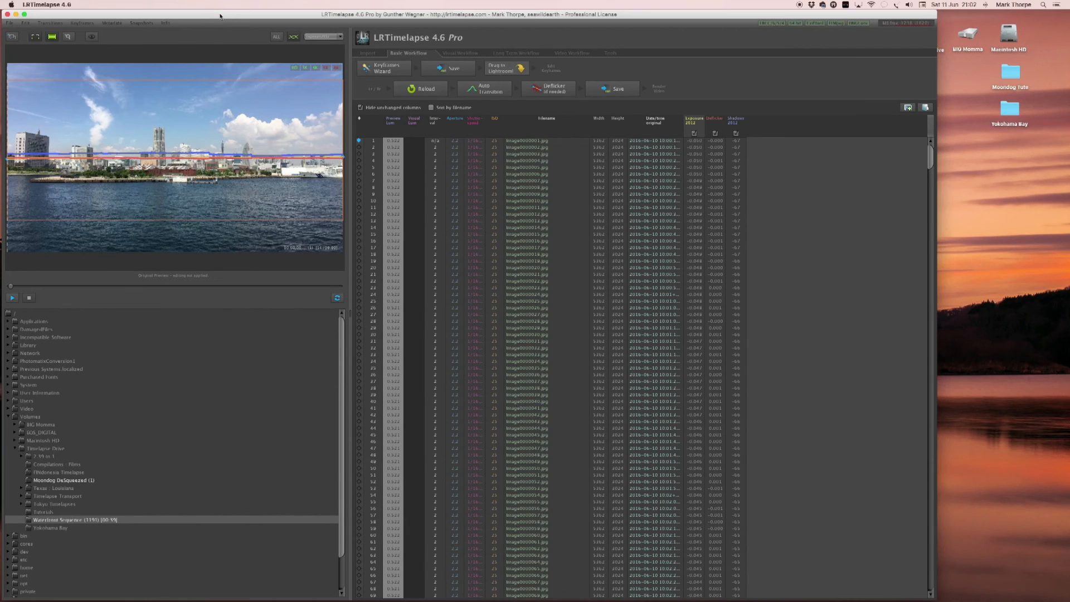
click(47, 5)
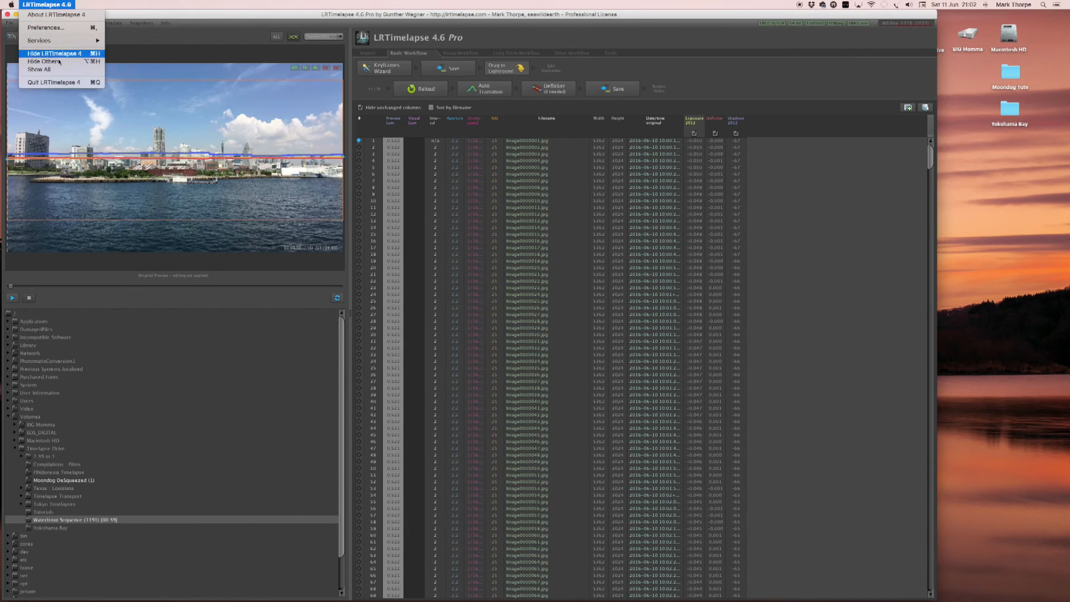
click(60, 85)
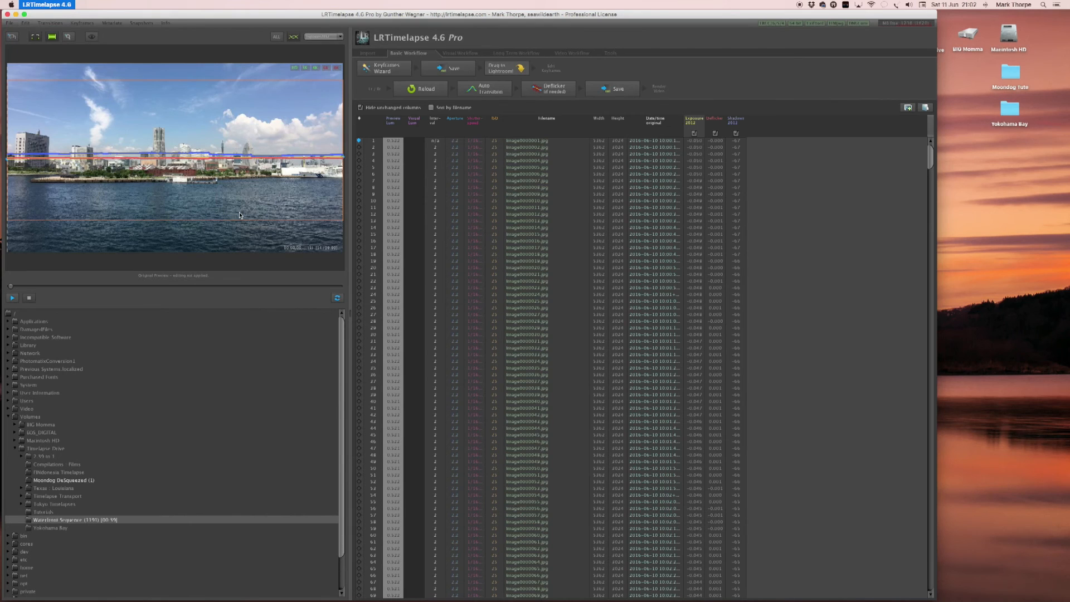
mouse_move(576, 582)
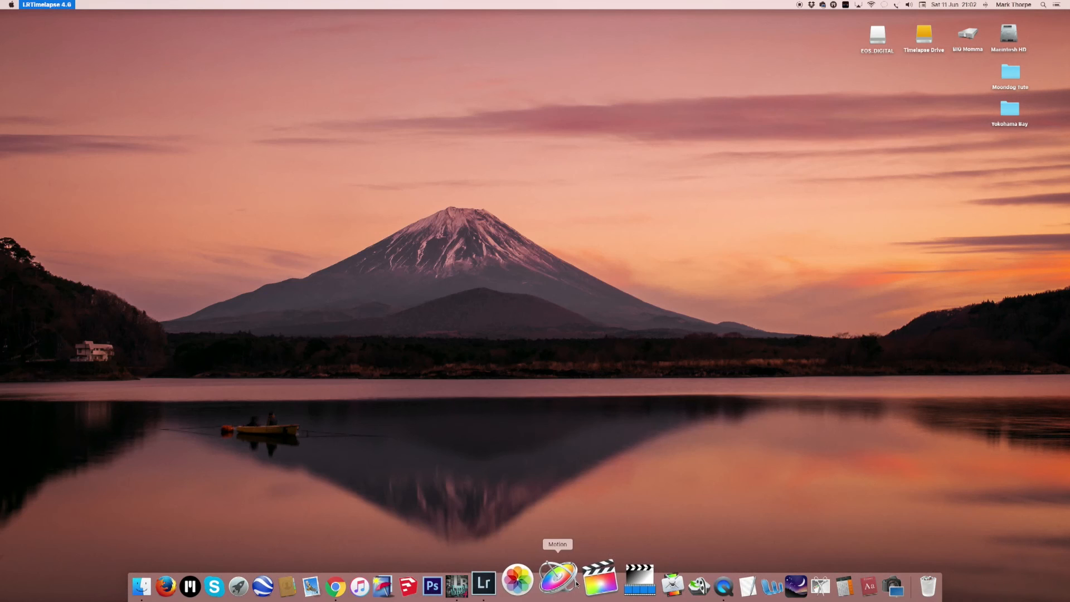
click(521, 579)
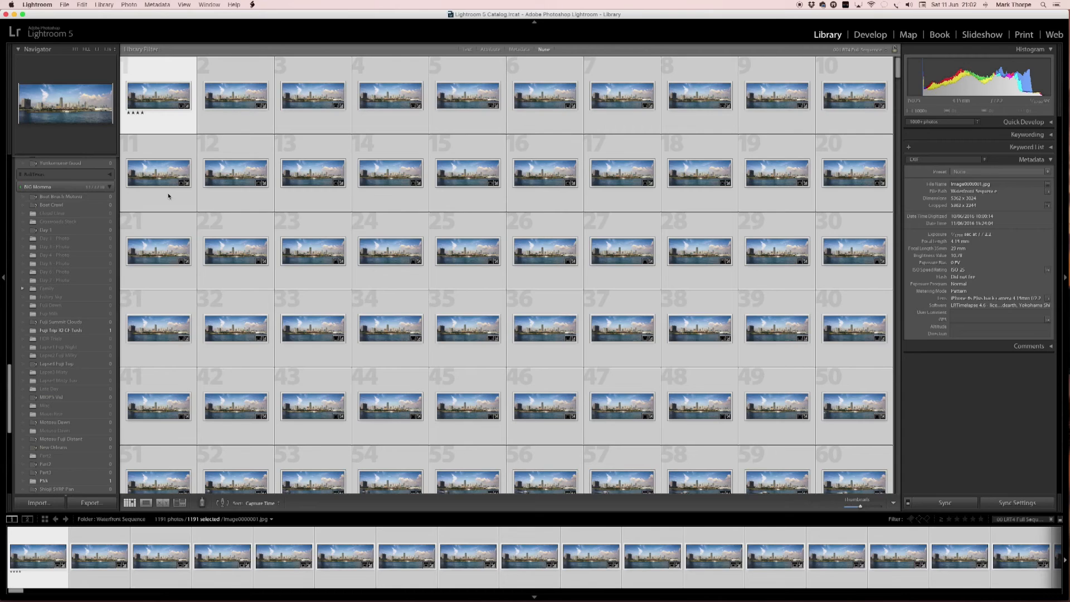
click(37, 4)
click(50, 105)
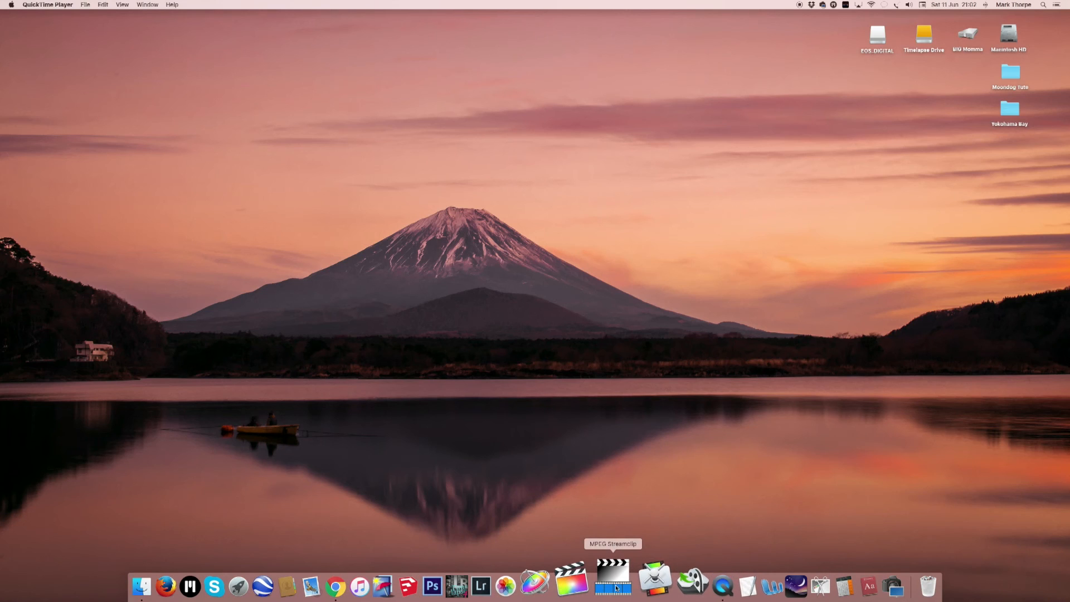
Step: Launch MPEG Streamclip and open Waterfront_Sequence_ProRes-444_OriRes_48_UHQ.mov from the Timelapse Transport folder in Pictures
click(616, 588)
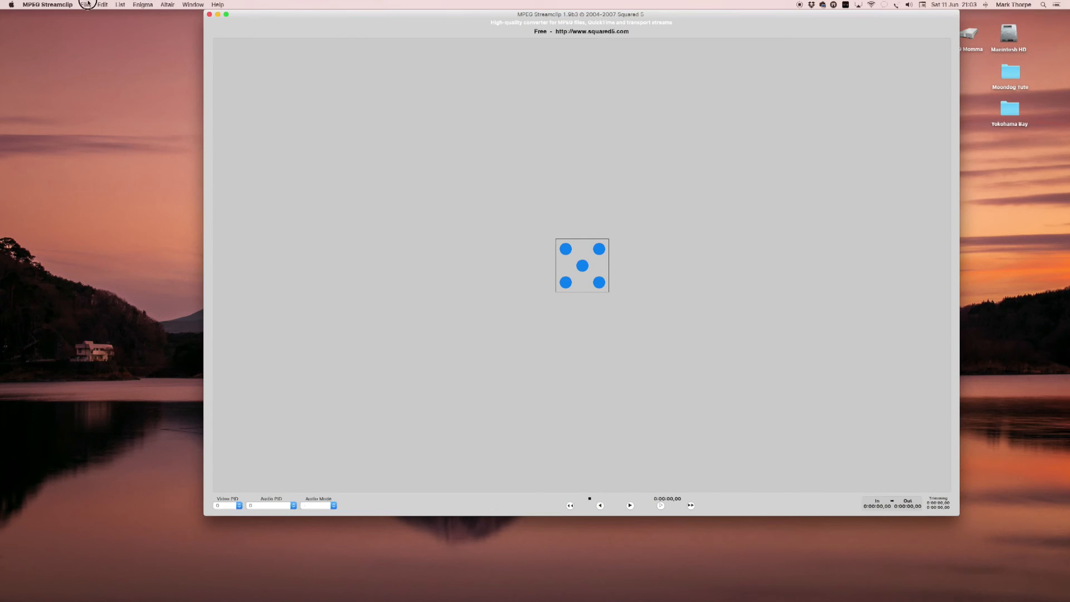
click(85, 5)
click(97, 16)
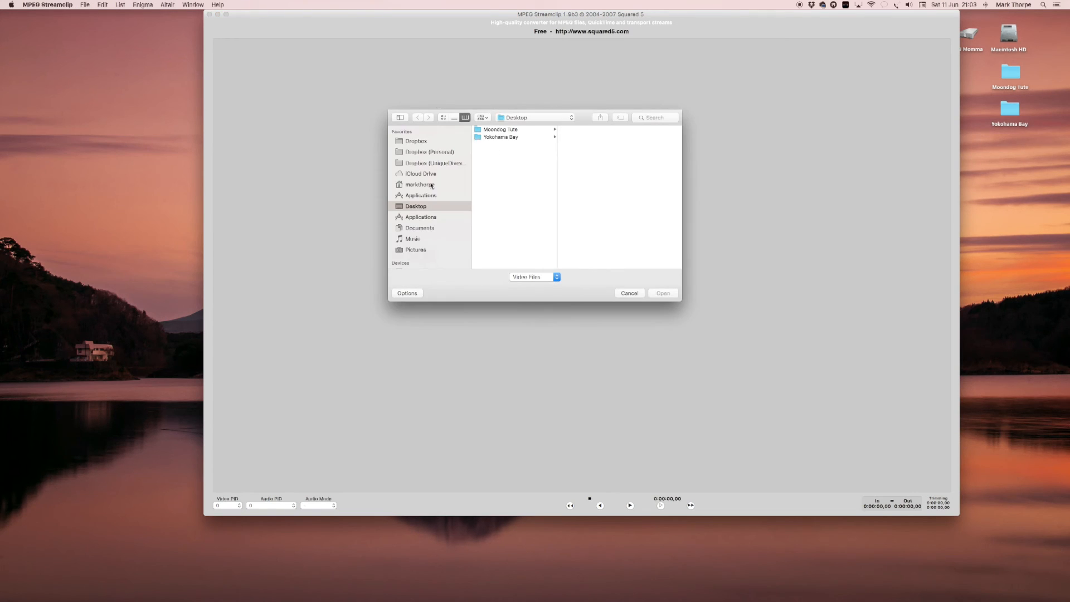
scroll(420, 169, down, 4)
click(421, 169)
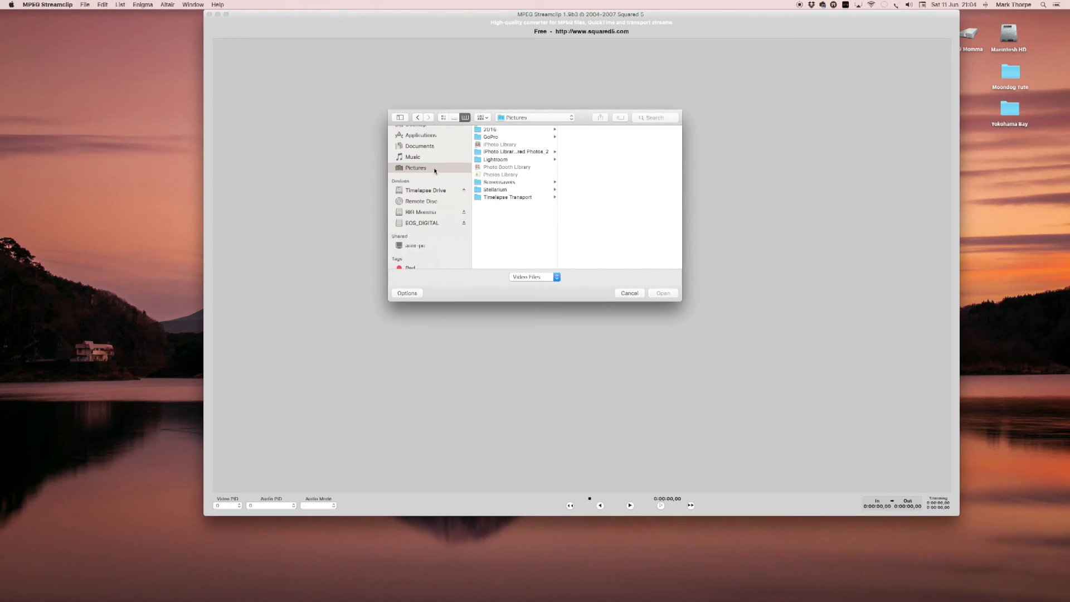
click(495, 198)
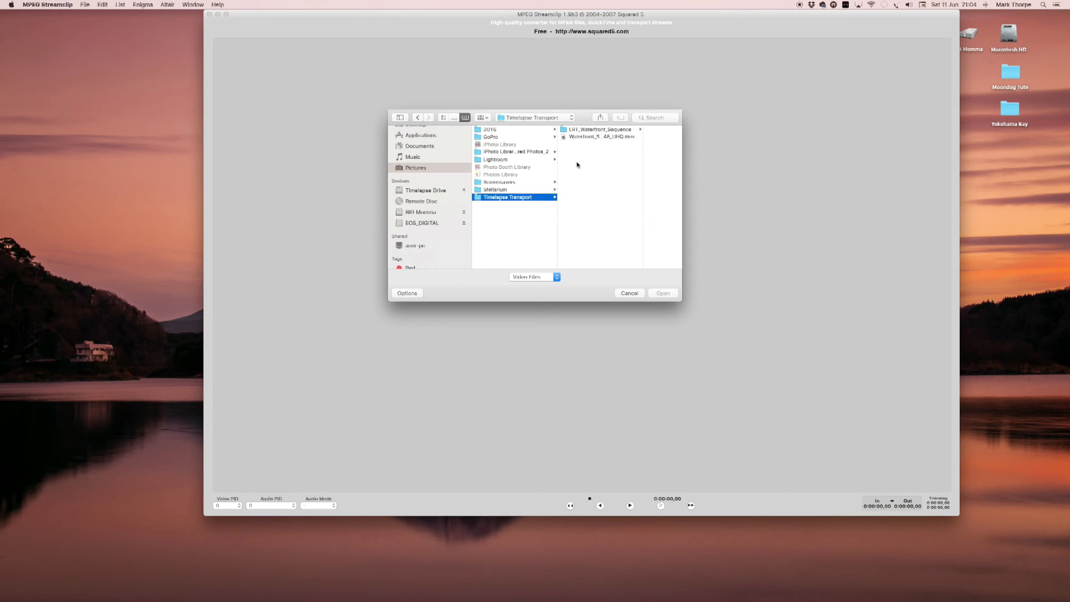
click(579, 137)
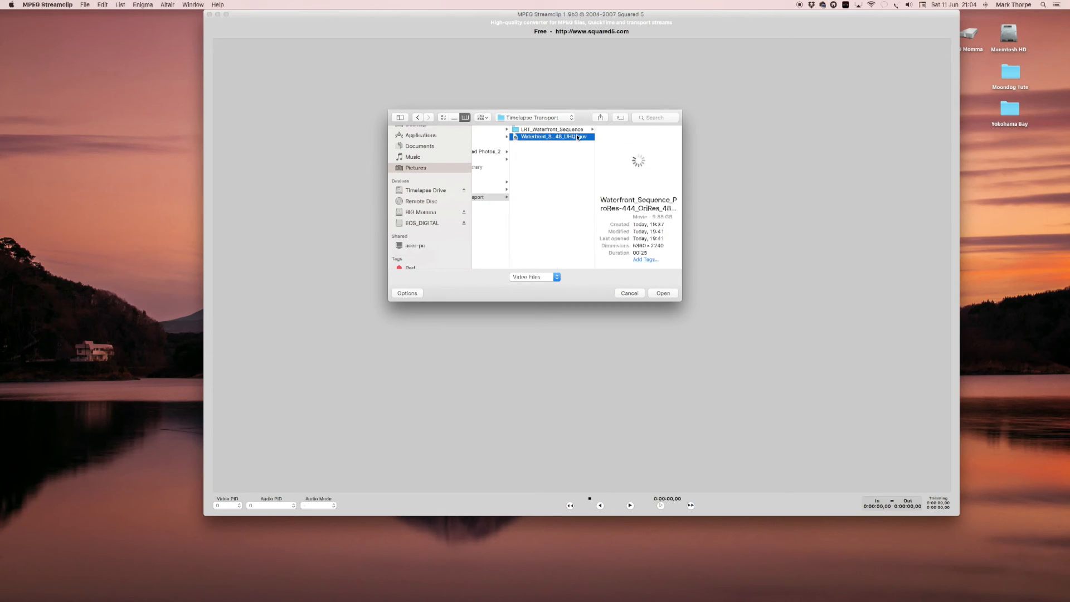
click(662, 292)
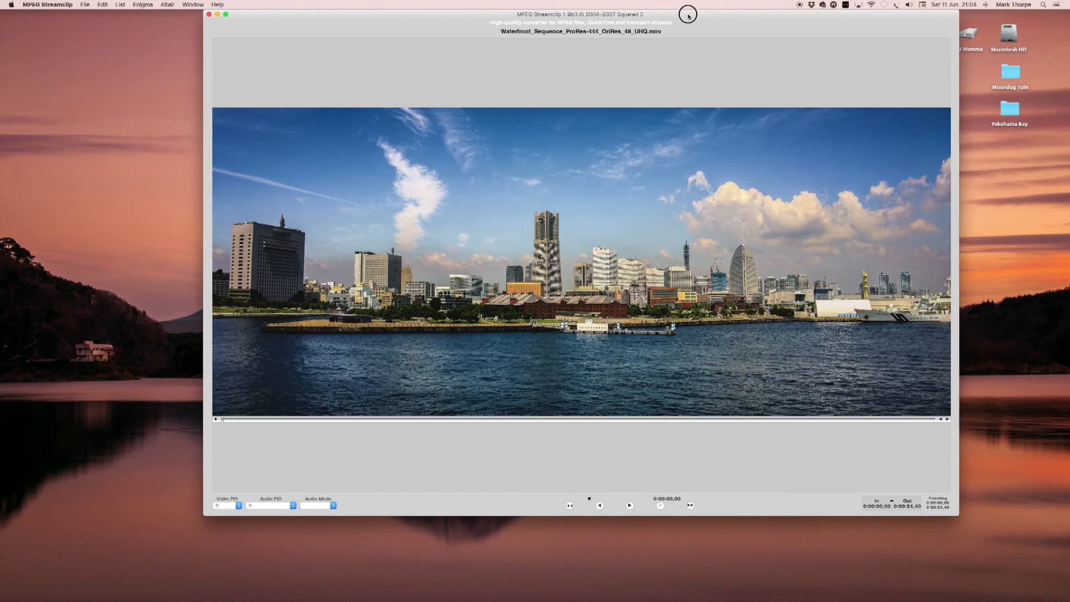
Step: Set up an MPEG-4 export of the clip with 100% quality, a data rate limit of 30000 Kbps and no sound
drag(685, 15, 640, 20)
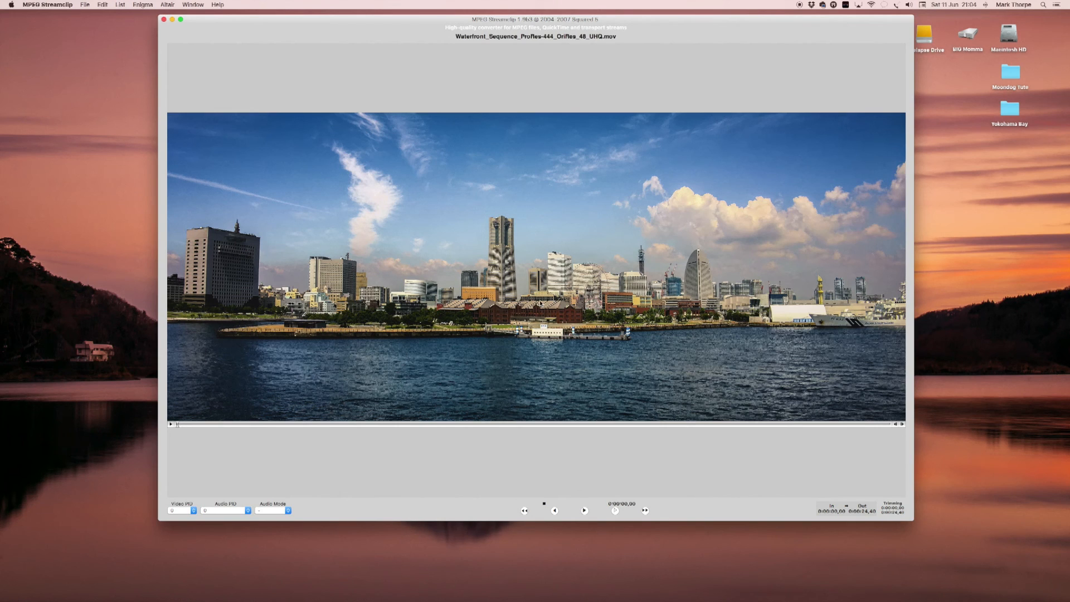
click(86, 5)
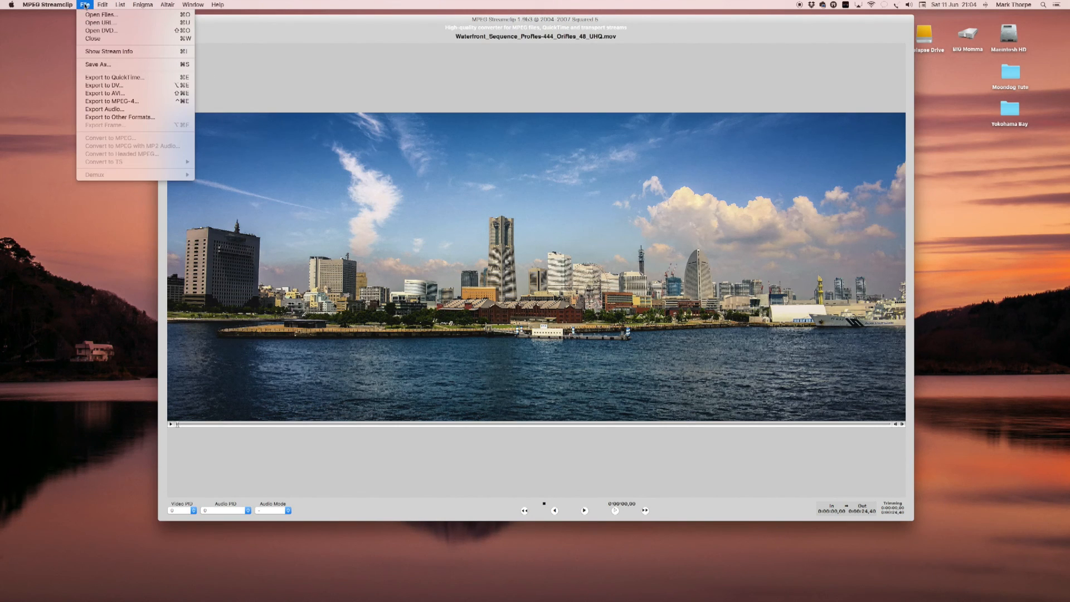
click(98, 101)
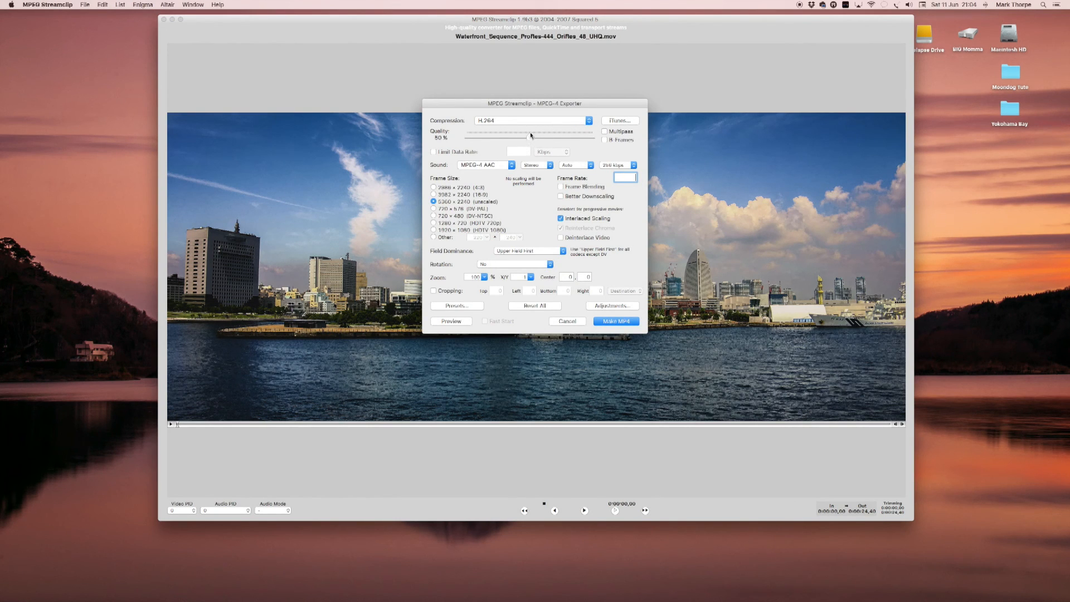
drag(529, 137, 646, 148)
click(433, 151)
click(513, 152)
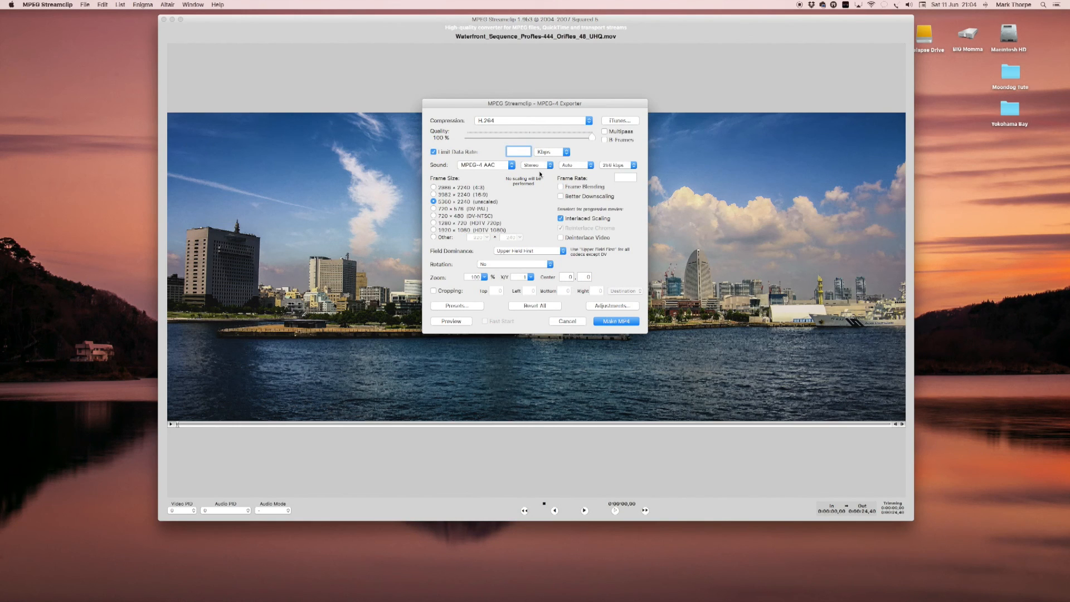
text(8)
text(0000)
click(481, 165)
click(480, 162)
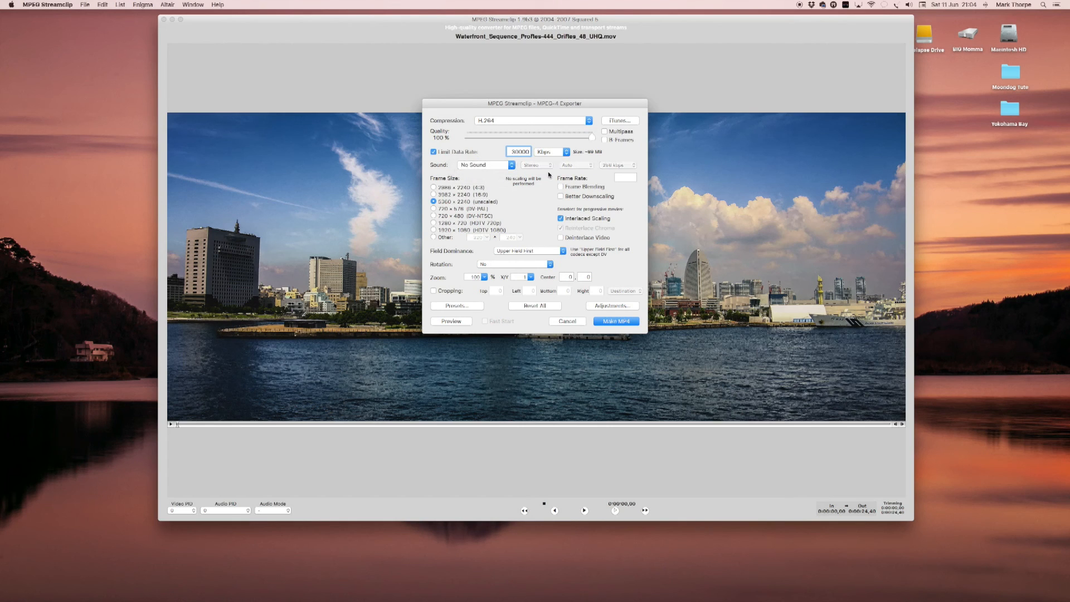
Step: Choose a custom frame size of 2048 × 858 for the MPEG-4 export
click(434, 237)
double_click(473, 237)
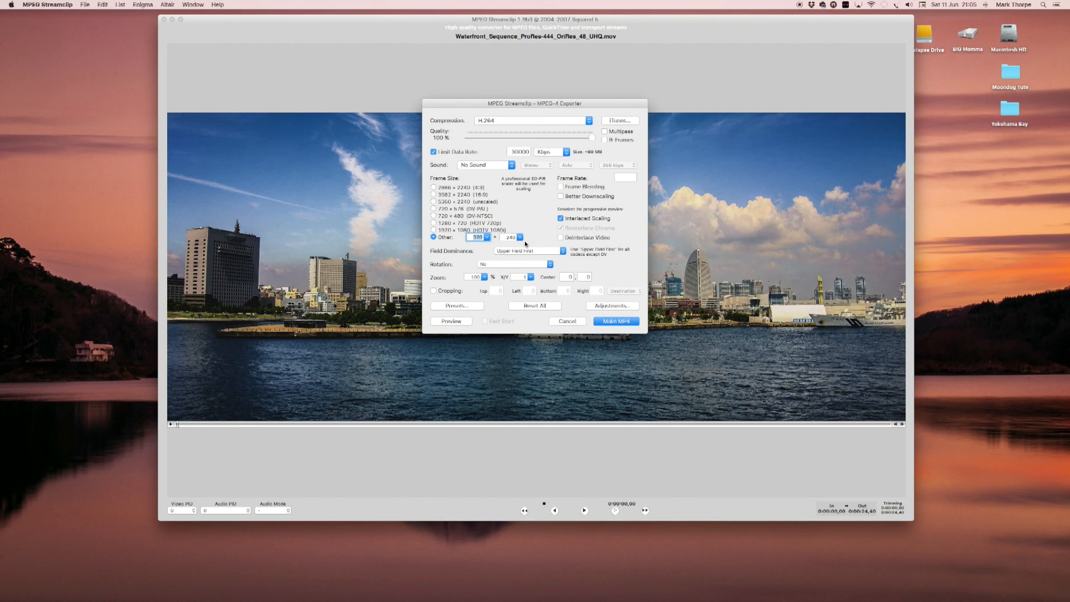
text(7)
text(048)
double_click(507, 238)
text(858)
Step: Enable Frame Blending, Better Downscaling and Deinterlace Video, and set the export frame rate to 48
click(561, 187)
click(561, 196)
click(561, 238)
click(624, 178)
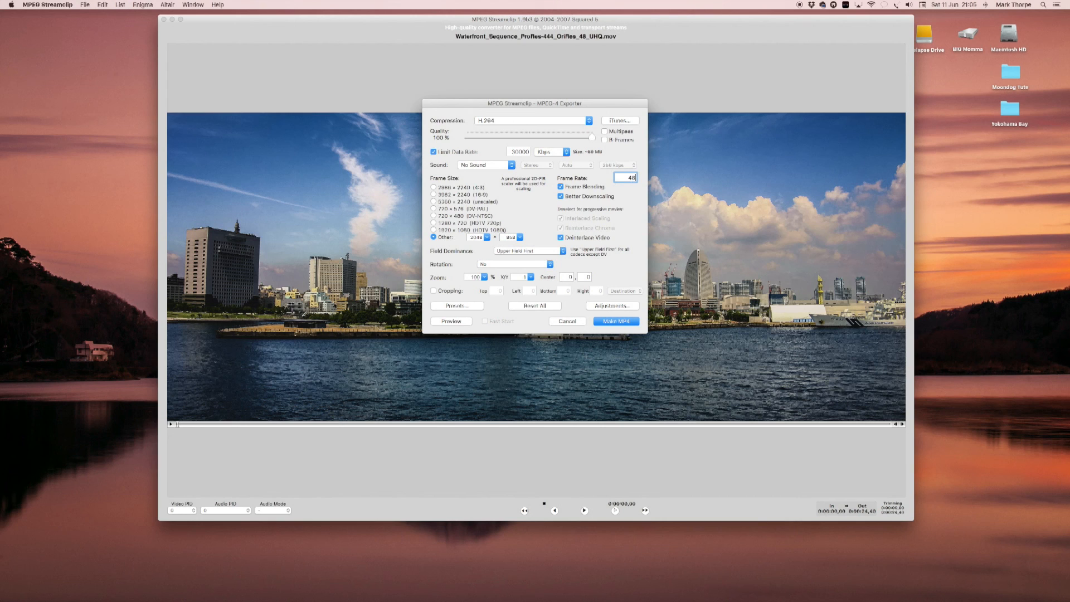
Step: Make the MP4 and save it to the Desktop as Waterfront_Sequence_2k_48.mp4
click(620, 322)
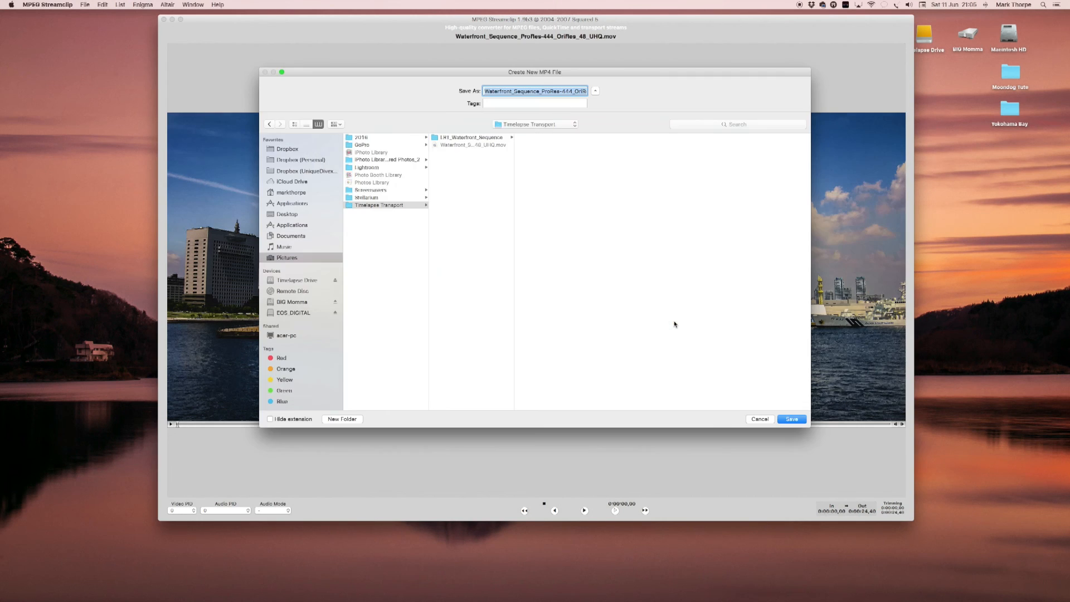
click(282, 215)
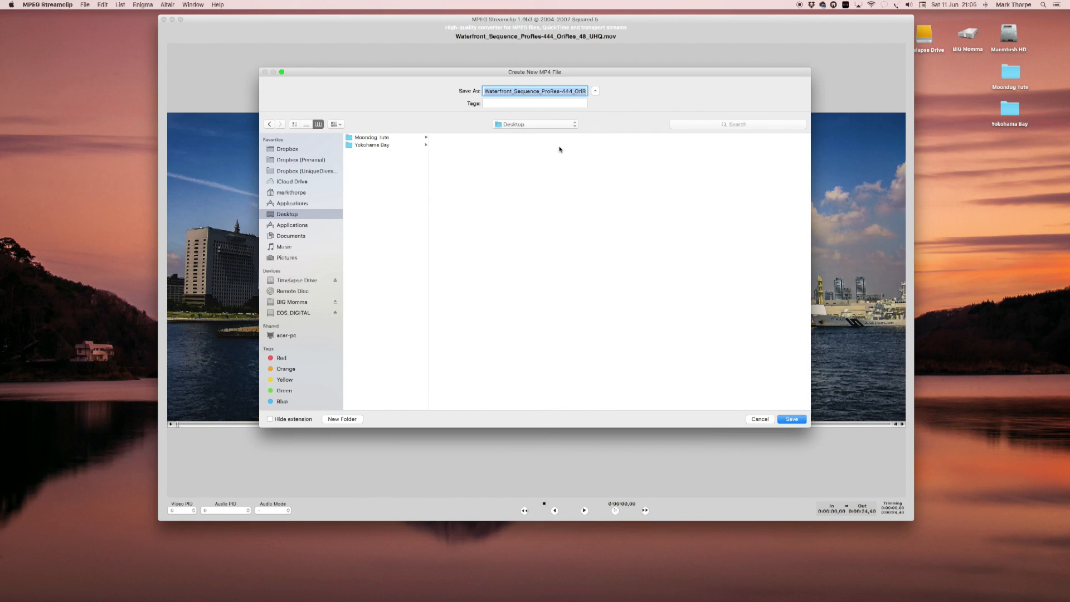
click(543, 91)
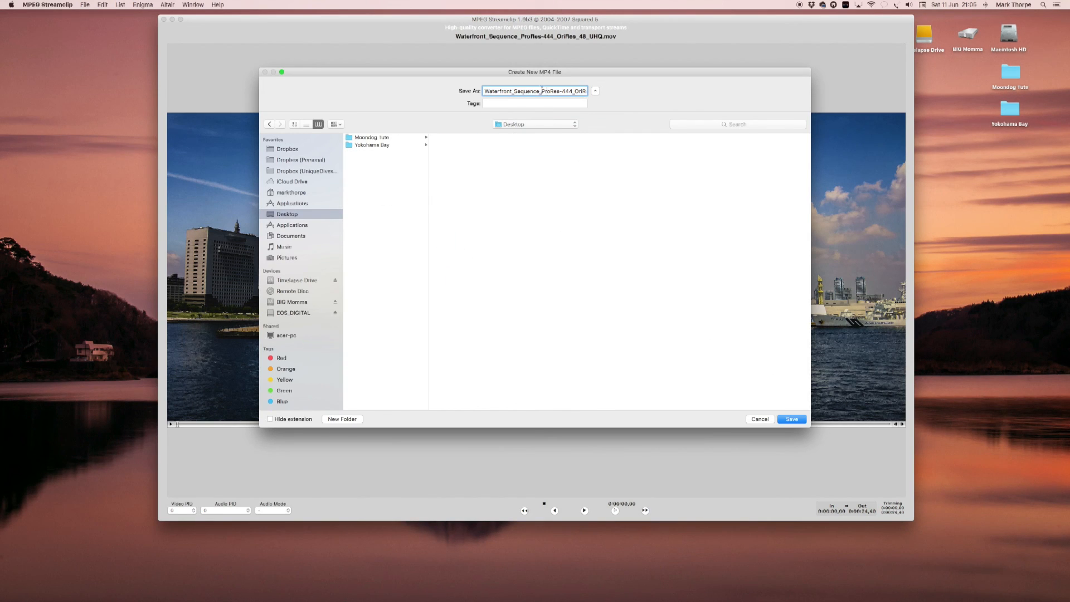
mouse_move(542, 91)
mouse_down()
mouse_move(714, 101)
mouse_move(549, 93)
mouse_up()
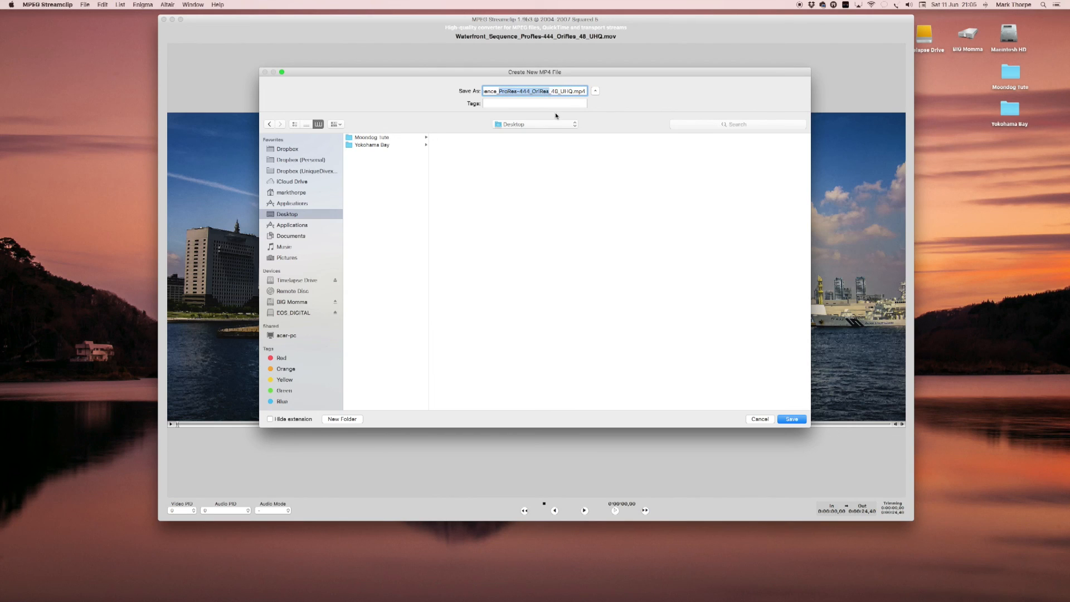
text(2)
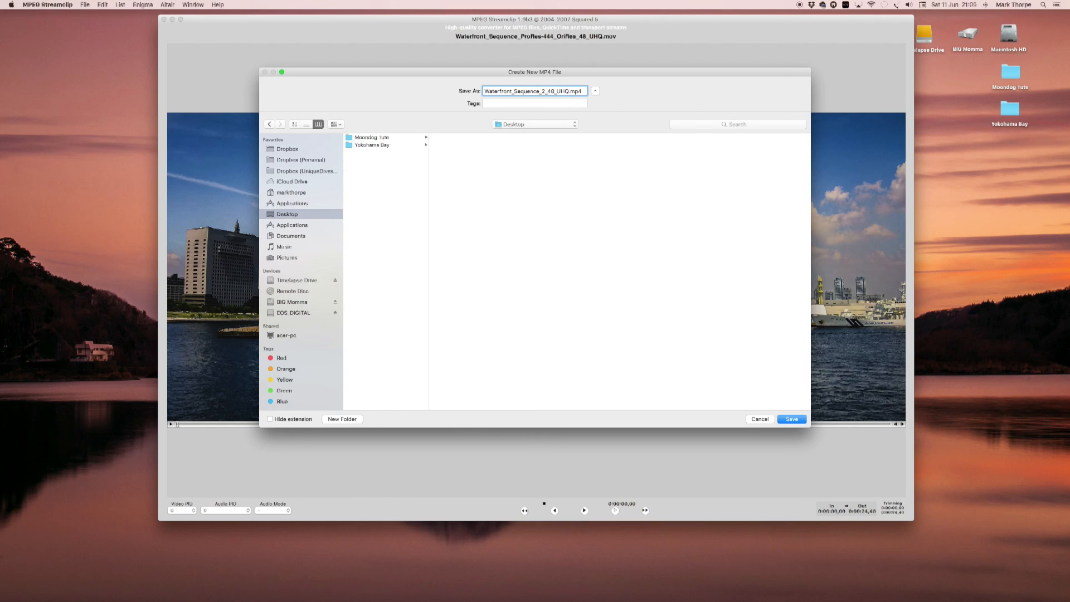
text(k)
click(571, 90)
double_click(570, 89)
key(BackSpace)
key(BackSpace)
click(794, 421)
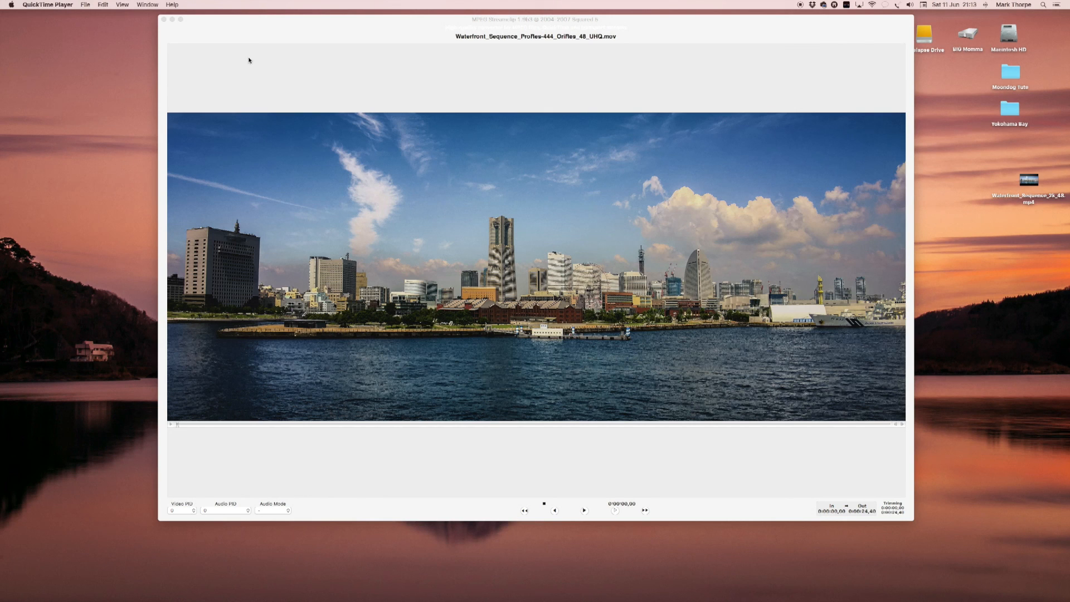
Step: Close the MPEG Streamclip window and open Waterfront_Sequence_2k_48.mp4 from the Desktop in QuickTime Player
click(167, 26)
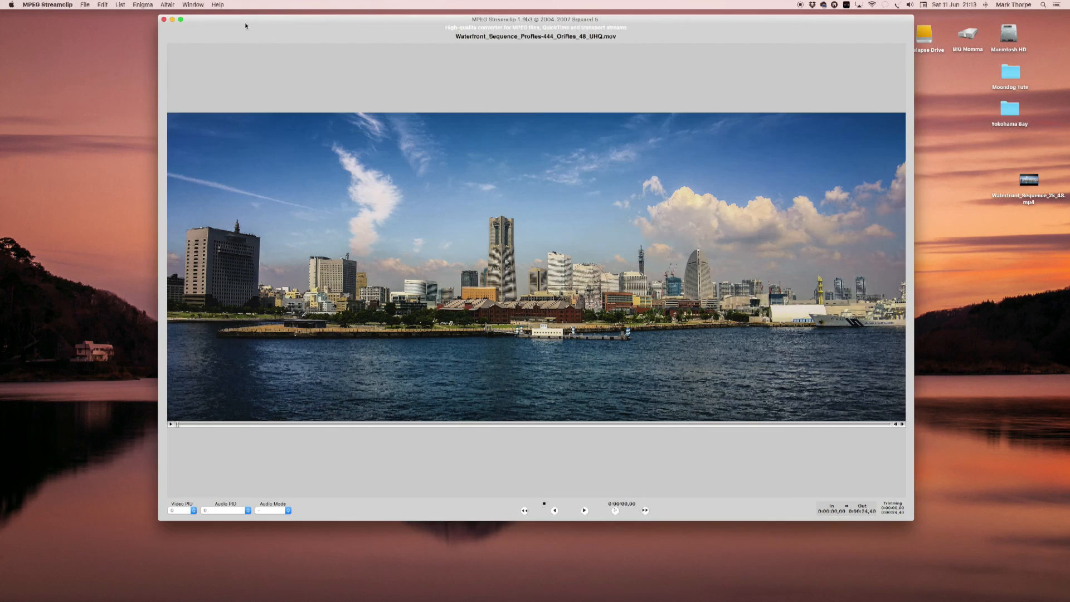
click(164, 19)
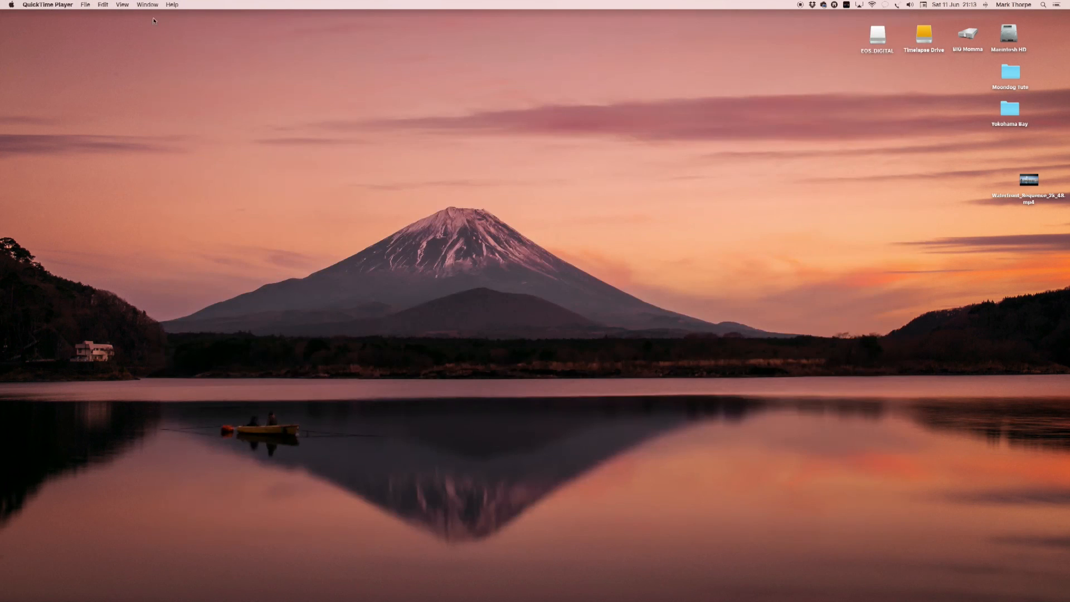
click(72, 2)
mouse_move(86, 4)
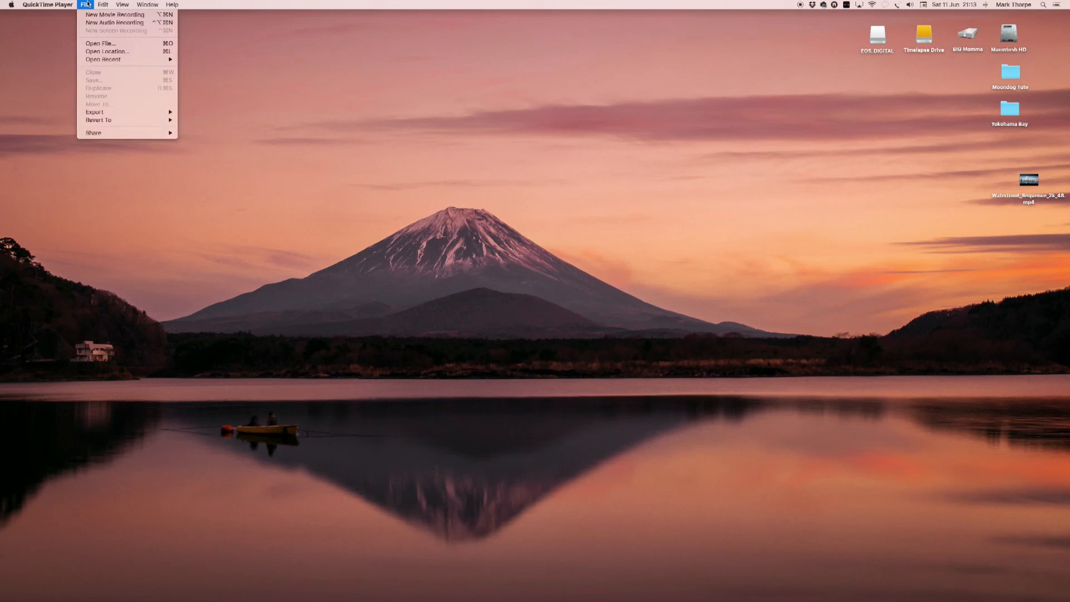
click(100, 44)
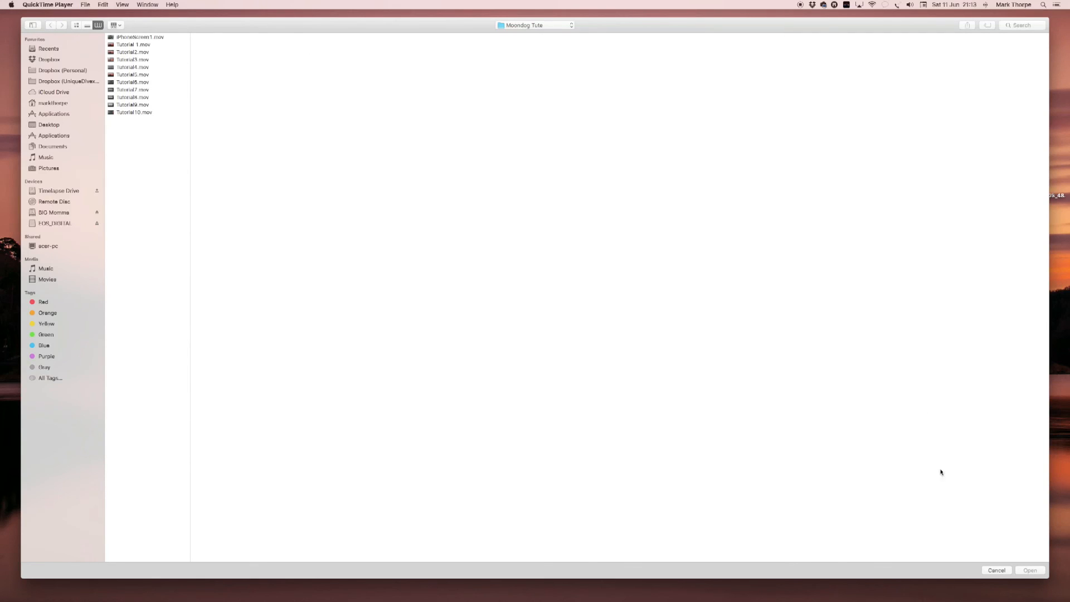
click(50, 124)
click(118, 46)
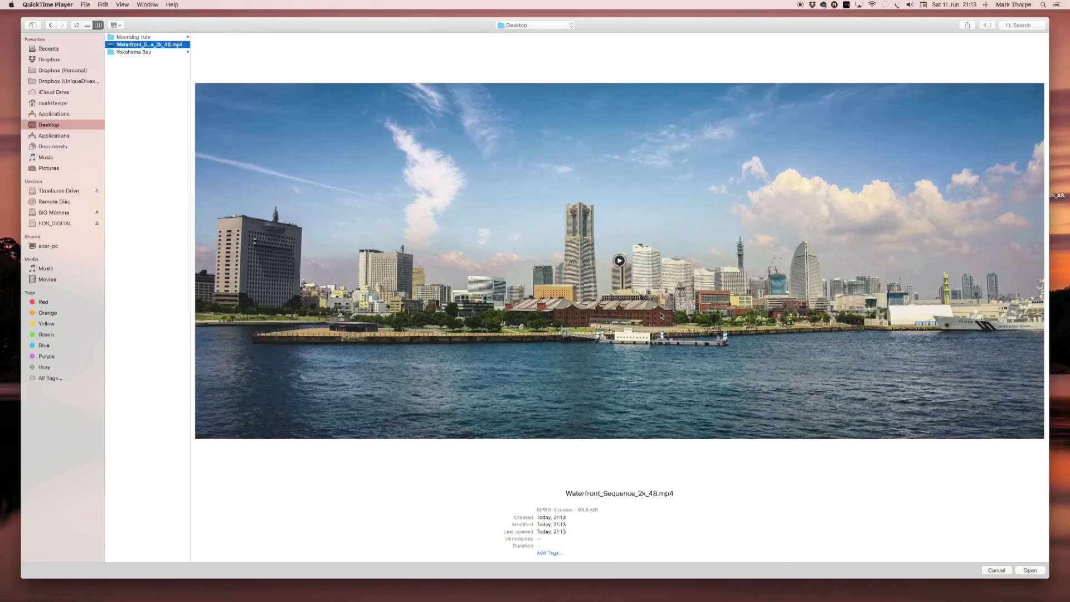
click(1025, 571)
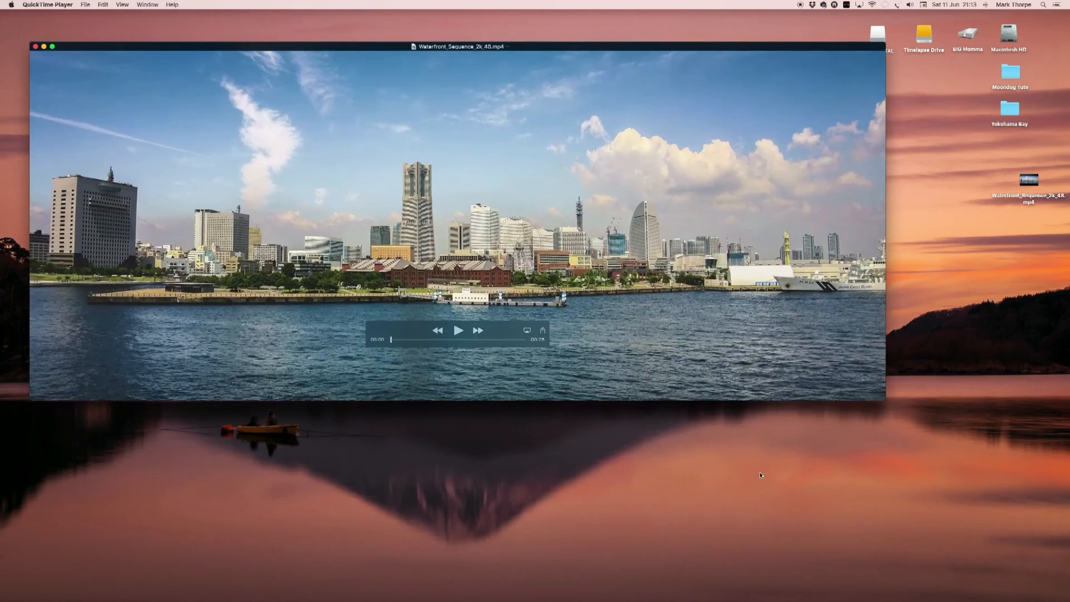
Step: Play the converted waterfront video full screen and replay it in its repositioned window
drag(560, 52, 612, 109)
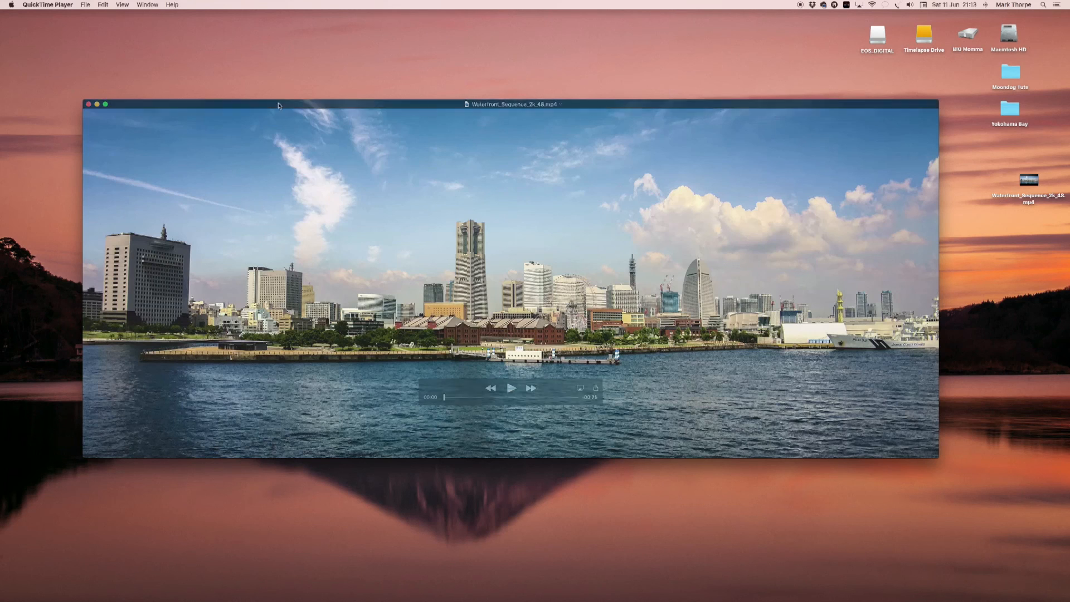
click(124, 6)
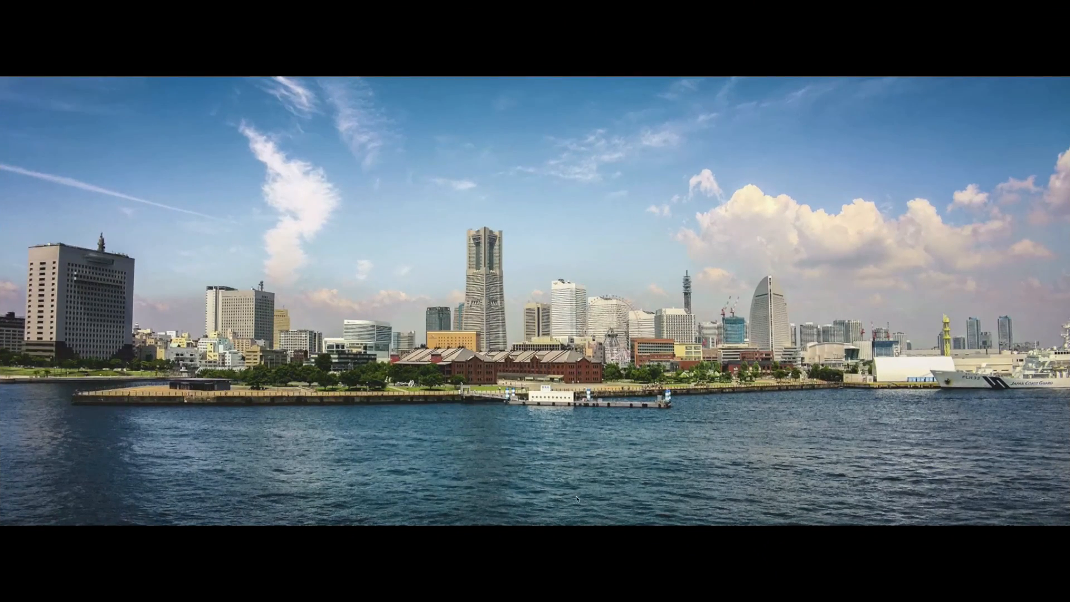
key(space)
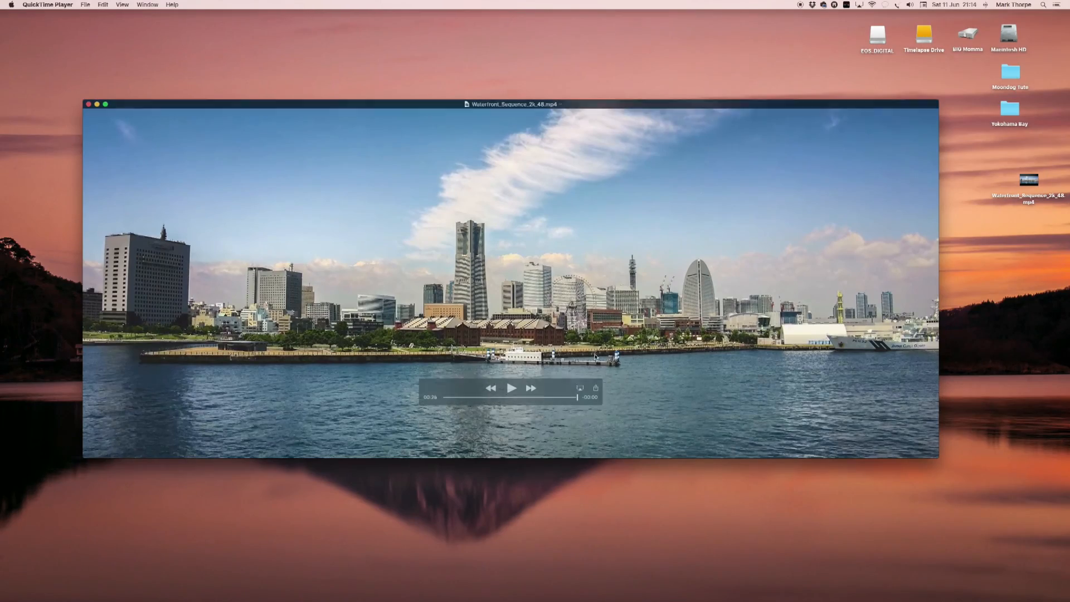
click(508, 385)
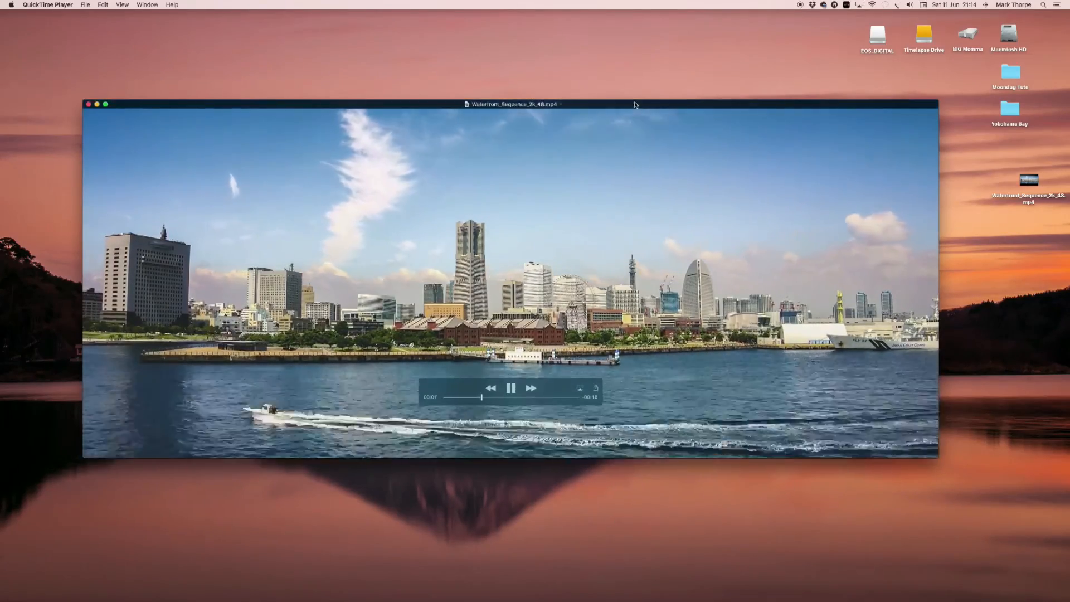
drag(653, 122, 693, 133)
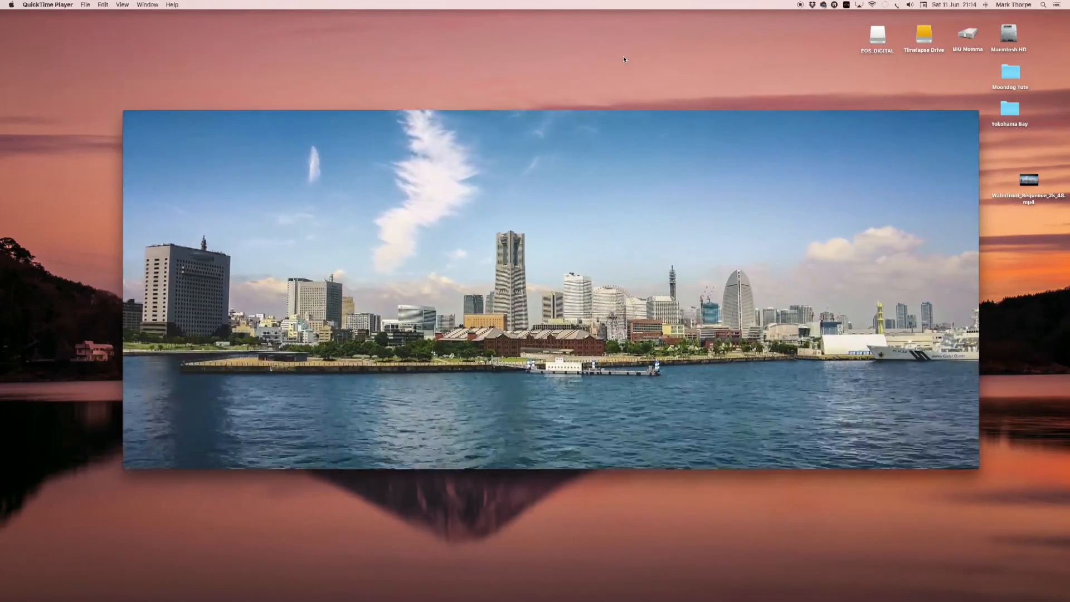